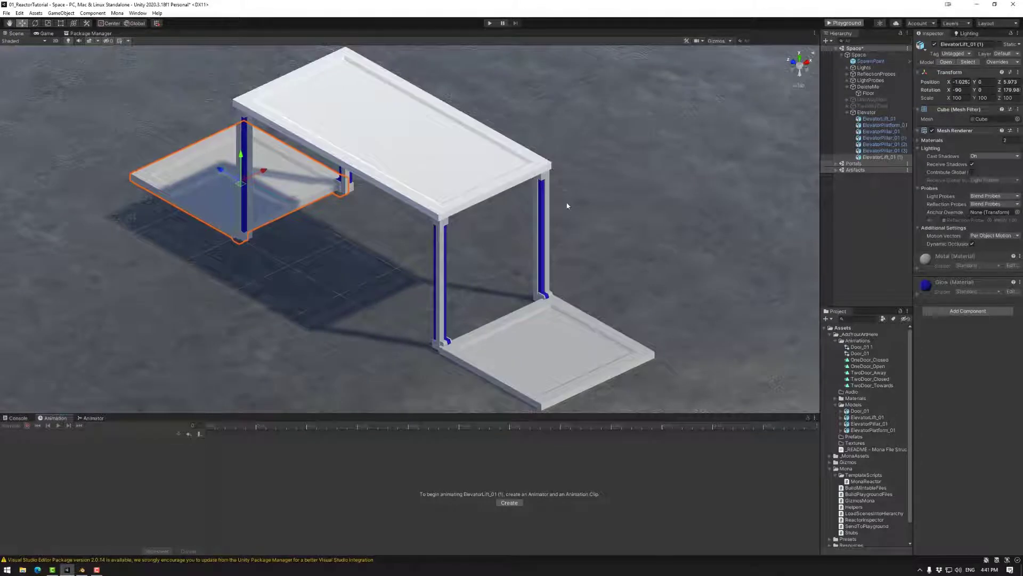
scroll(554, 208, down, 1)
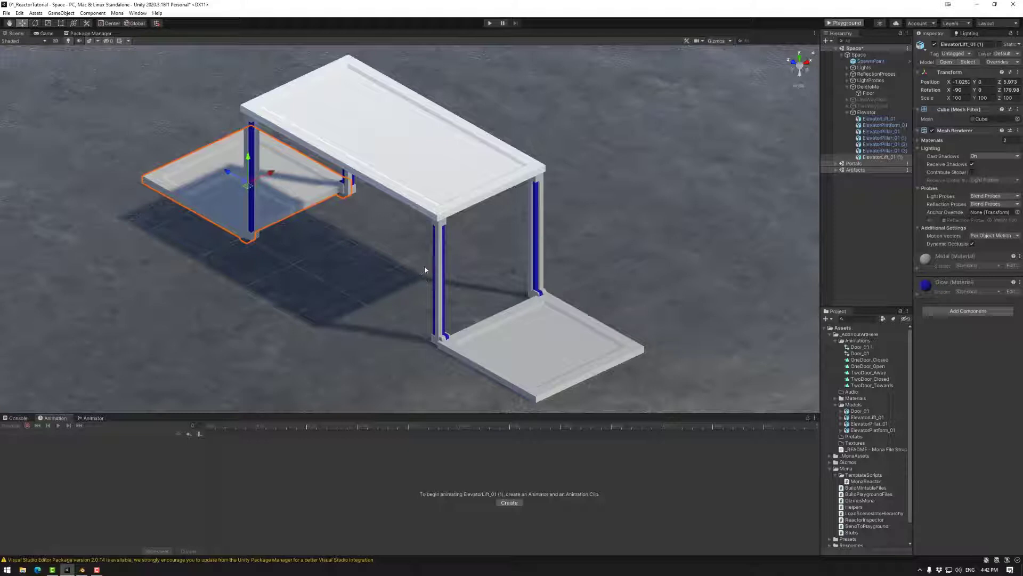
mouse_move(424, 269)
middle_down()
mouse_move(436, 276)
mouse_move(429, 268)
middle_up()
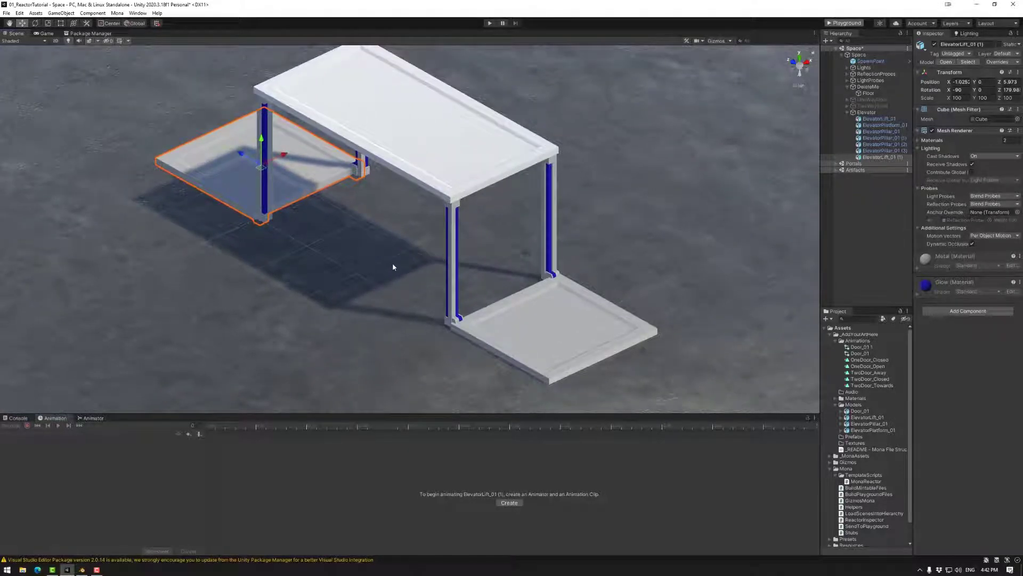
alt+drag(393, 264, 452, 271)
middle_drag(451, 271, 430, 259)
mouse_move(430, 259)
alt+mouse_down()
mouse_move(439, 272)
mouse_move(427, 265)
mouse_move(430, 276)
alt+mouse_up()
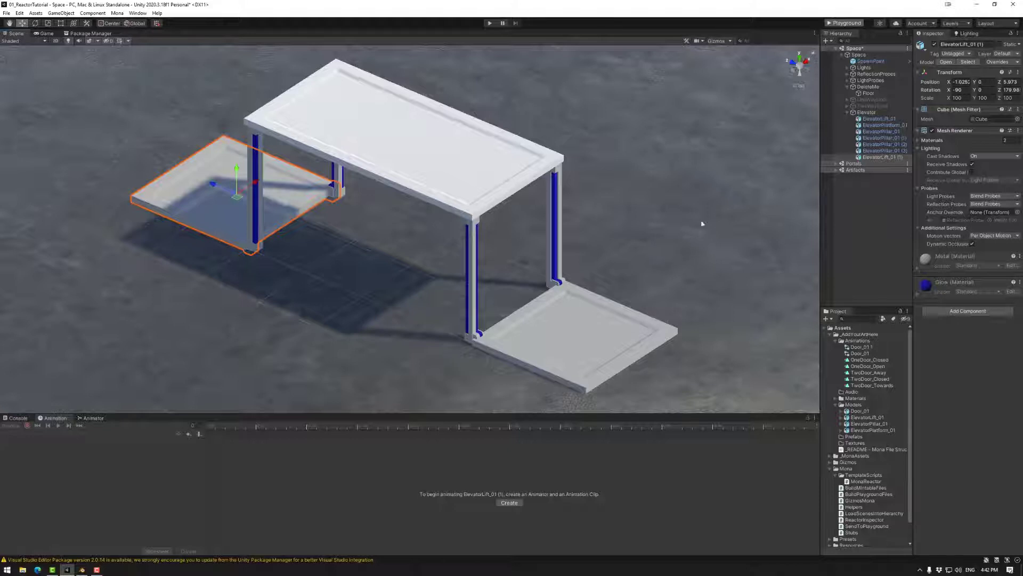
Rename ElevatorLift_01 as ElevatorReset and ElevatorLift_01 (1) as ElevatorStatic
click(871, 158)
click(873, 119)
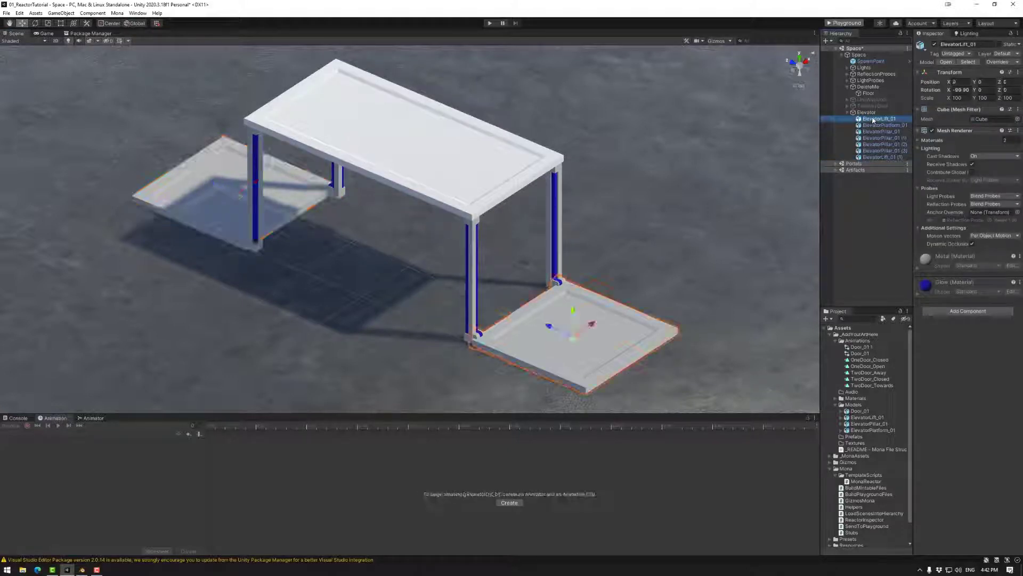
click(877, 158)
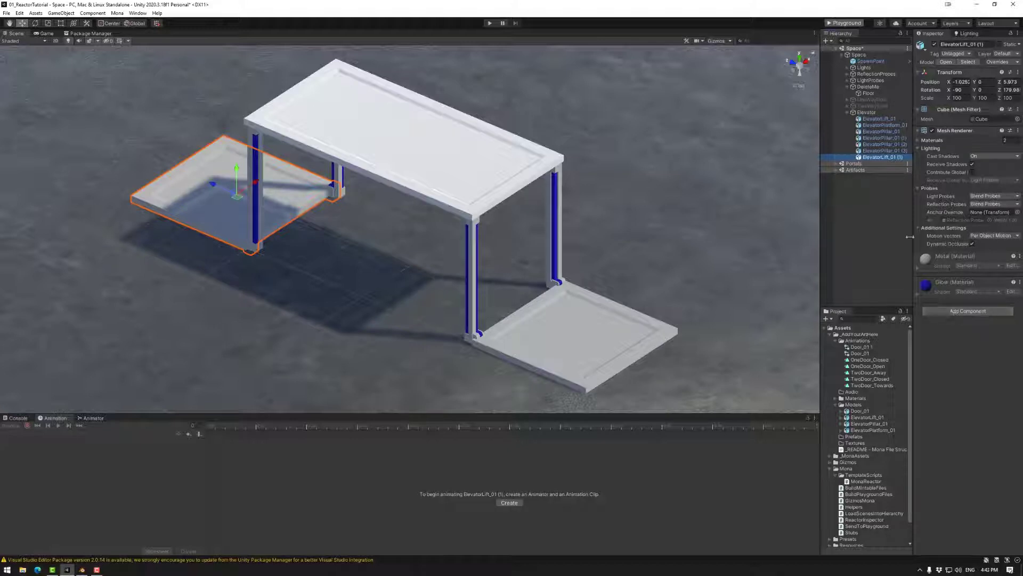
click(878, 119)
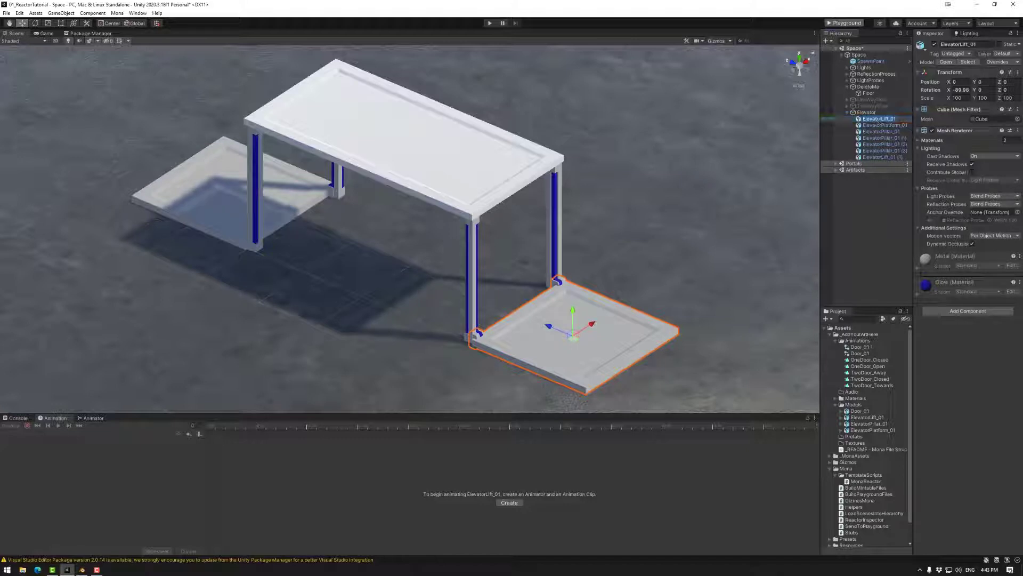
click(878, 157)
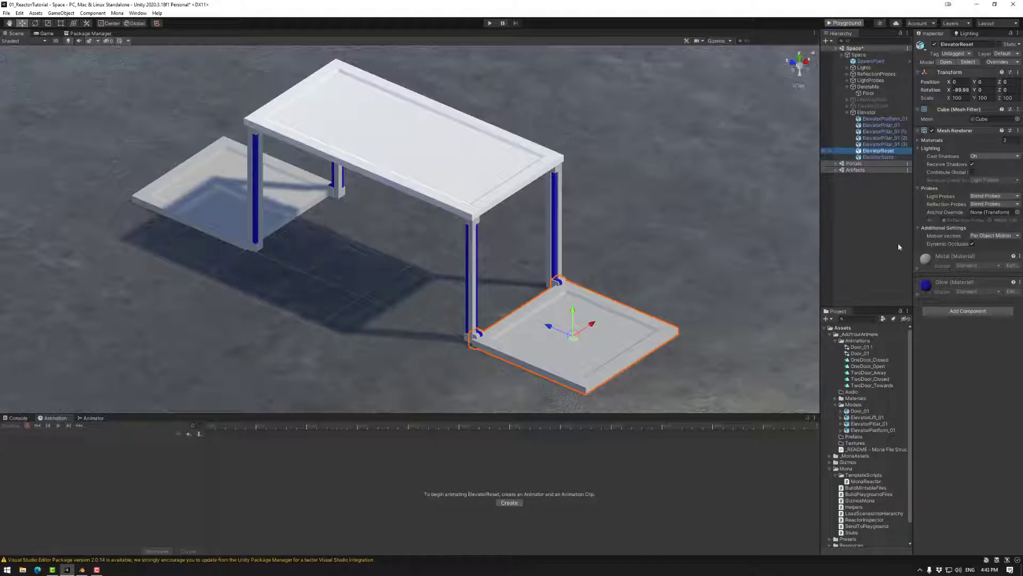
Create an EResetDown animation clip for ElevatorReset in _AddYourArtHere/Animations and key its lowered position, Y 0, at frame 0
click(509, 503)
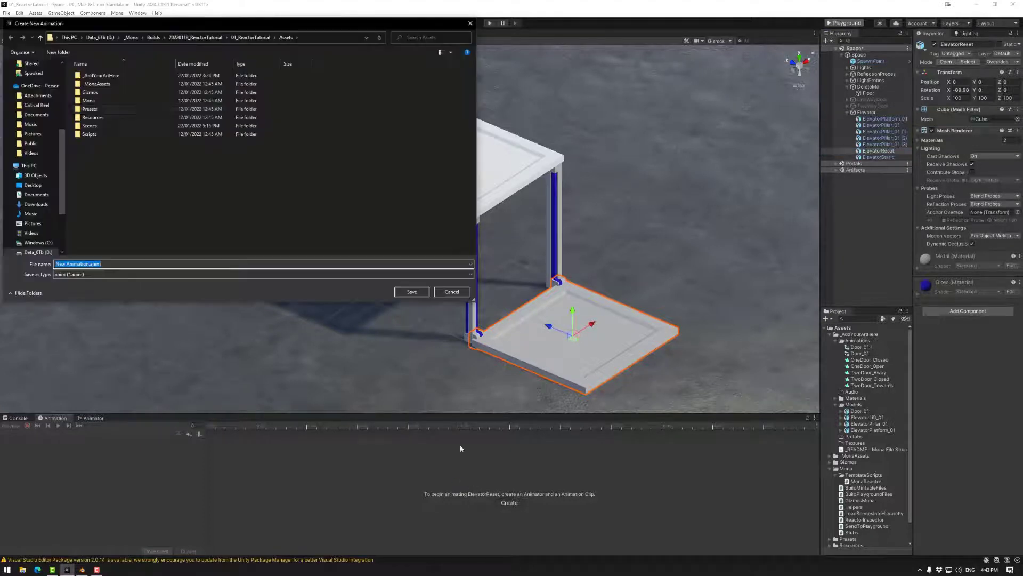
double_click(101, 75)
double_click(103, 75)
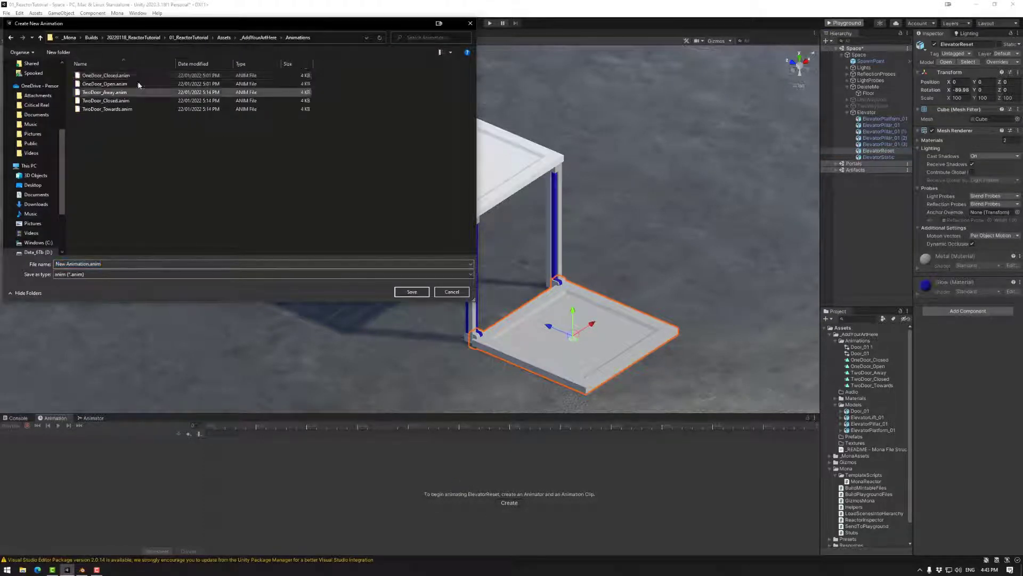
click(89, 264)
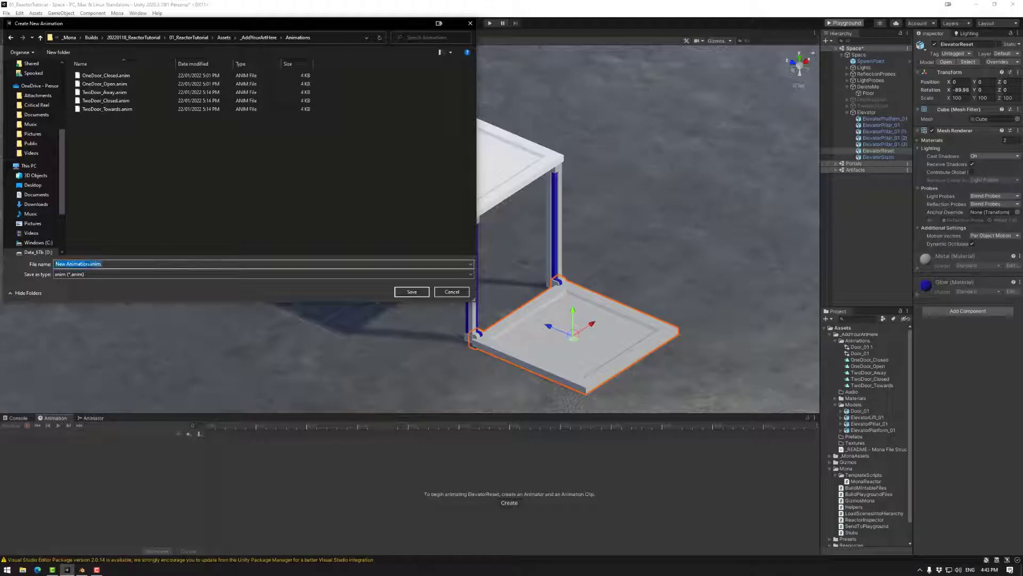
drag(87, 263, 54, 264)
key(BackSpace)
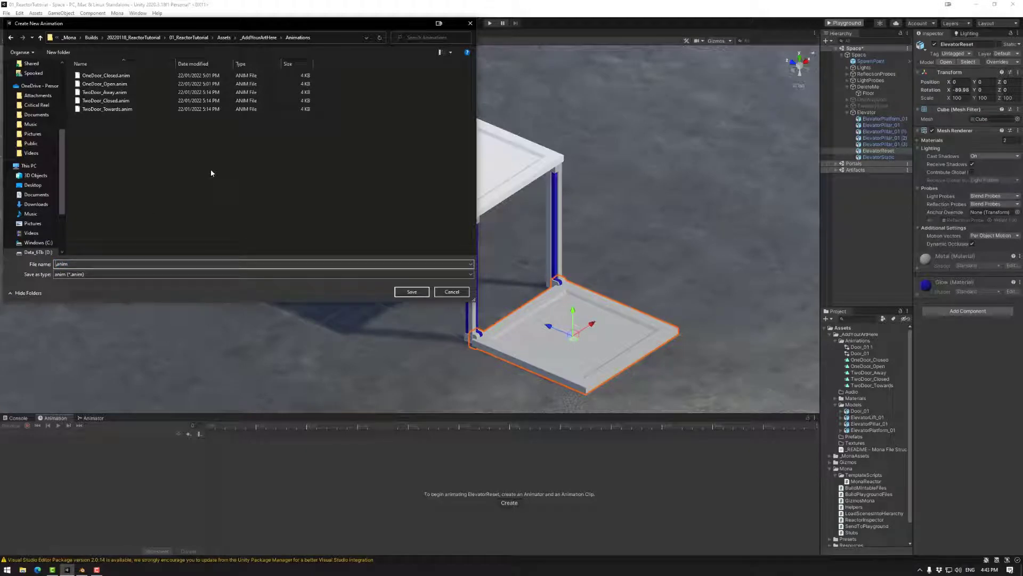
text(Eleva)
key(BackSpace)
key(BackSpace)
key(BackSpace)
key(BackSpace)
key(BackSpace)
text(ElevatorReset)
key(Return)
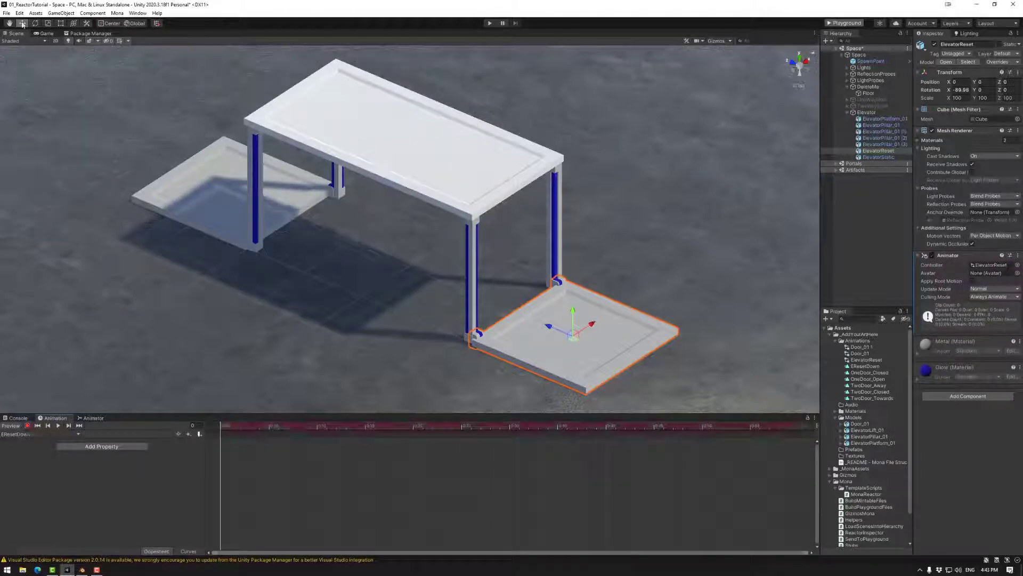
drag(573, 317, 574, 314)
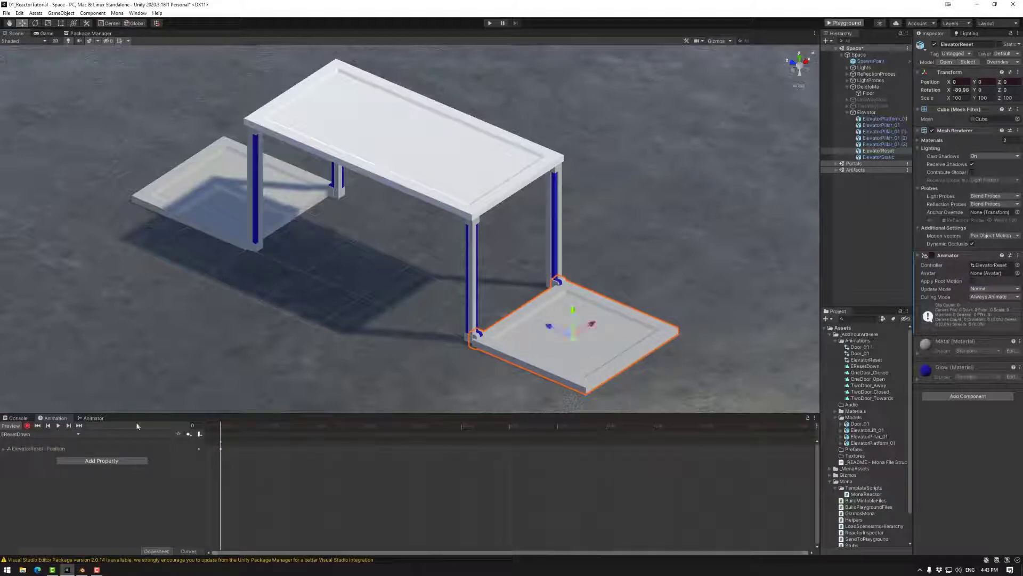
Create a second clip named EResetUp for ElevatorReset and key the lift raised to Y 2 at frame 0
click(50, 436)
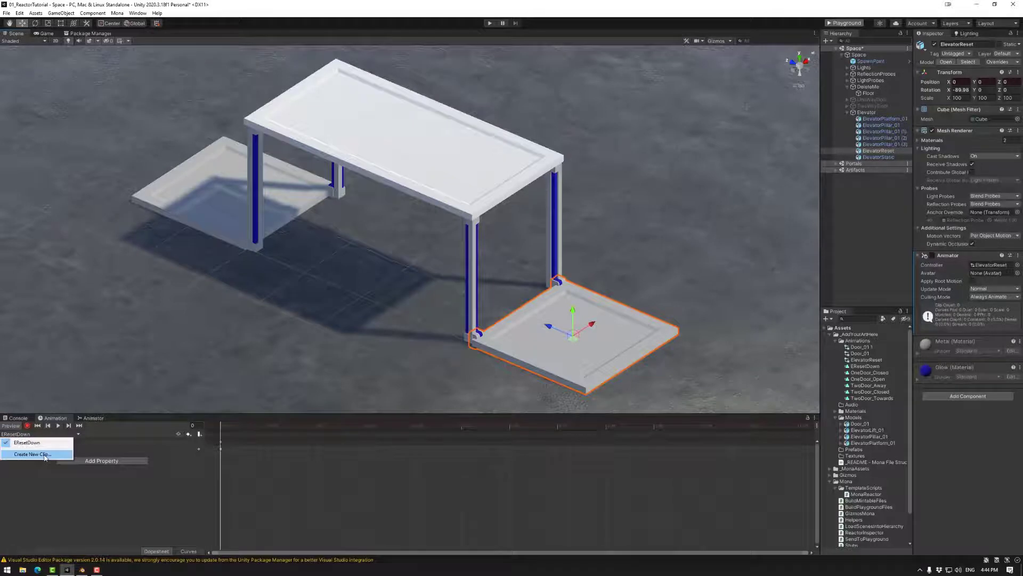
click(45, 455)
click(101, 75)
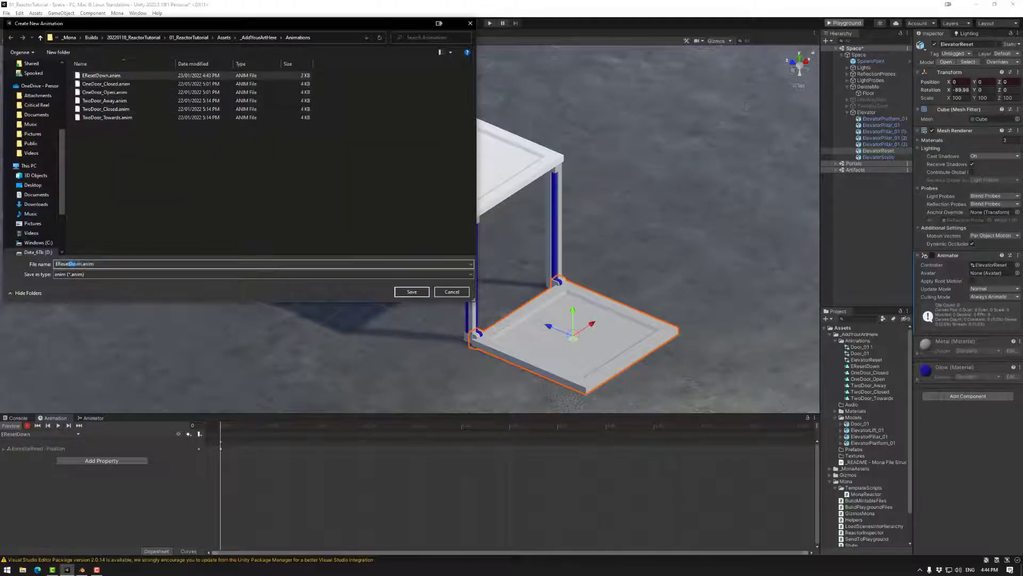
drag(72, 263, 86, 263)
text(Up)
click(412, 292)
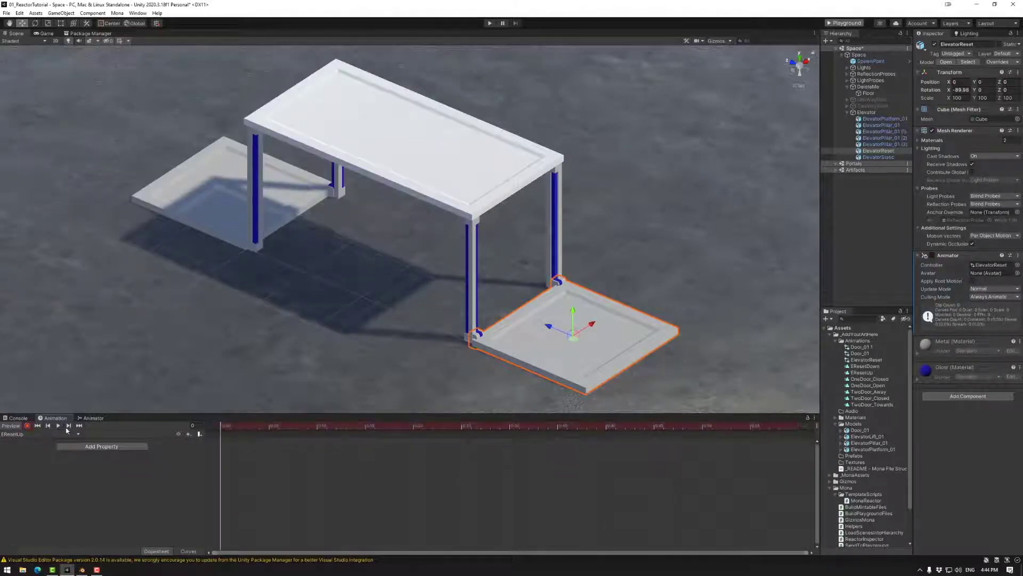
drag(574, 311, 580, 196)
alt+drag(565, 267, 457, 335)
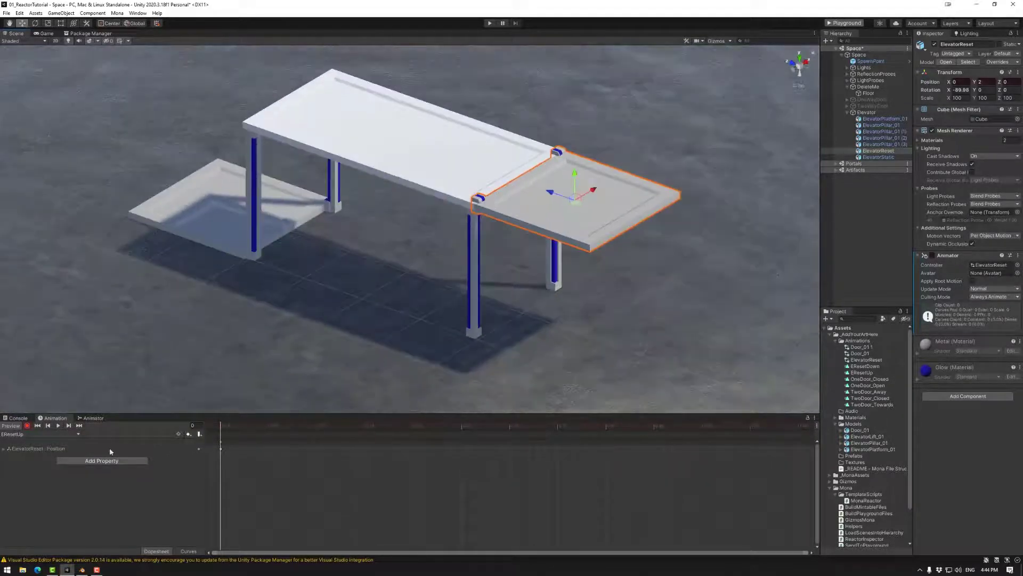
Arrange the EResetUp state above EResetDown in the Animator graph and make transitions between them in both directions
click(93, 418)
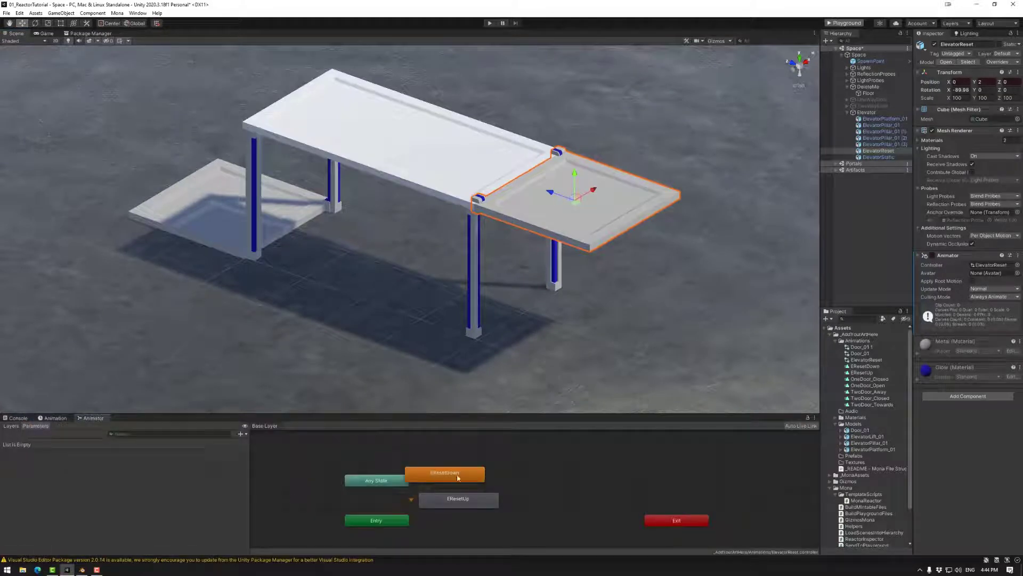
drag(457, 478, 480, 474)
right_click(481, 517)
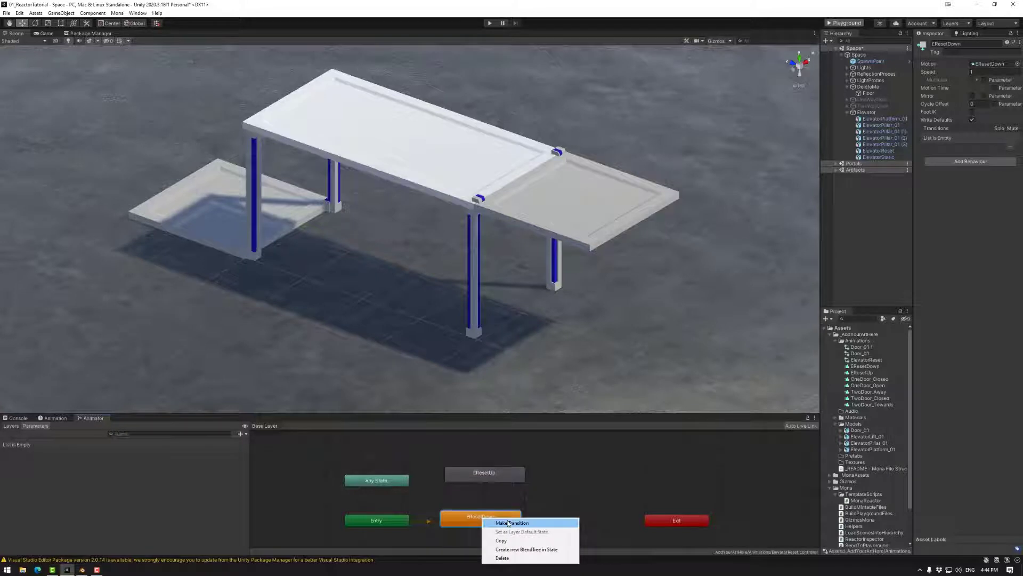
click(509, 523)
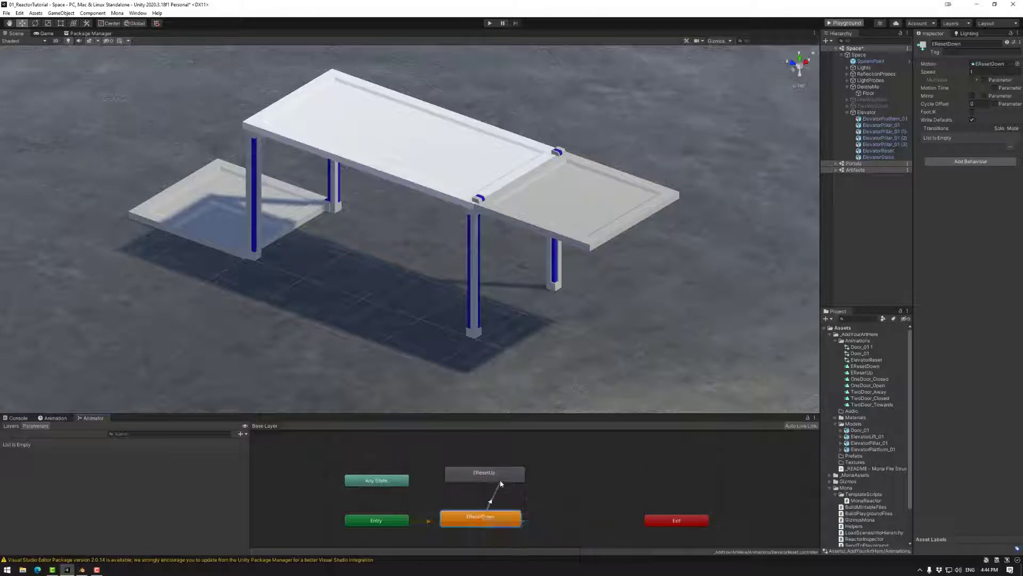
click(475, 518)
drag(491, 481, 495, 480)
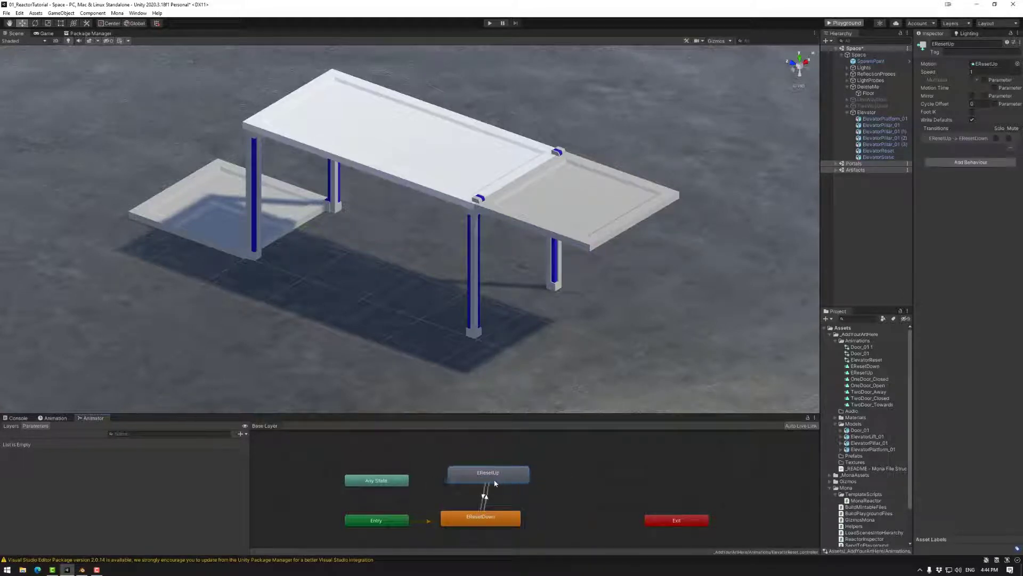
drag(480, 519, 484, 520)
drag(478, 476, 473, 477)
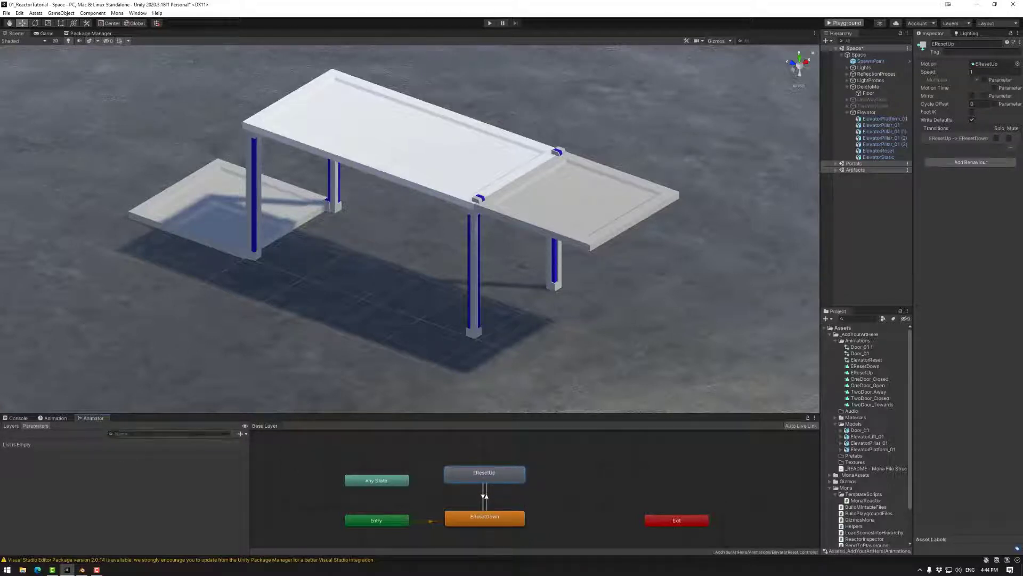
Add a Bool parameter named Up to the ElevatorReset animator controller
click(241, 434)
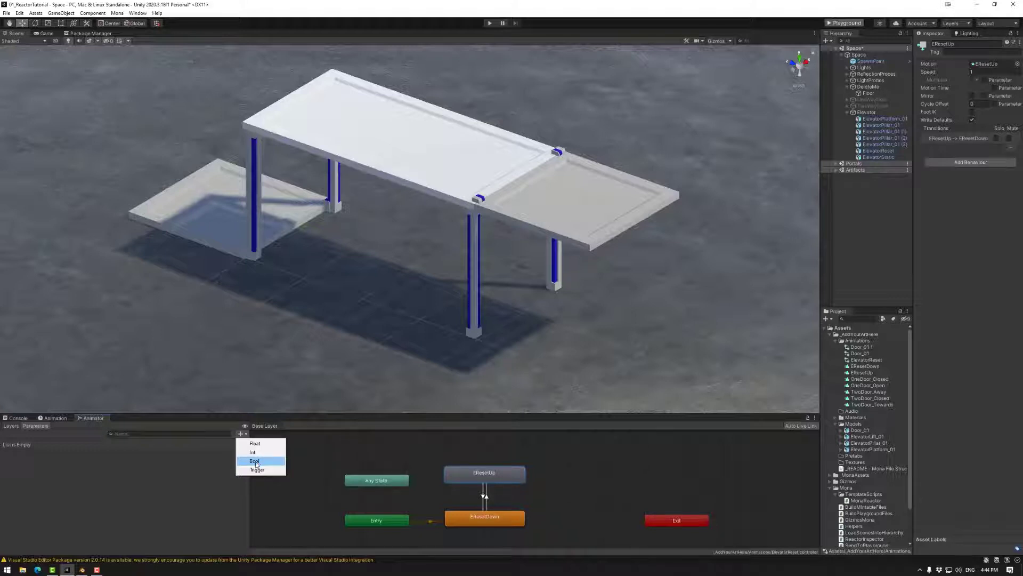
click(256, 461)
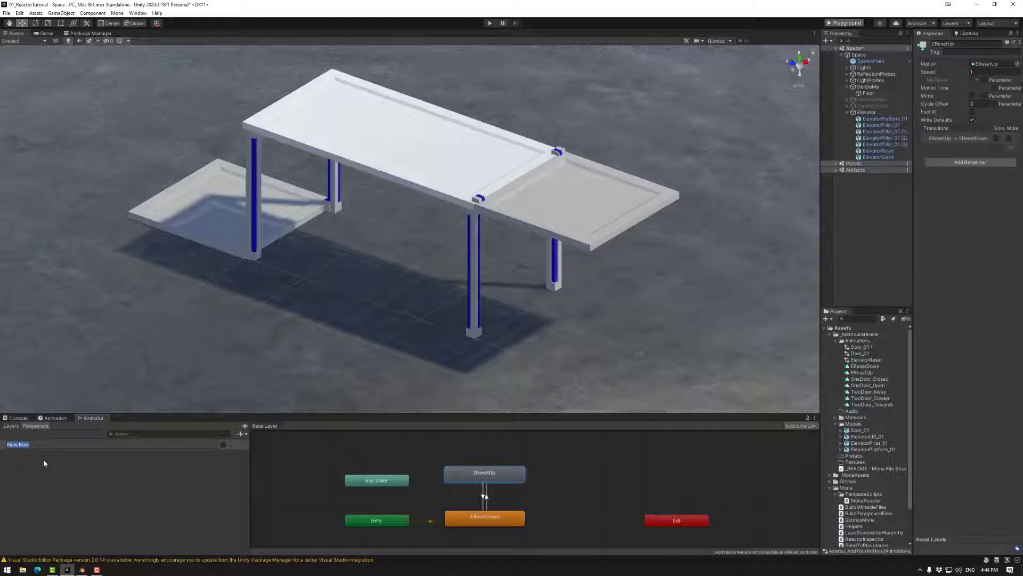
text(Up)
key(Return)
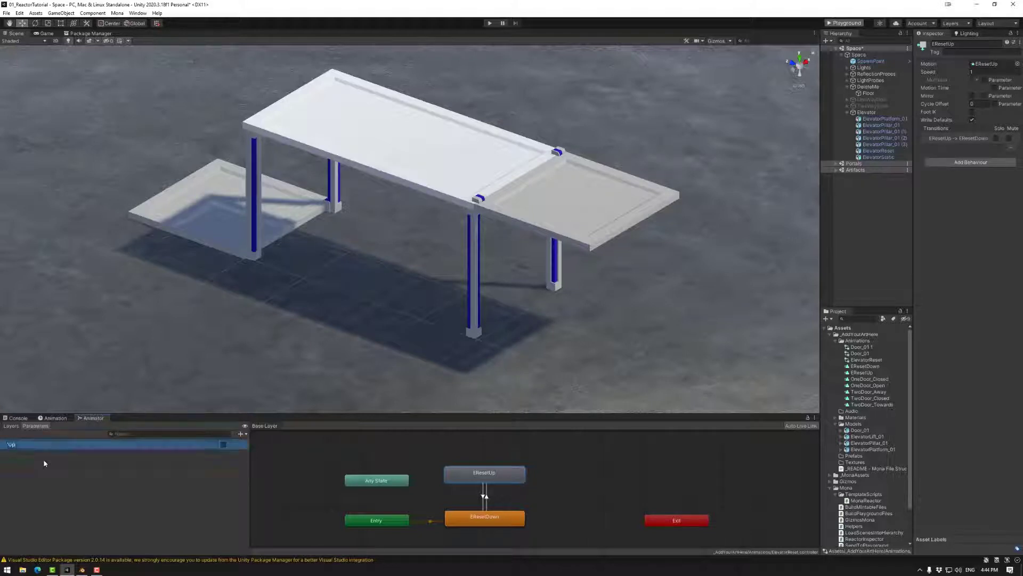
Disable exit time on the EResetDown to EResetUp transition and add the condition Up is true
click(486, 496)
click(966, 119)
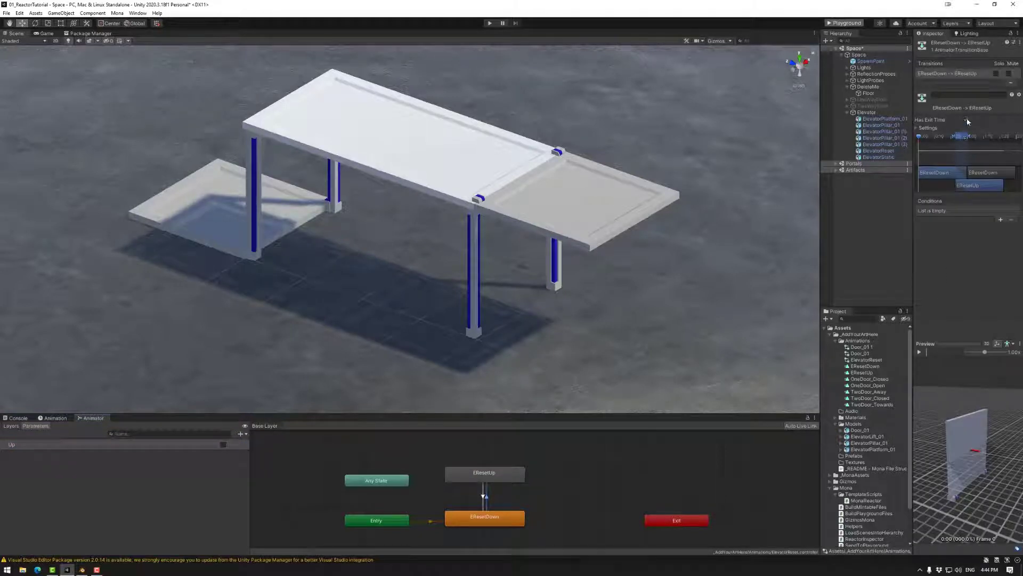
click(1000, 219)
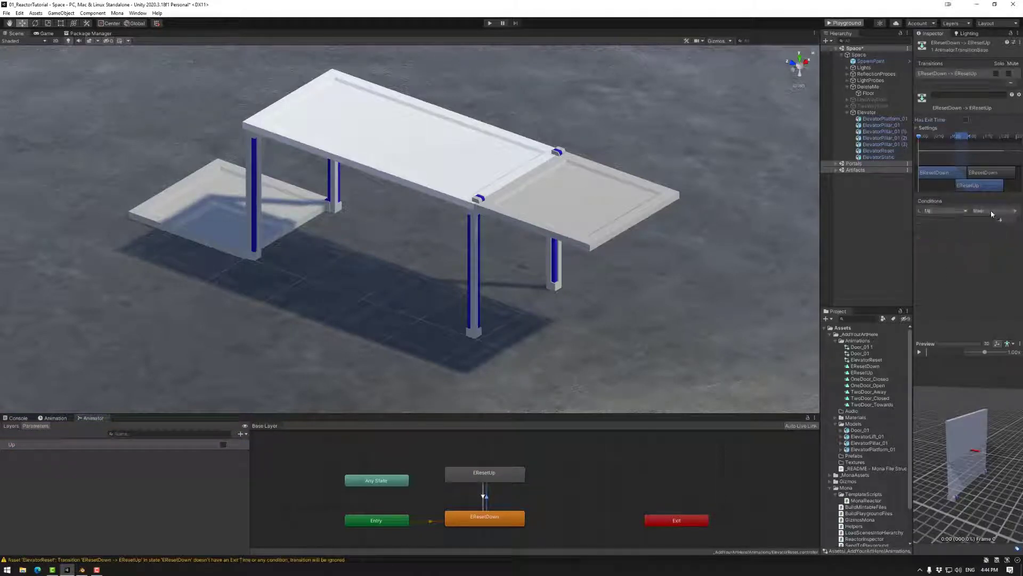
Give the EResetUp to EResetDown transition the condition Up is false and disable its exit time
click(484, 496)
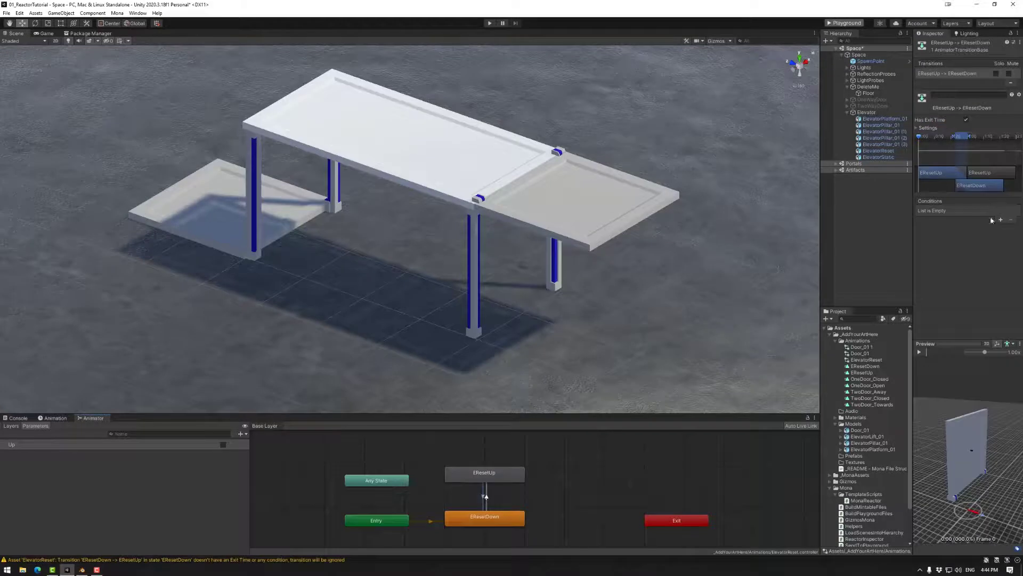
click(1000, 219)
click(996, 212)
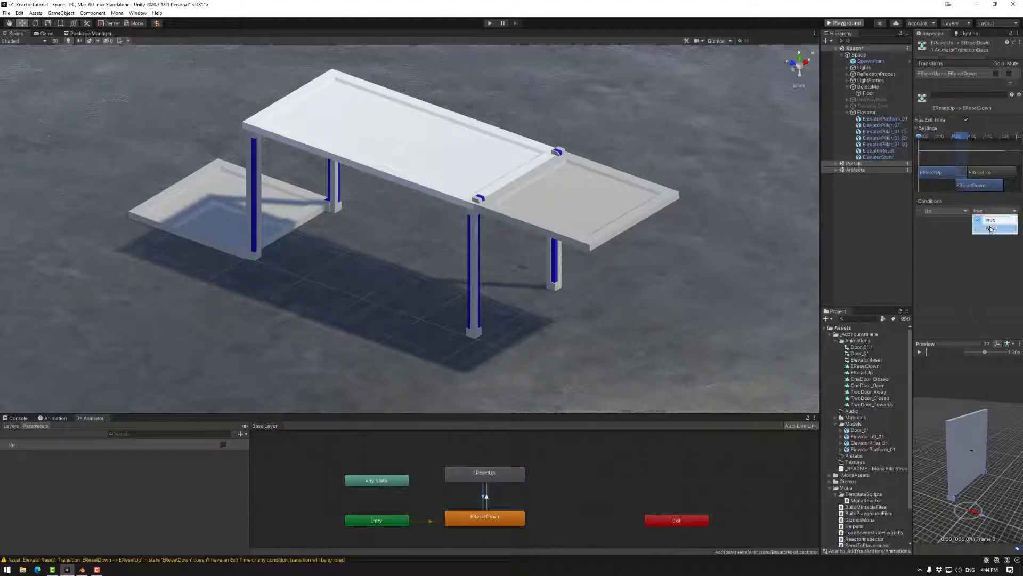
click(991, 228)
click(966, 121)
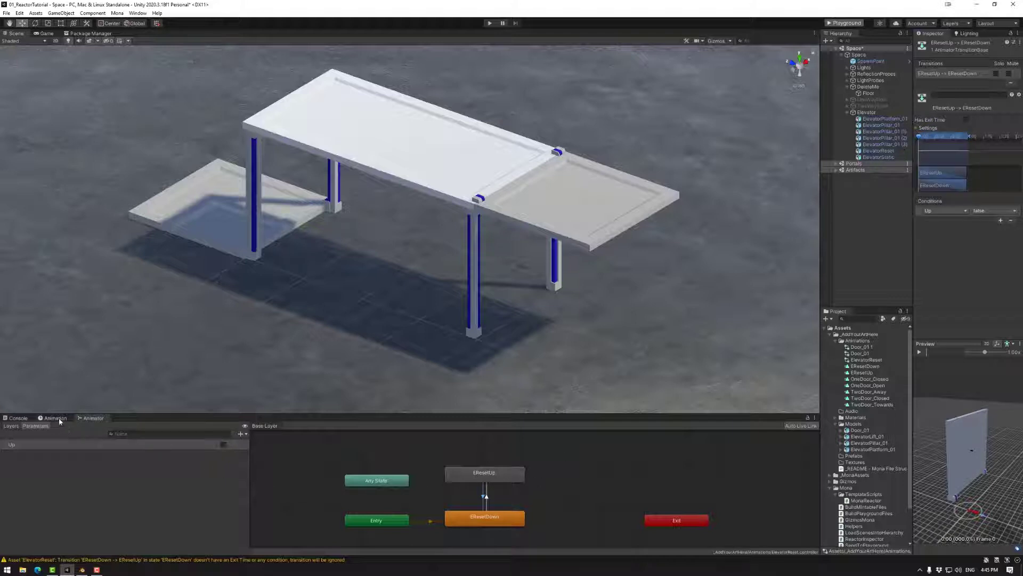
Check the exit time and condition settings of both transitions between EResetDown and EResetUp
click(486, 496)
mouse_move(928, 353)
mouse_down()
mouse_move(958, 354)
mouse_move(930, 356)
mouse_up()
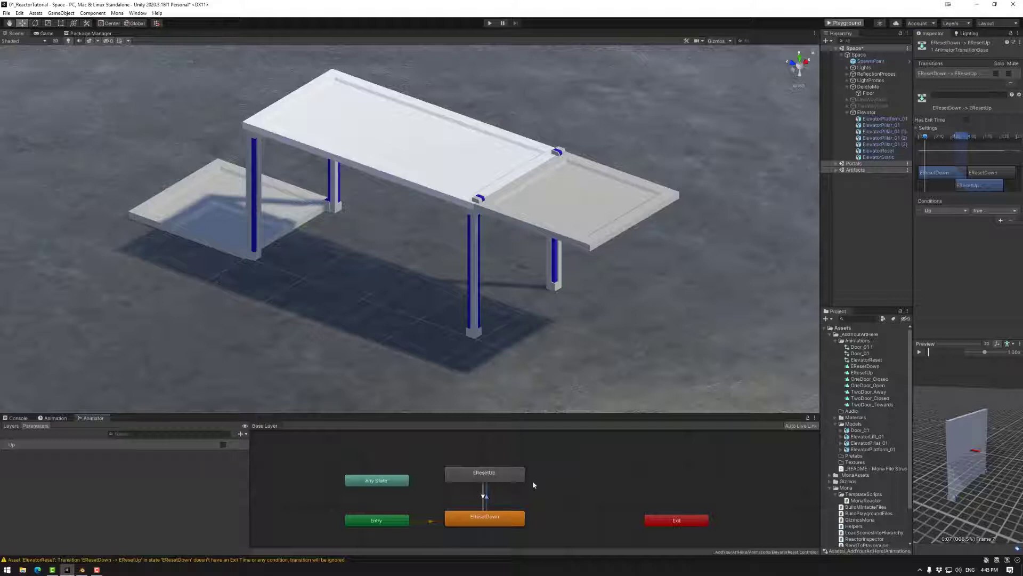
click(485, 496)
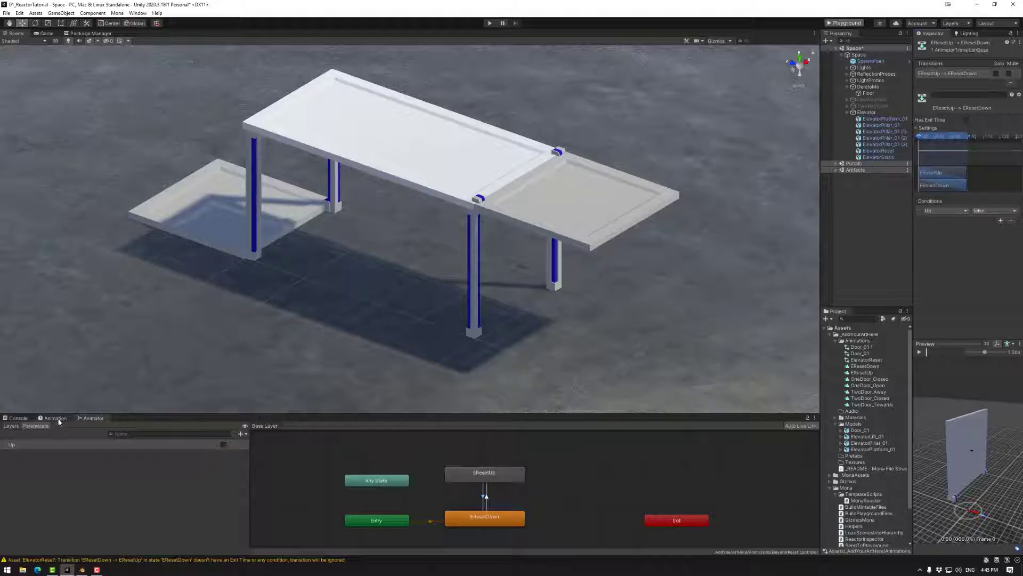
Create an empty child object under Elevator and name it R_Static
click(870, 114)
right_click(870, 113)
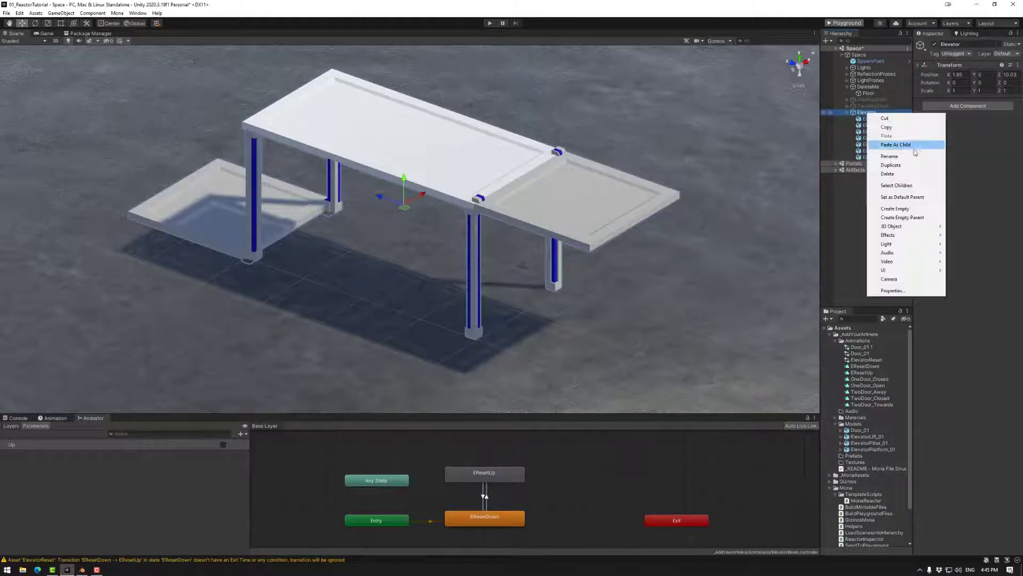
click(895, 208)
text(R)
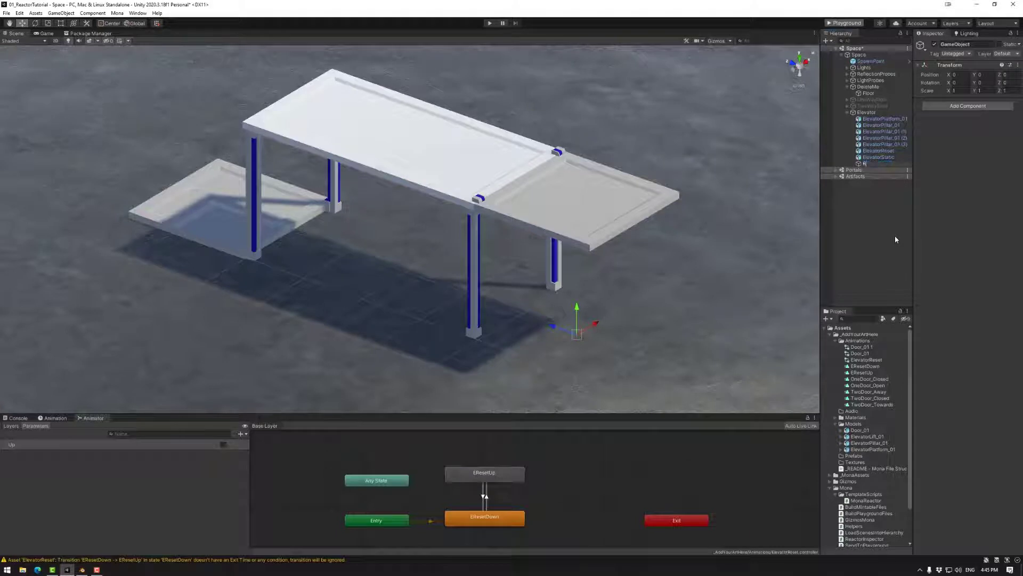
text(_Static)
key(Return)
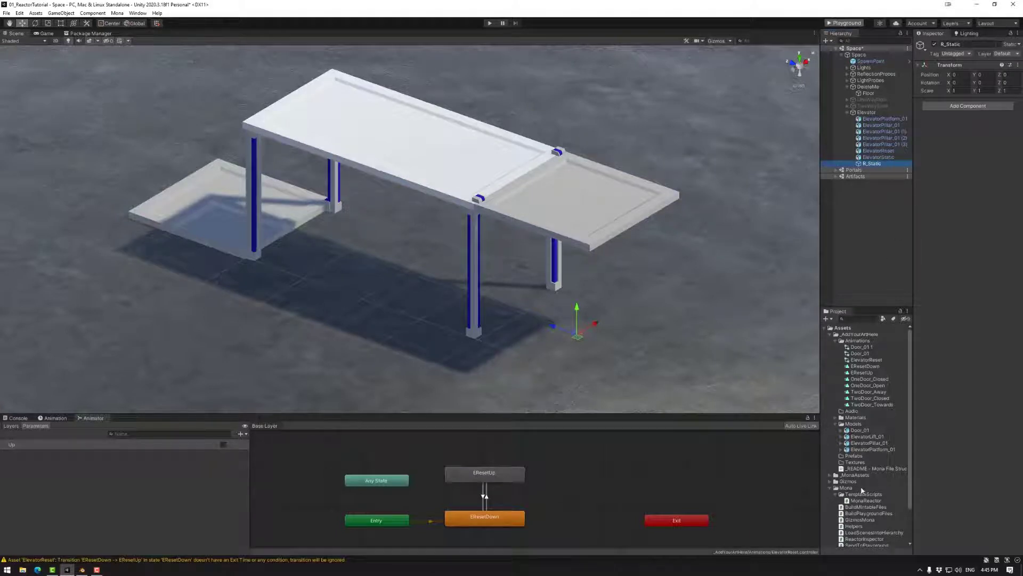
Attach the MonaReactor script to R_Static and add an On Enter Trigger event GoUp setting ElevatorStatic's Boolean parameter Up to true
drag(848, 504, 982, 152)
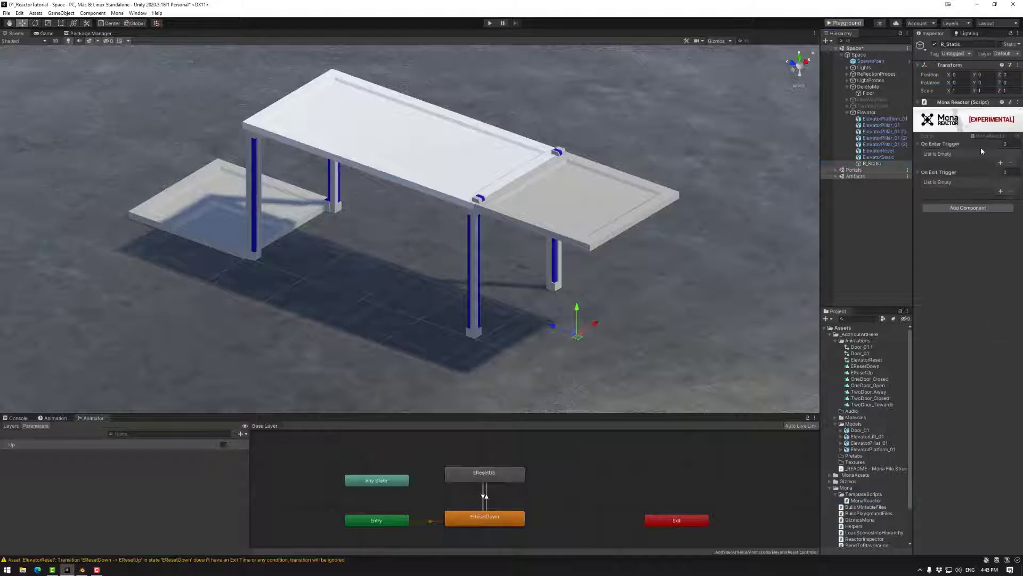
click(1000, 163)
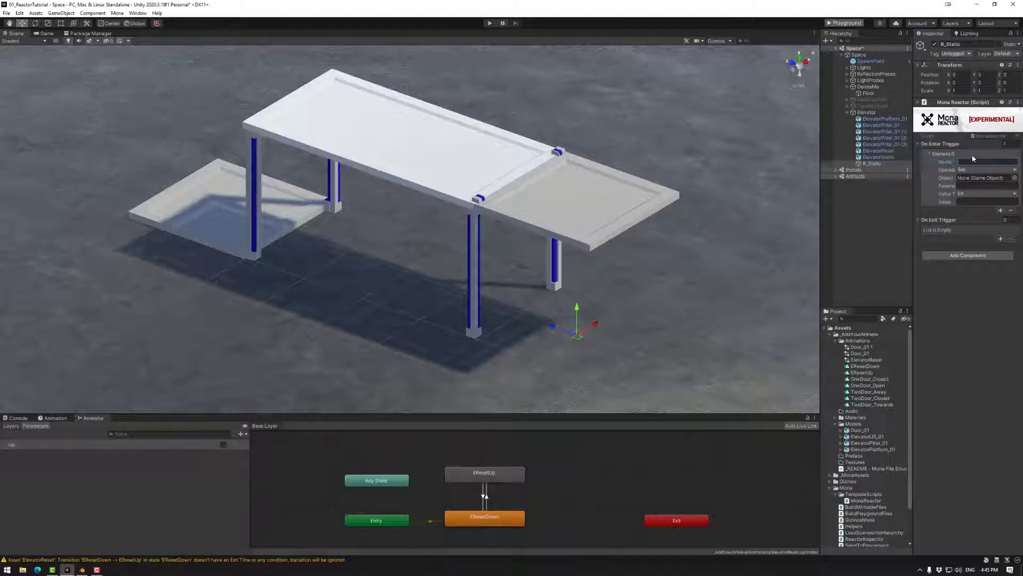
text(GoUp)
drag(874, 160, 975, 180)
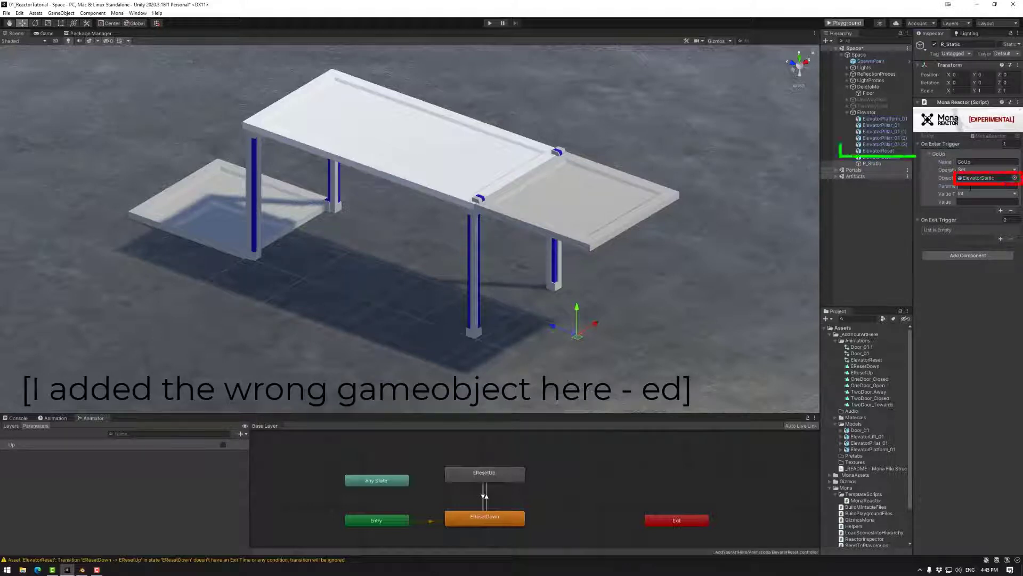
click(986, 185)
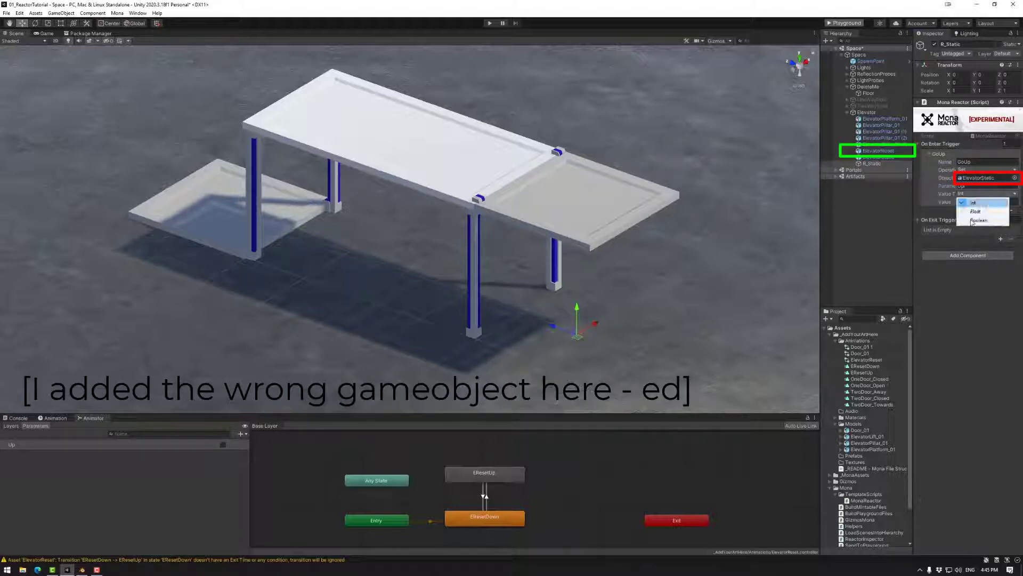
click(962, 207)
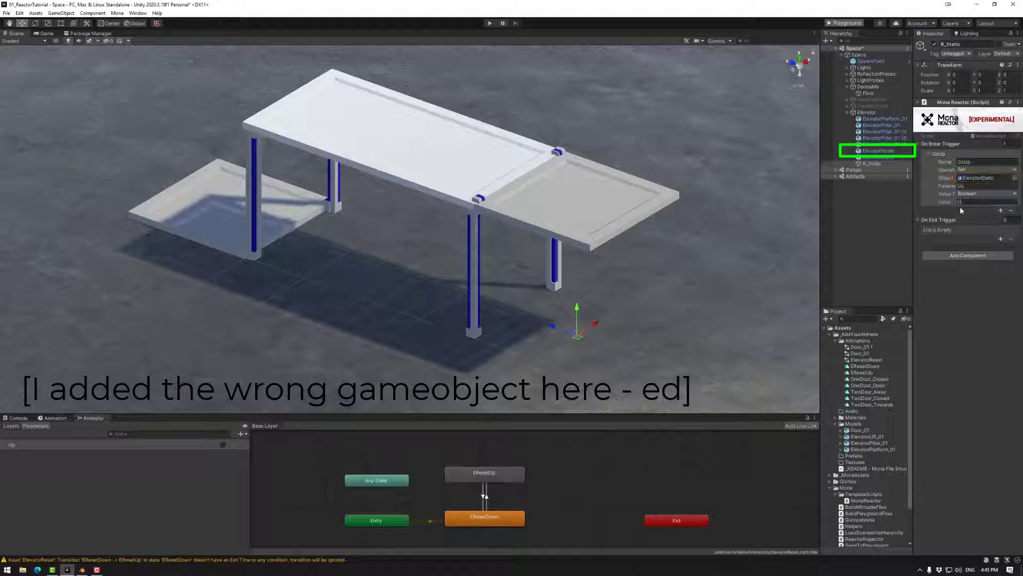
text(true)
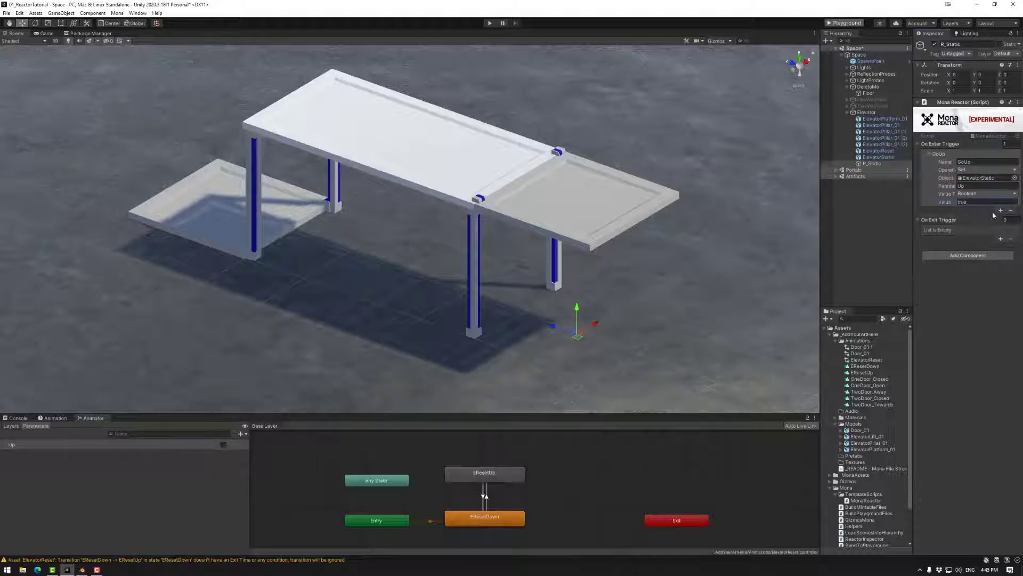
Add an On Exit Trigger element to R_Static's reactor and paste a copy of the GoUp event into it
click(1000, 239)
right_click(970, 155)
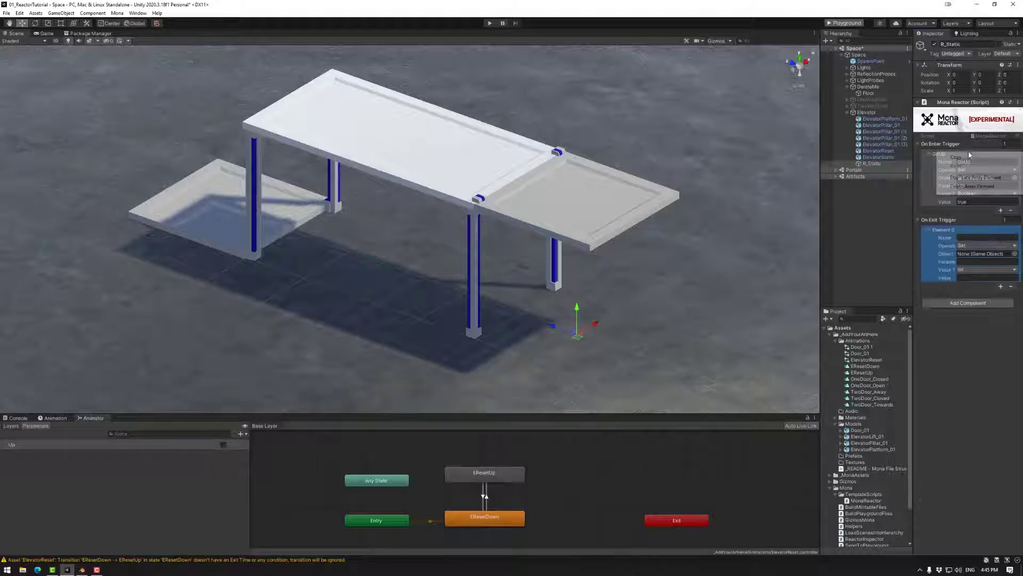
click(969, 156)
right_click(970, 231)
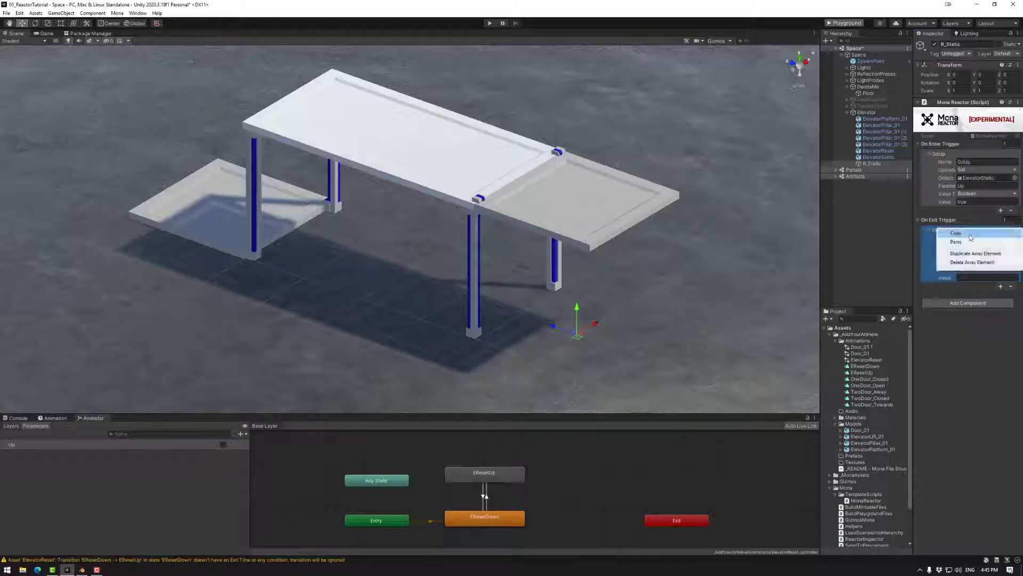
click(971, 241)
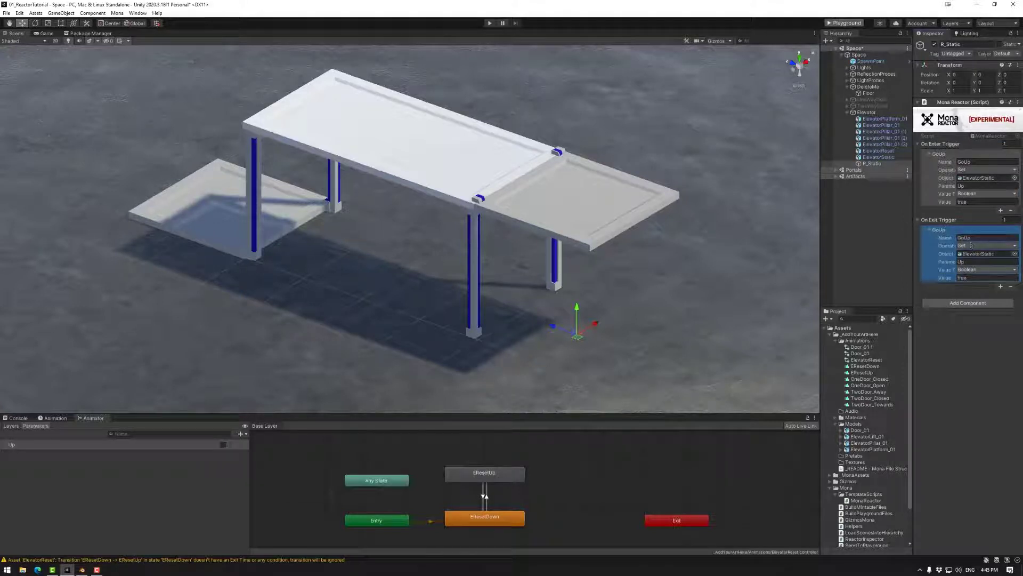
Rename the On Exit Trigger event GoDown and set its value to false, keeping it as the only exit element
click(964, 277)
text(false)
click(960, 237)
text(Down)
click(1001, 286)
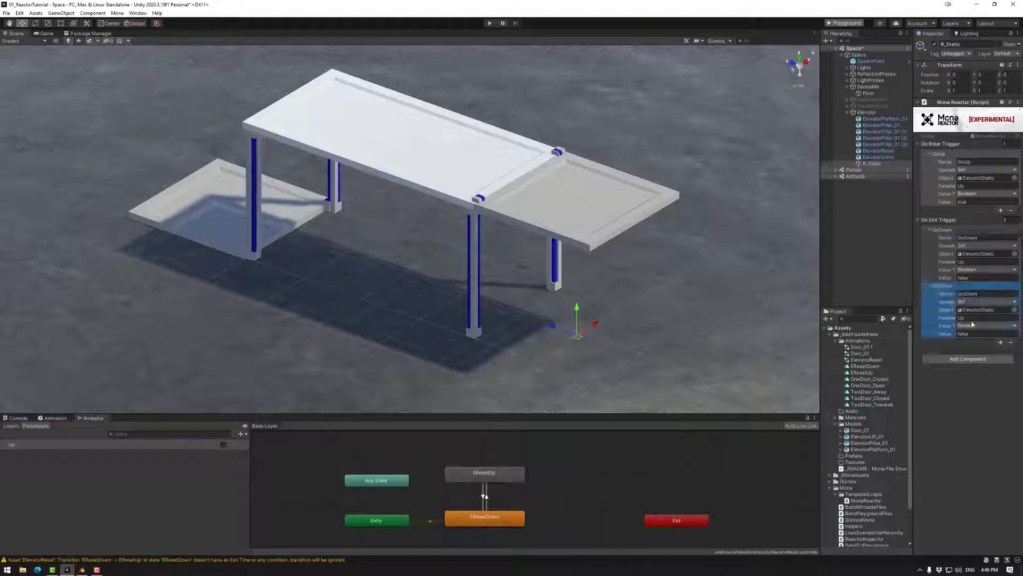
click(1011, 342)
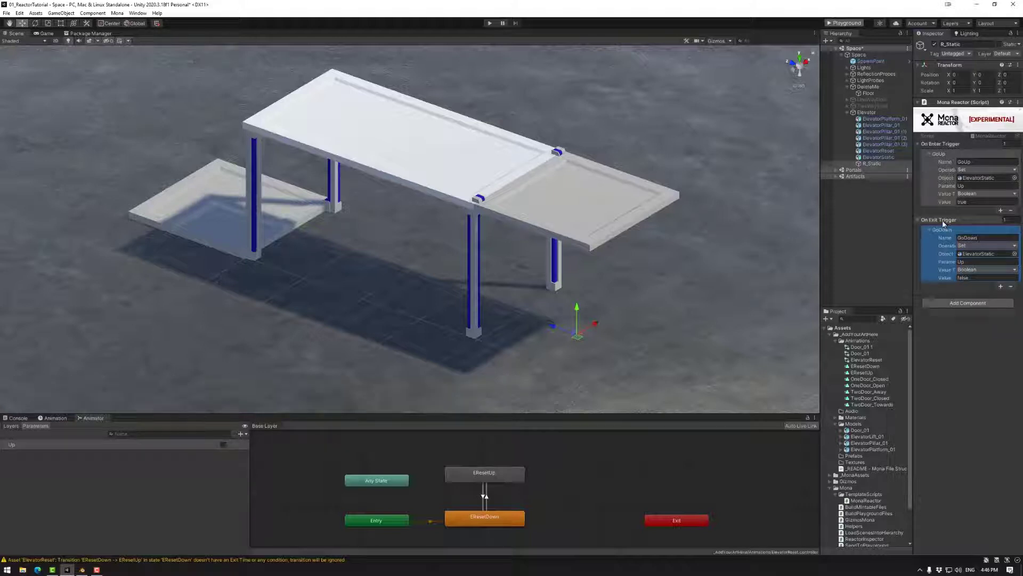
Add a Box Collider to R_Static, enable scene gizmos to edit its bounds, and make R_Static a child of ElevatorStatic
click(968, 303)
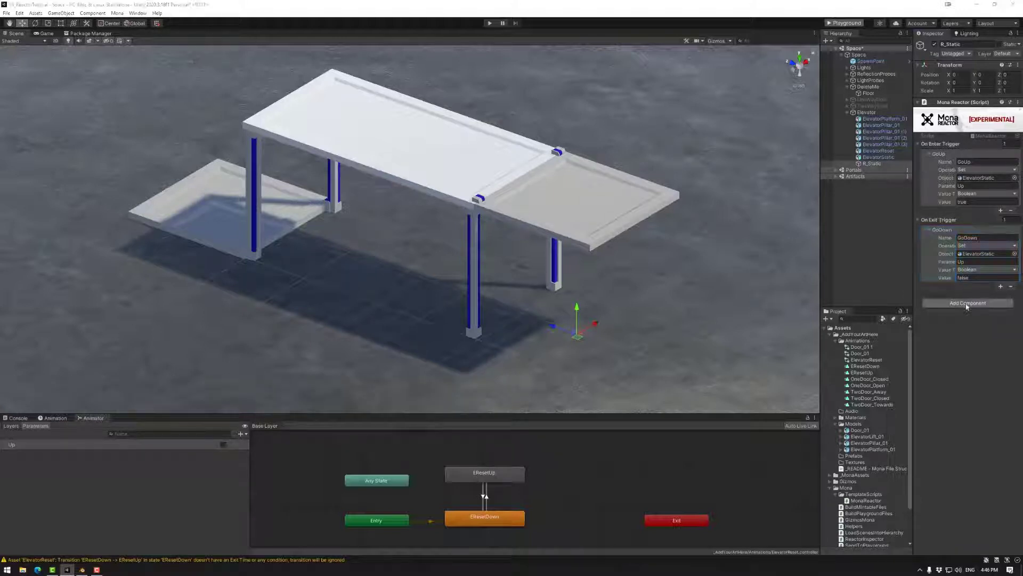
click(956, 335)
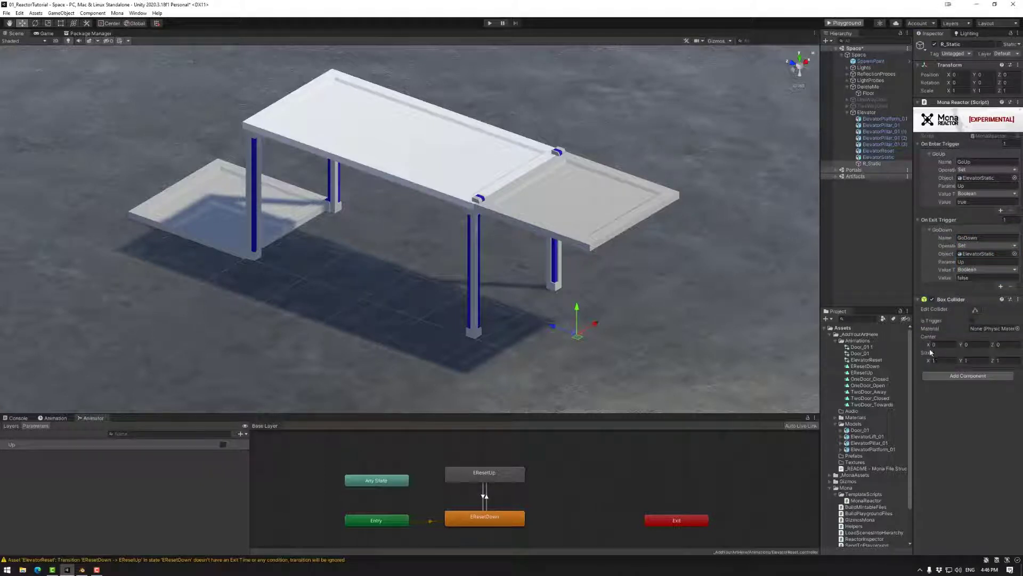
click(718, 42)
click(976, 311)
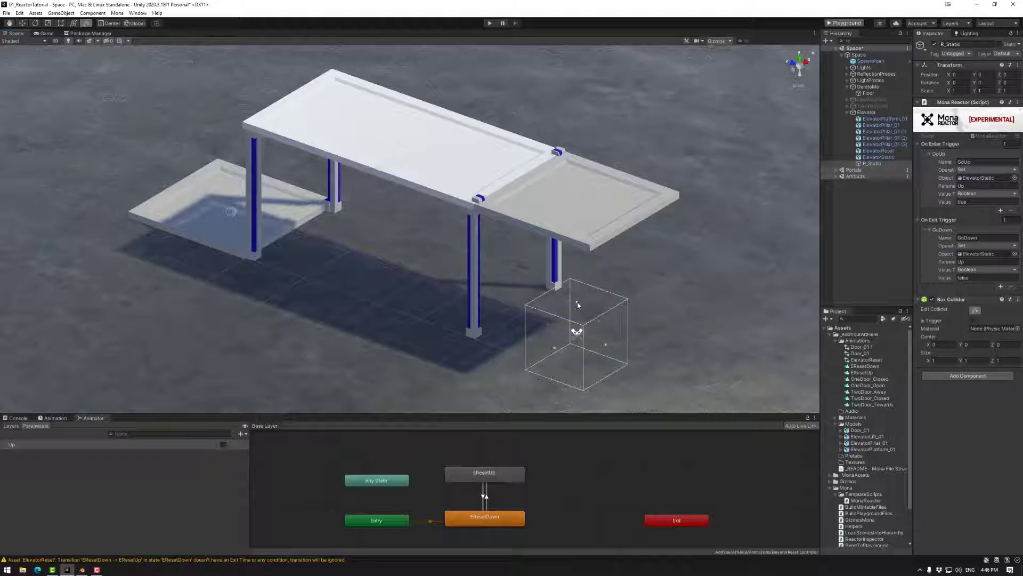
drag(874, 166, 876, 157)
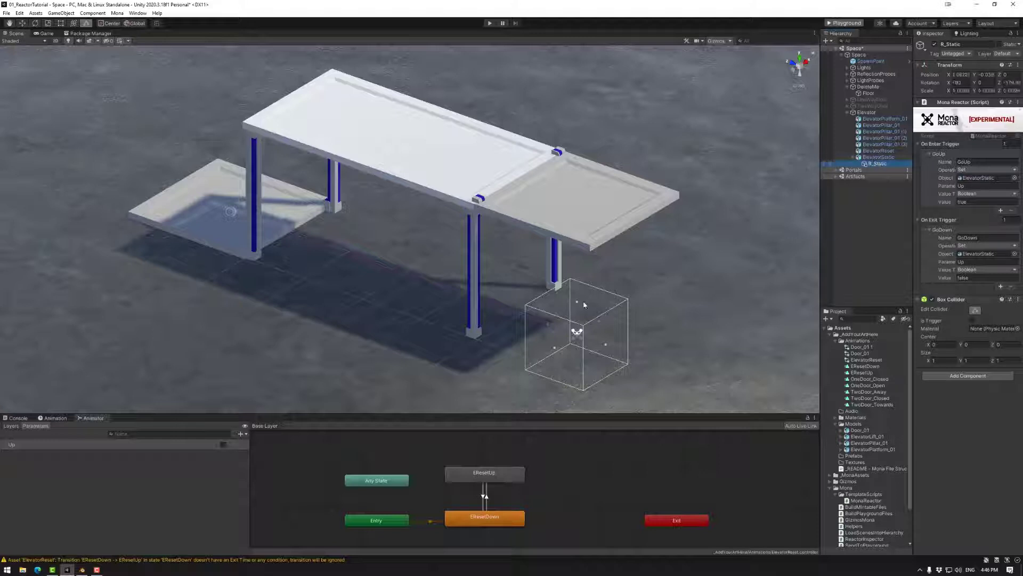
Reshape R_Static's box collider around the space above the raised lift platform, about 1.66 × 1.54 × 1.82 in size
drag(578, 305, 577, 101)
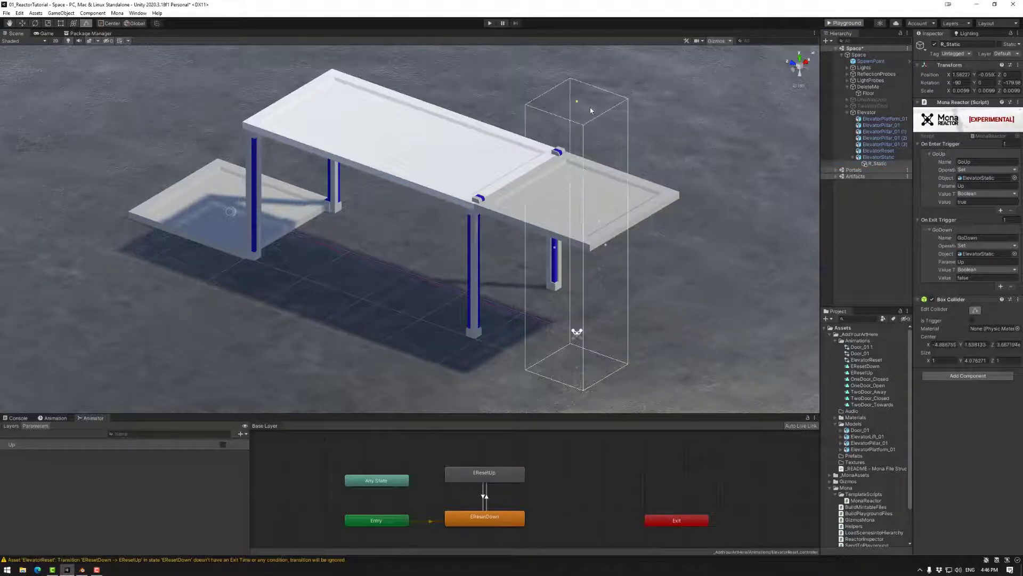
drag(576, 369, 573, 116)
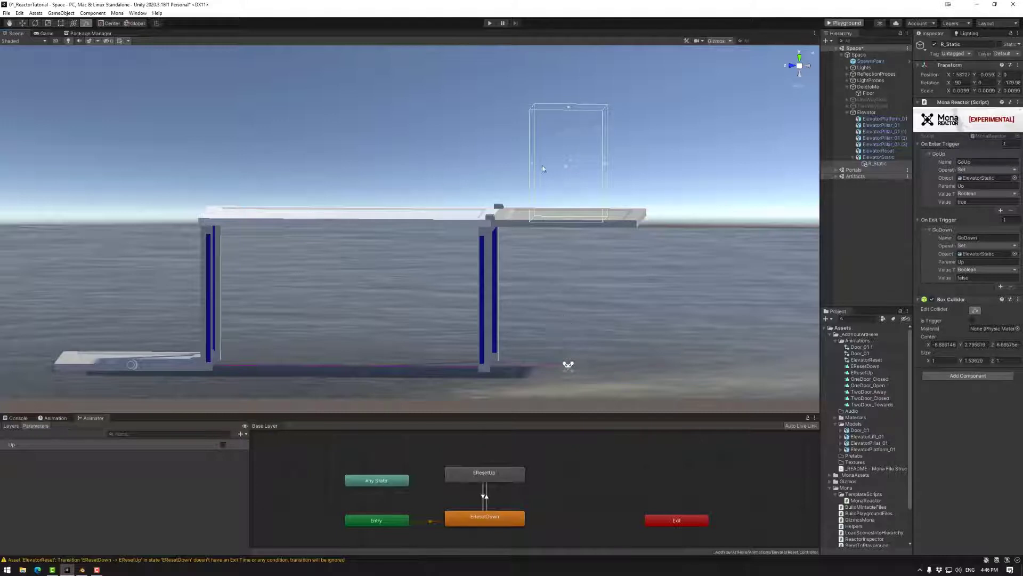
drag(534, 166, 512, 166)
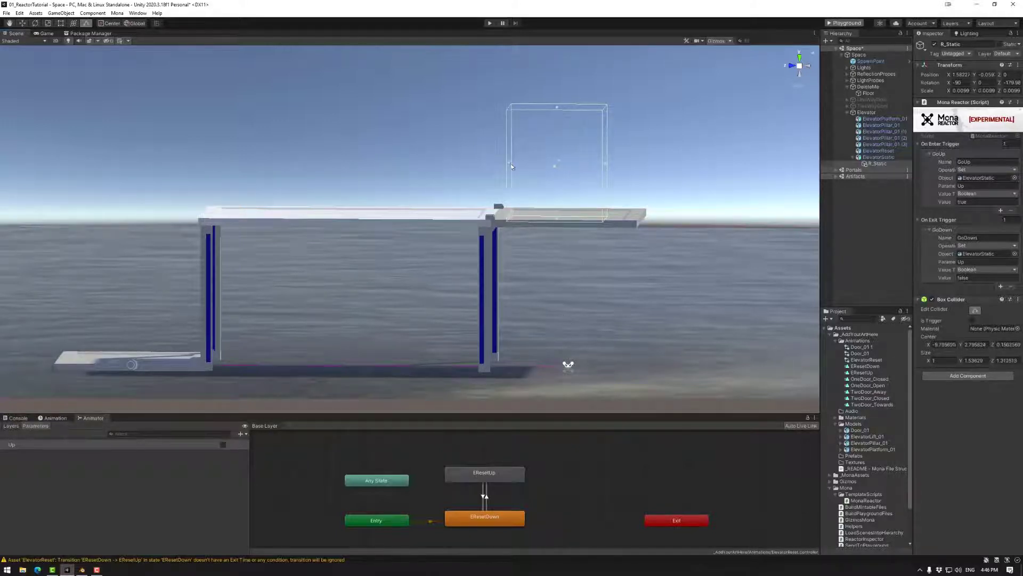
drag(605, 164, 392, 206)
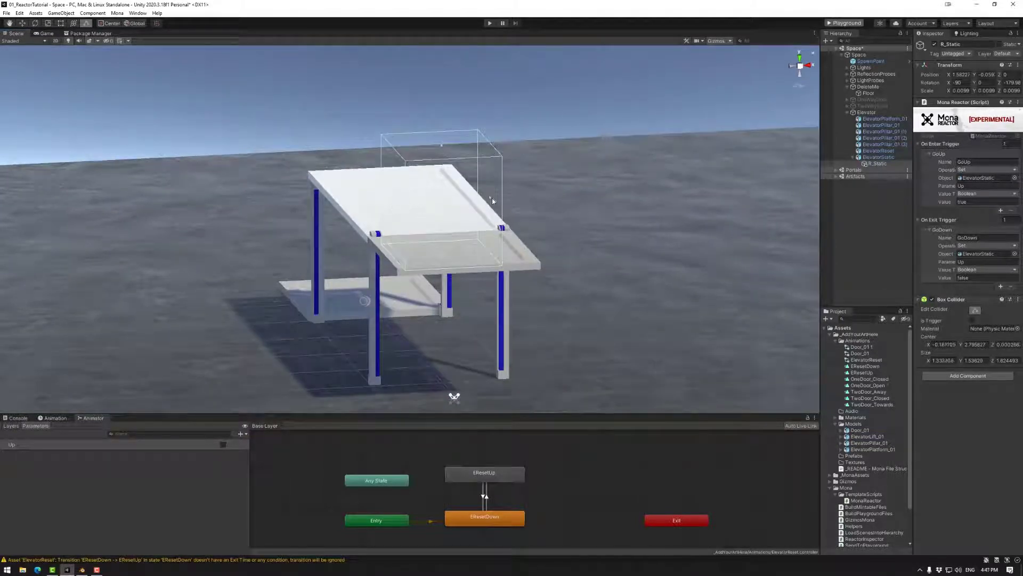
drag(492, 200, 619, 236)
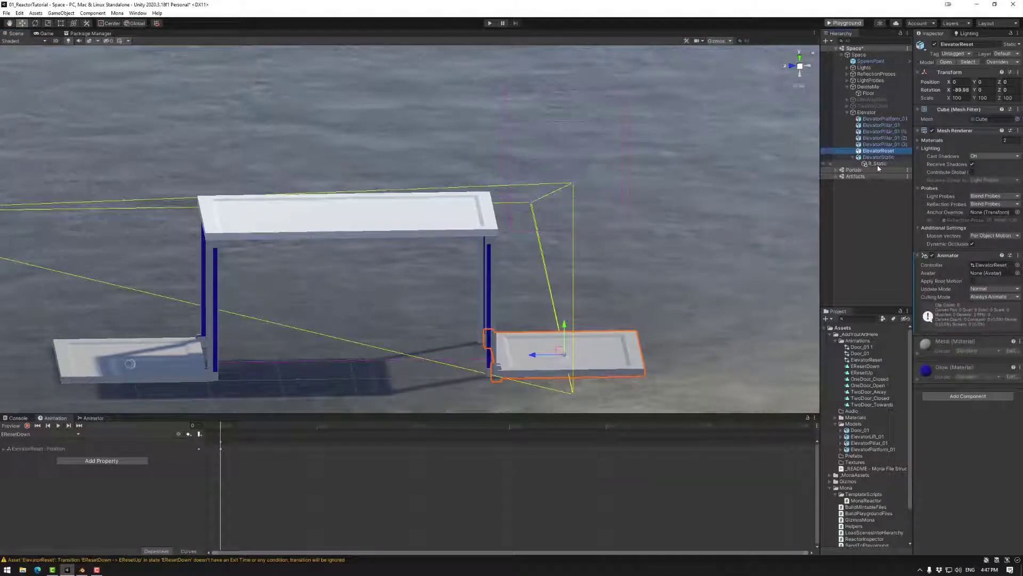
Move R_Static out of ElevatorStatic and make it a child of ElevatorReset
drag(878, 164, 878, 151)
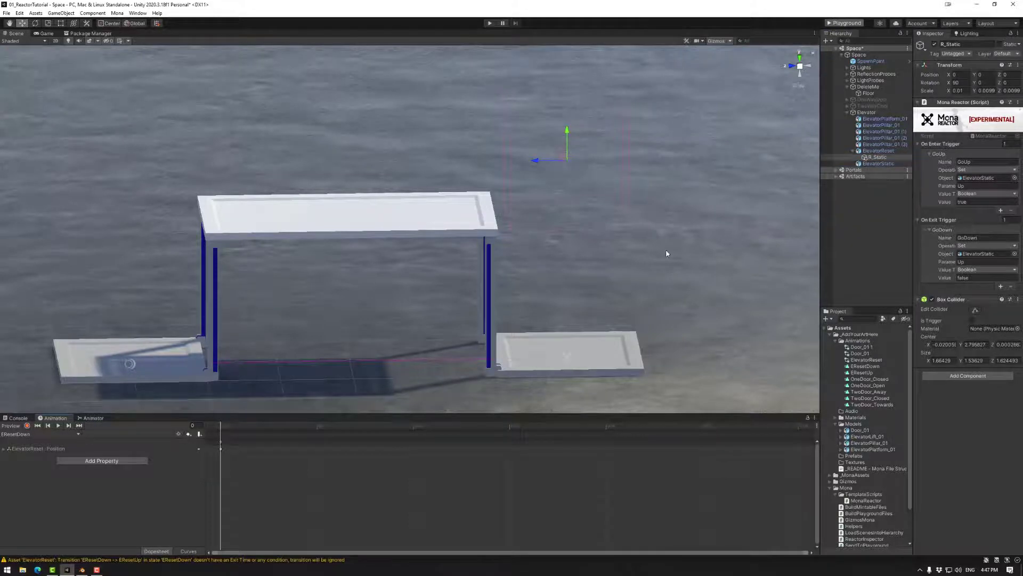
alt+drag(666, 252, 642, 251)
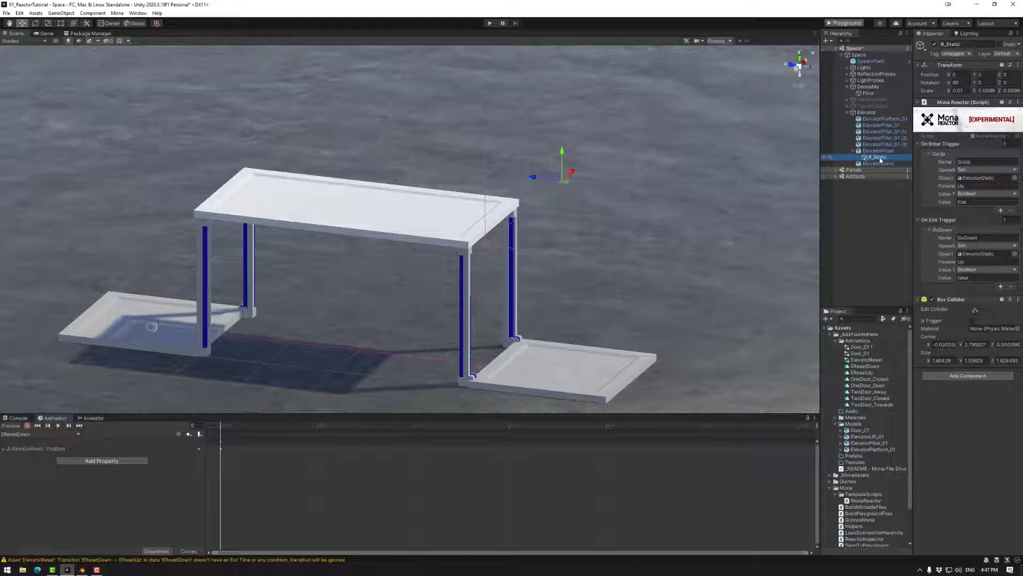
click(878, 151)
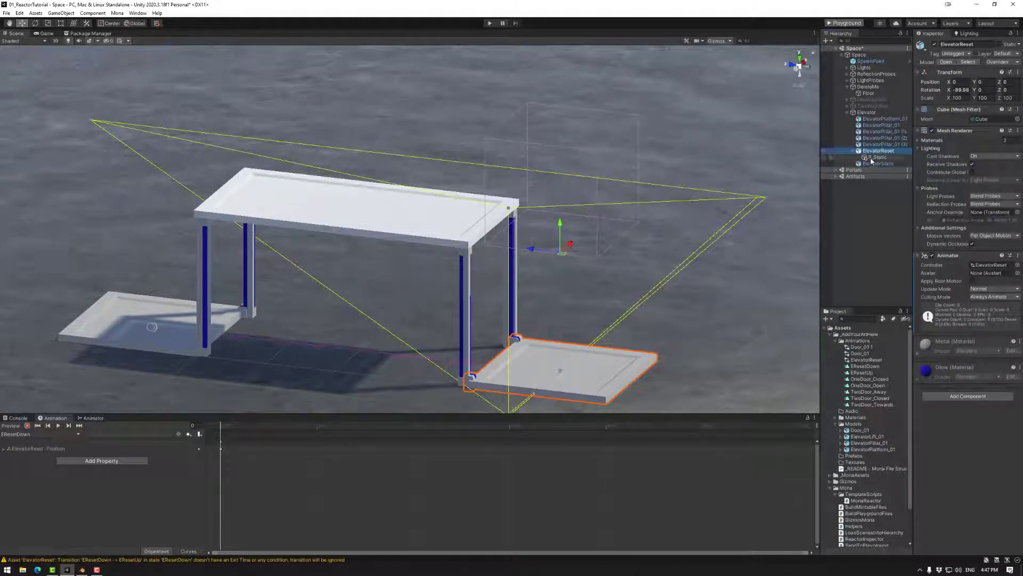
Lower R_Static's box collider onto the lift platform in its down position, making it about 1.61 high
click(878, 157)
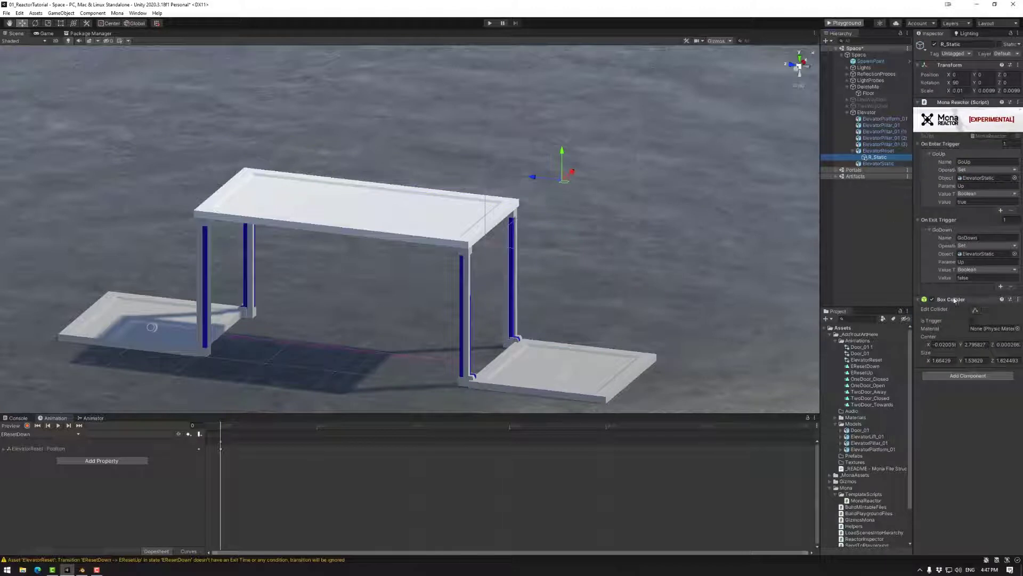
click(976, 310)
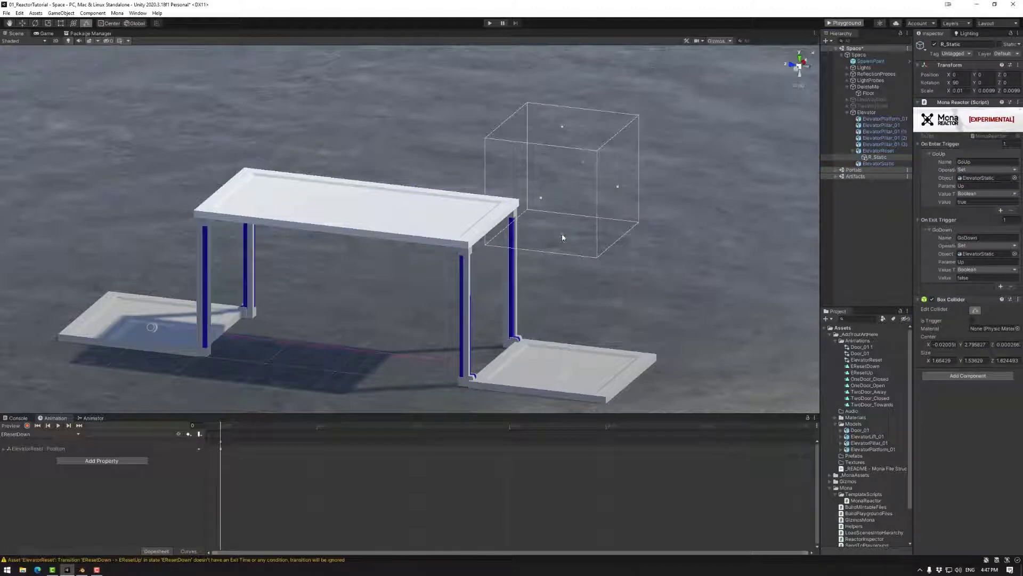
drag(562, 235, 558, 371)
drag(563, 128, 571, 322)
Preview the EResetUp clip and return to EResetDown to check how the collider moves with the lift platform
click(35, 435)
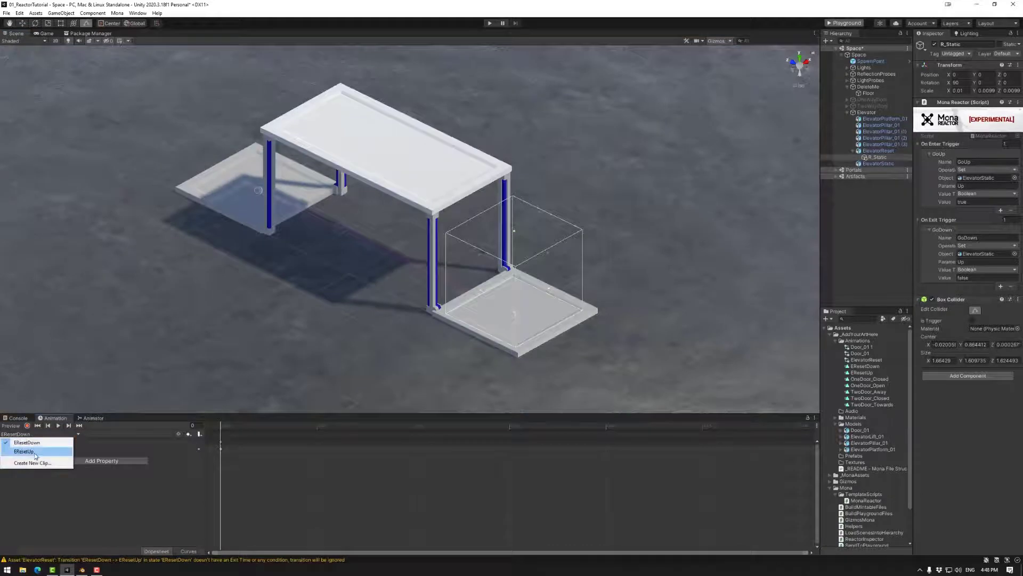
click(38, 451)
drag(246, 431, 217, 434)
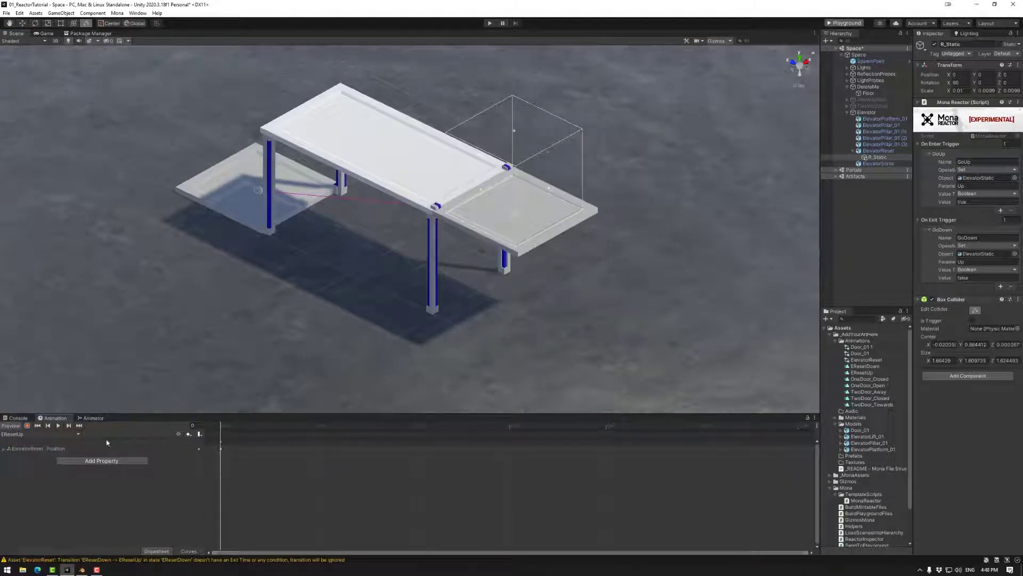
click(62, 438)
click(32, 442)
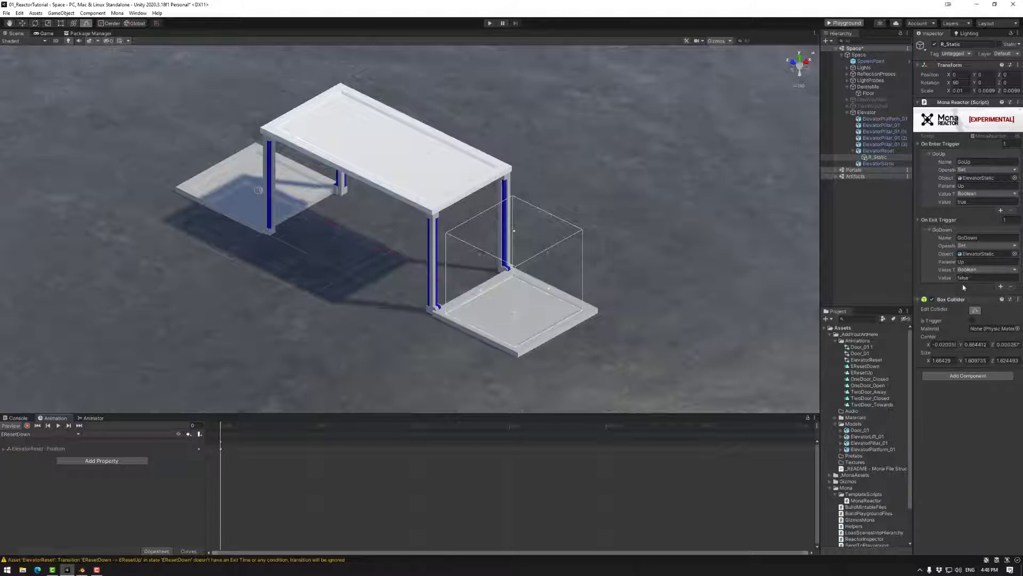
Launch the space in the Mona Playground in the browser and walk the avatar on and off the elevator platform
click(845, 23)
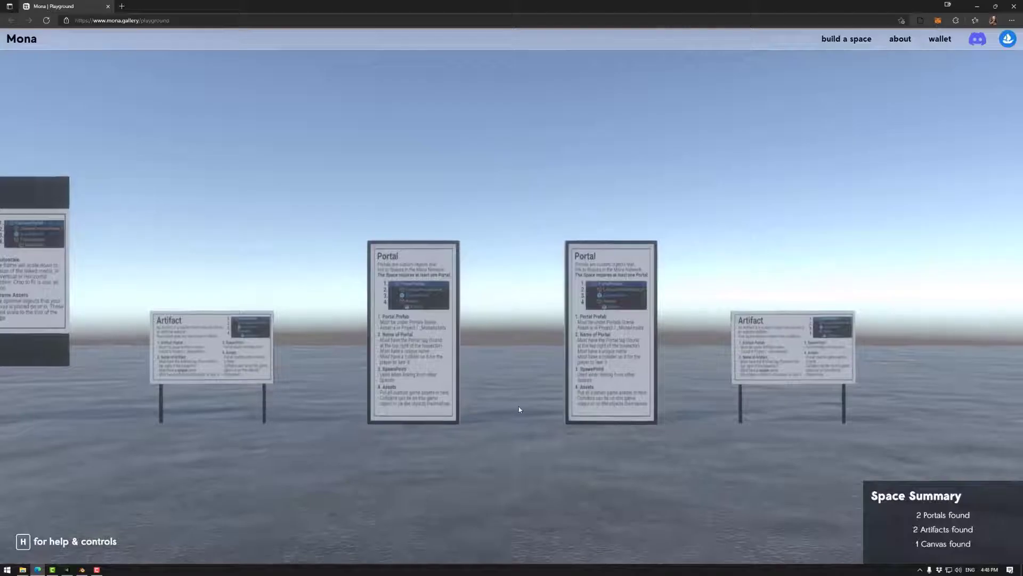
click(519, 409)
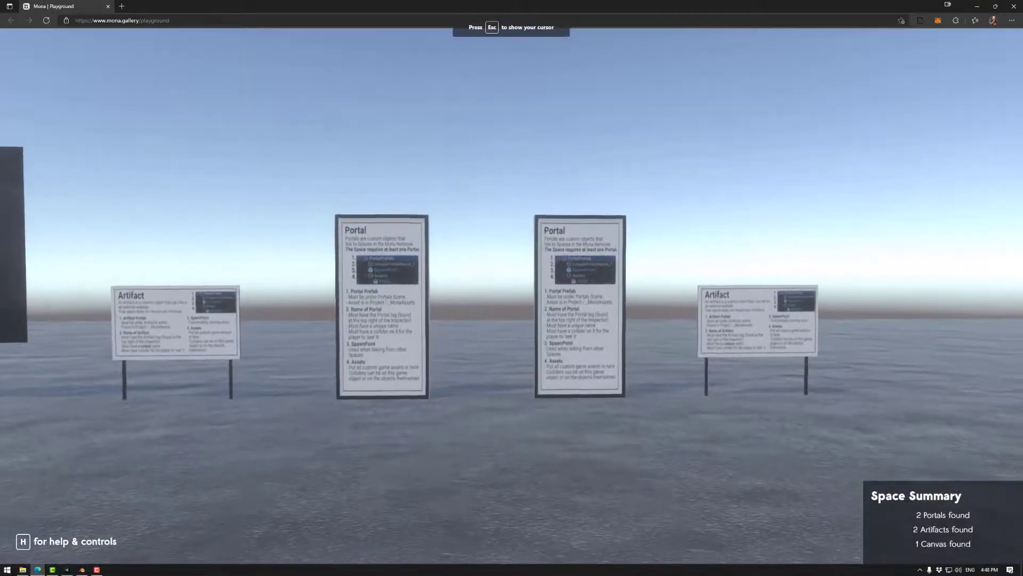
scroll(512, 295, down, 5)
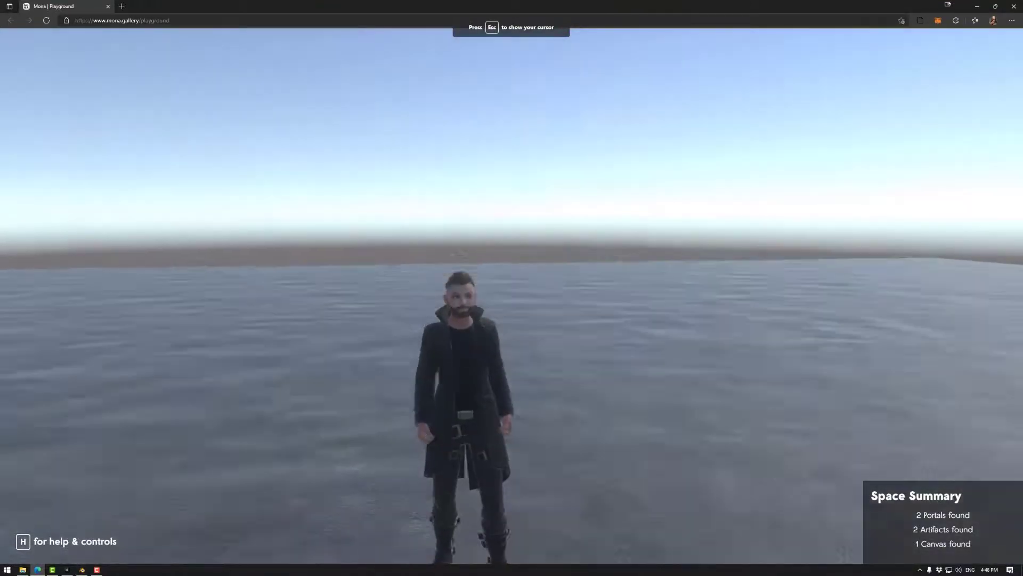
key(w)
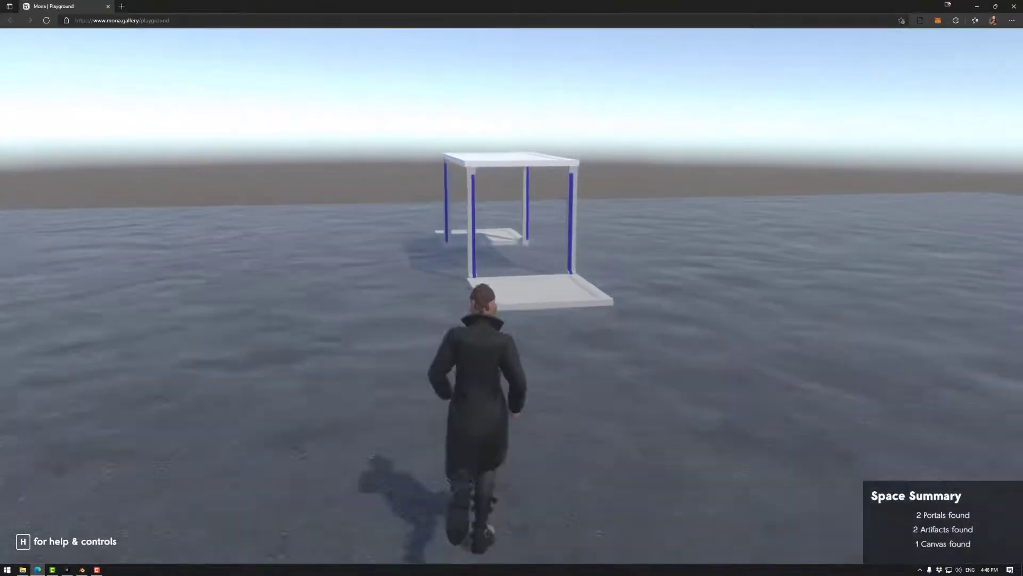
key(w)
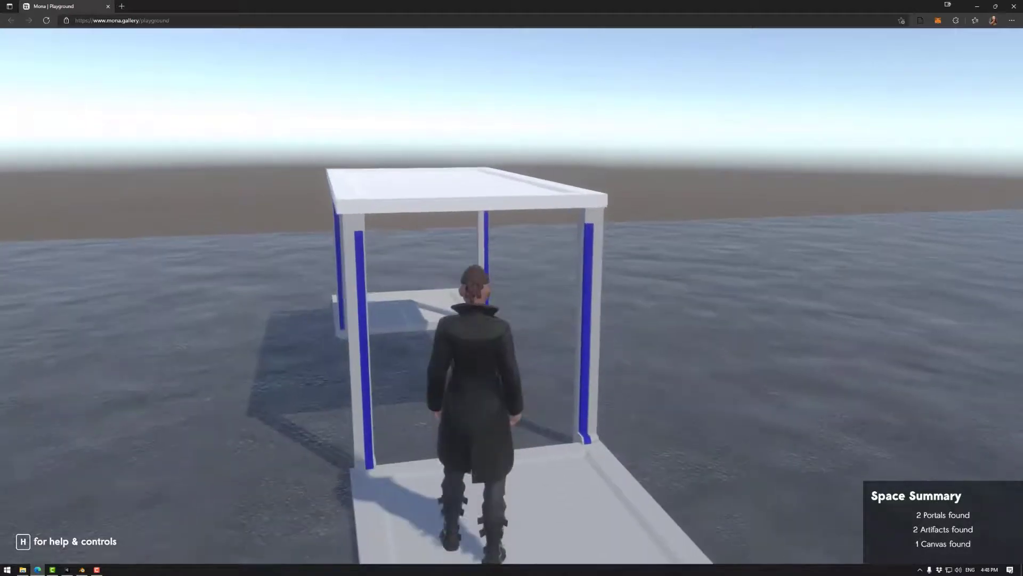
key(s)
key(w)
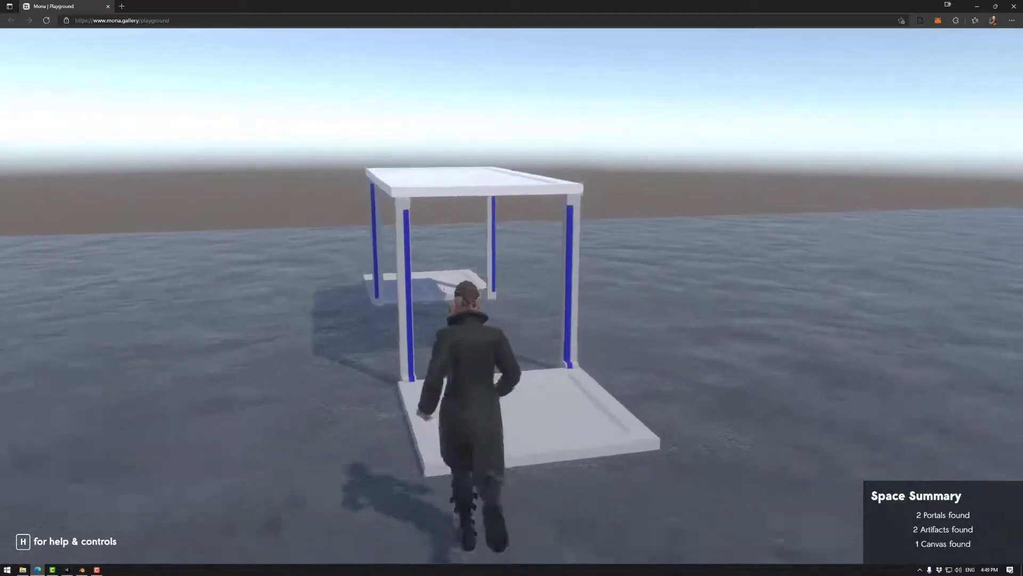
key(s)
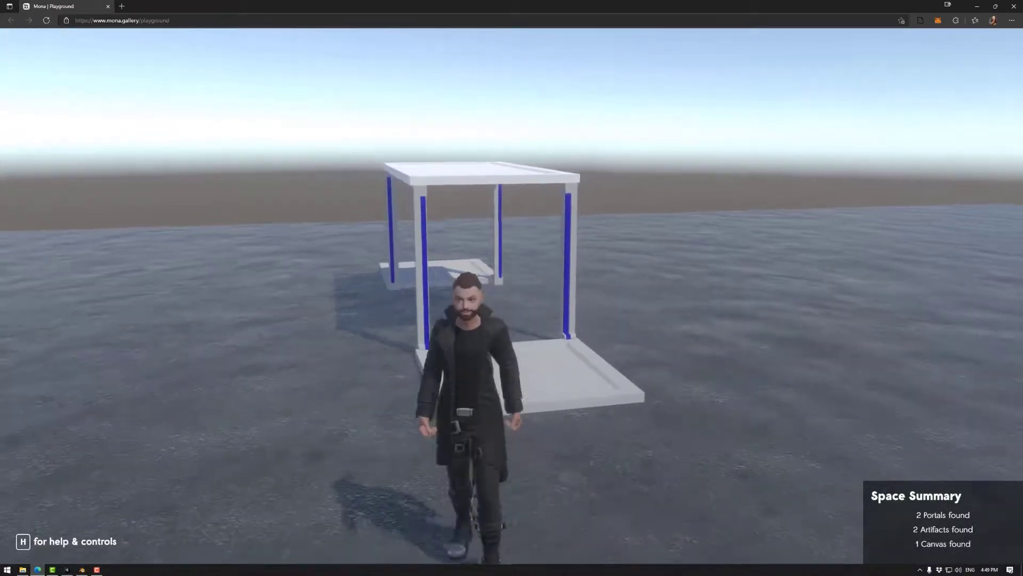
Walk the avatar around and onto the elevator platform again to test whether the lift reacts to it
key(w)
key(a)
key(w)
key(d)
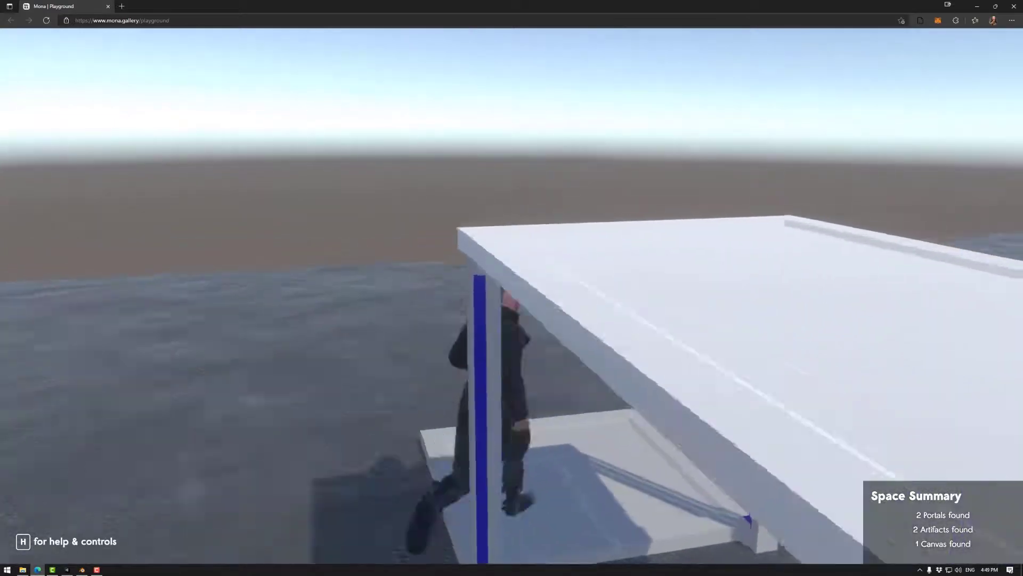
key(s)
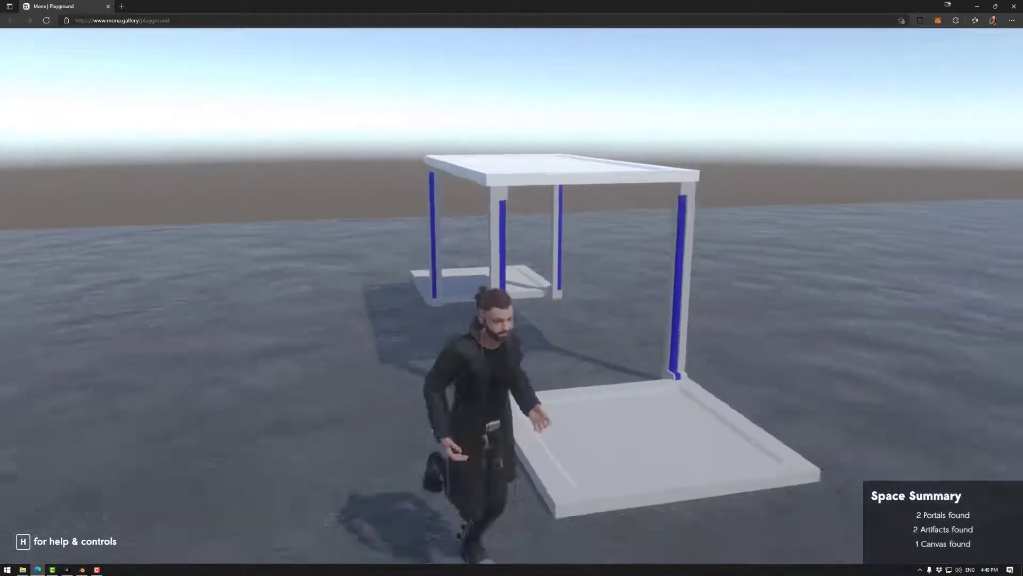
key(Escape)
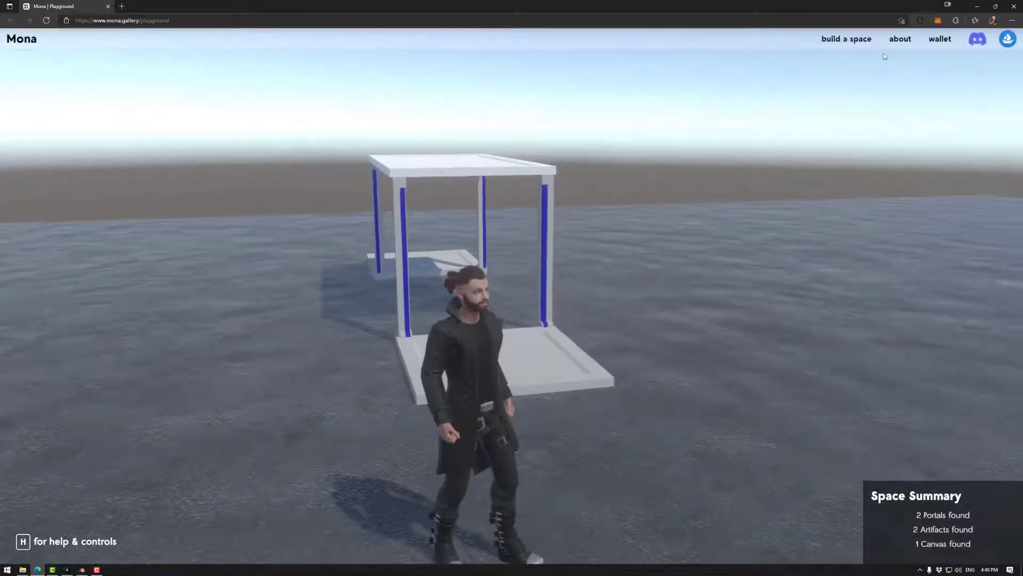
Close the Playground browser window and delete the PlaygroundFiles folder from the Exports folder
click(1014, 6)
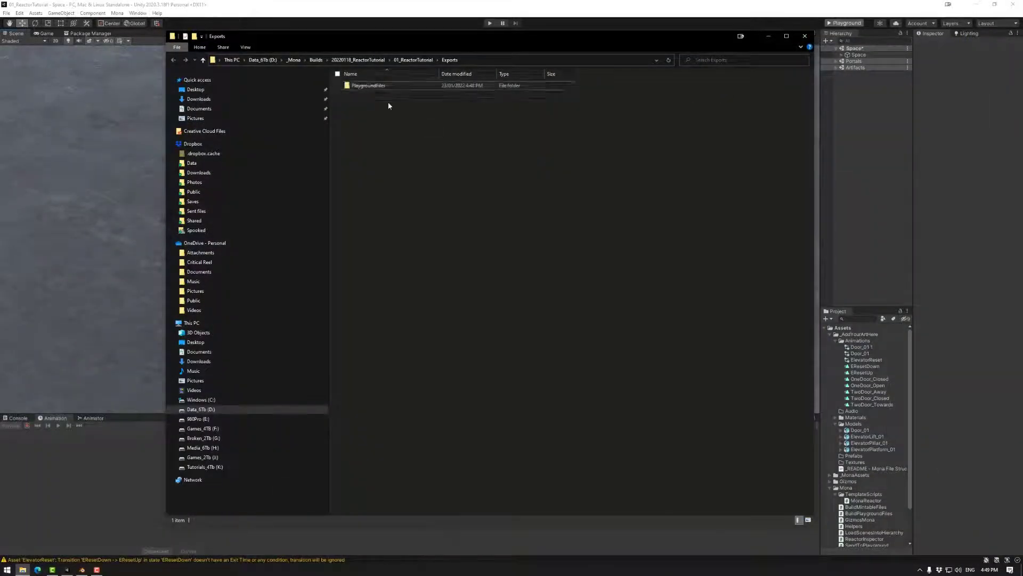
key(Delete)
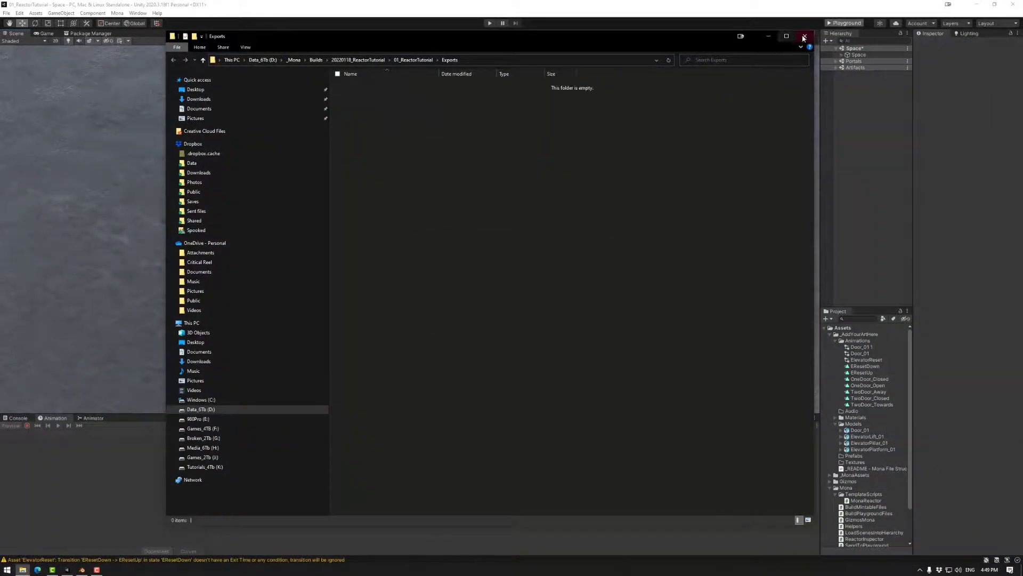
click(805, 36)
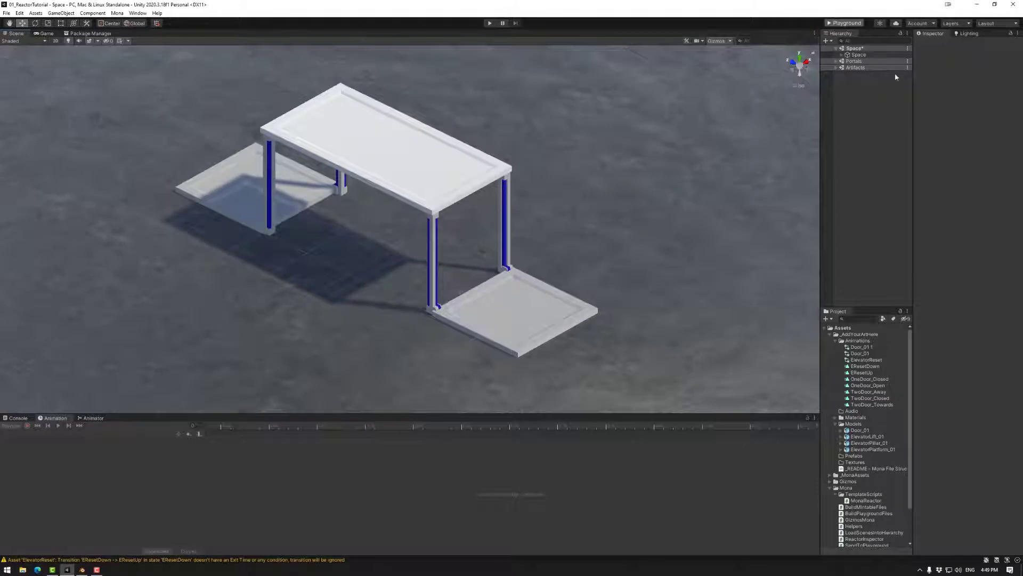
Examine R_Static's Mona Reactor settings under Elevator and ElevatorReset's transition from EResetDown to EResetUp
click(842, 55)
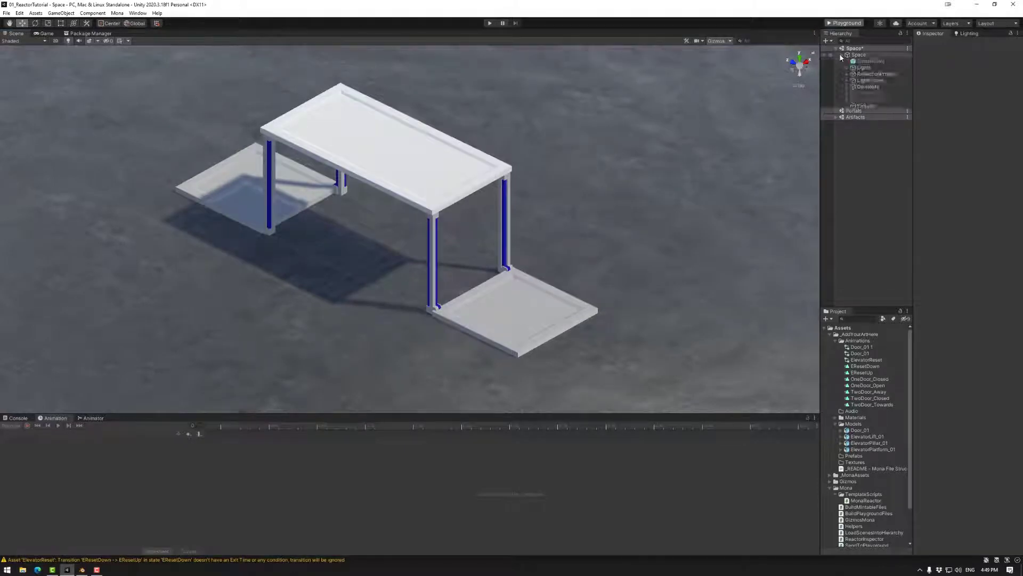
click(848, 106)
click(872, 107)
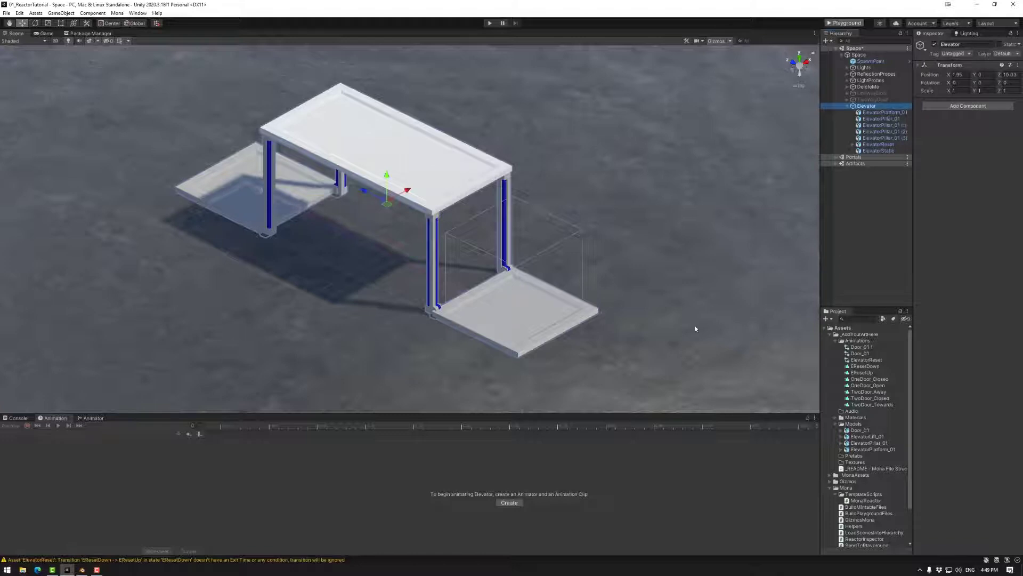
click(874, 145)
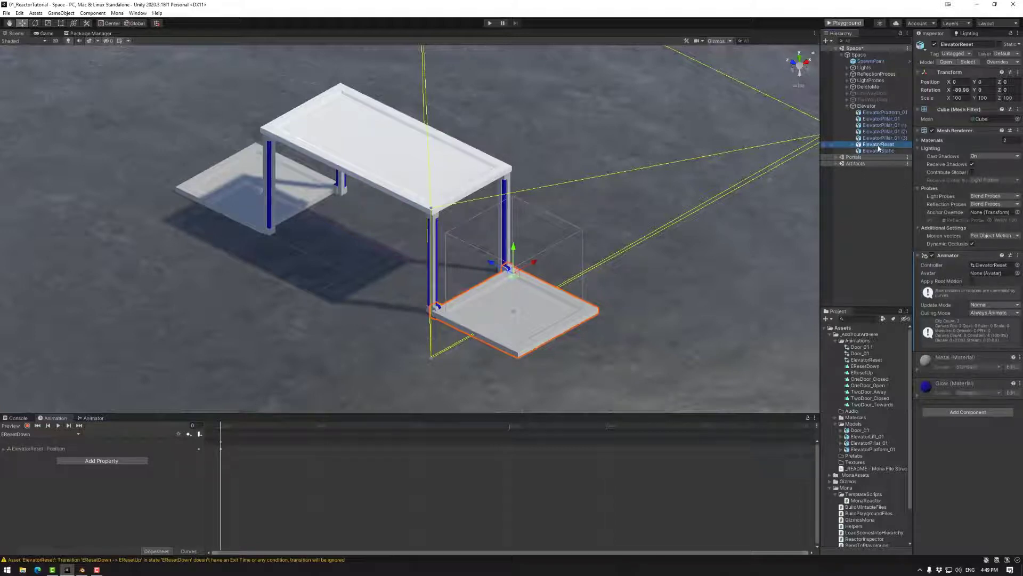
click(853, 144)
click(877, 151)
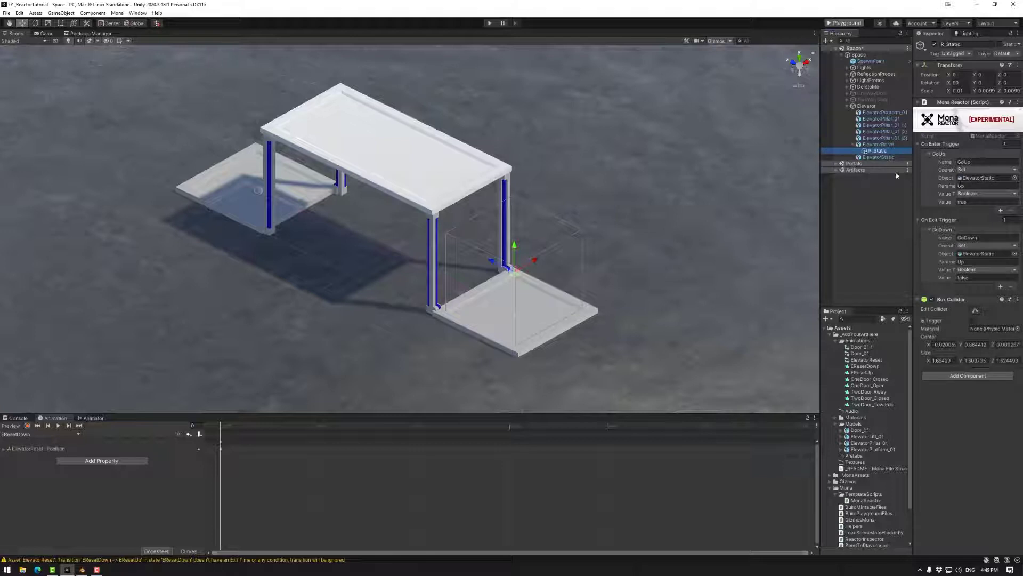
click(876, 144)
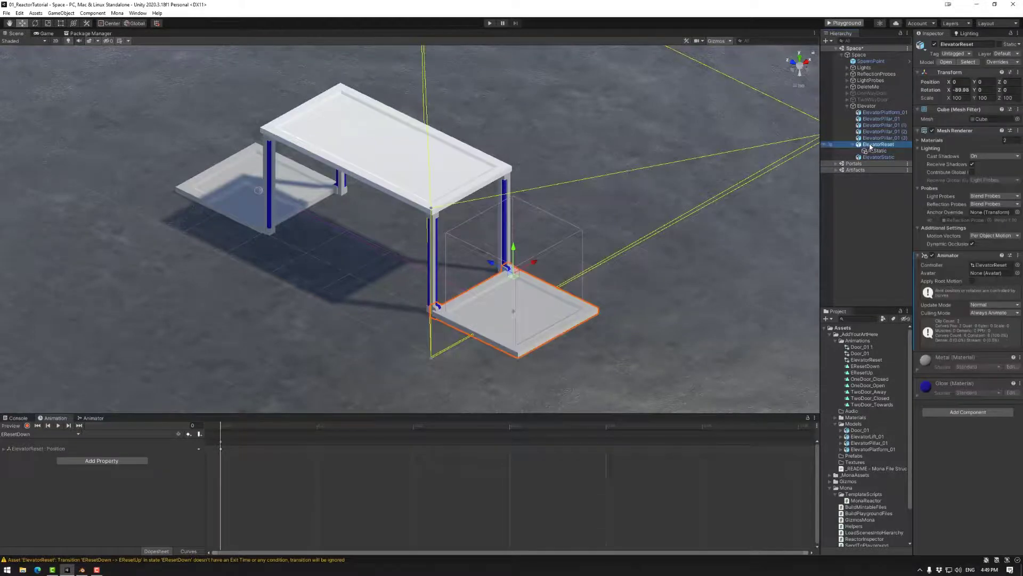
click(93, 419)
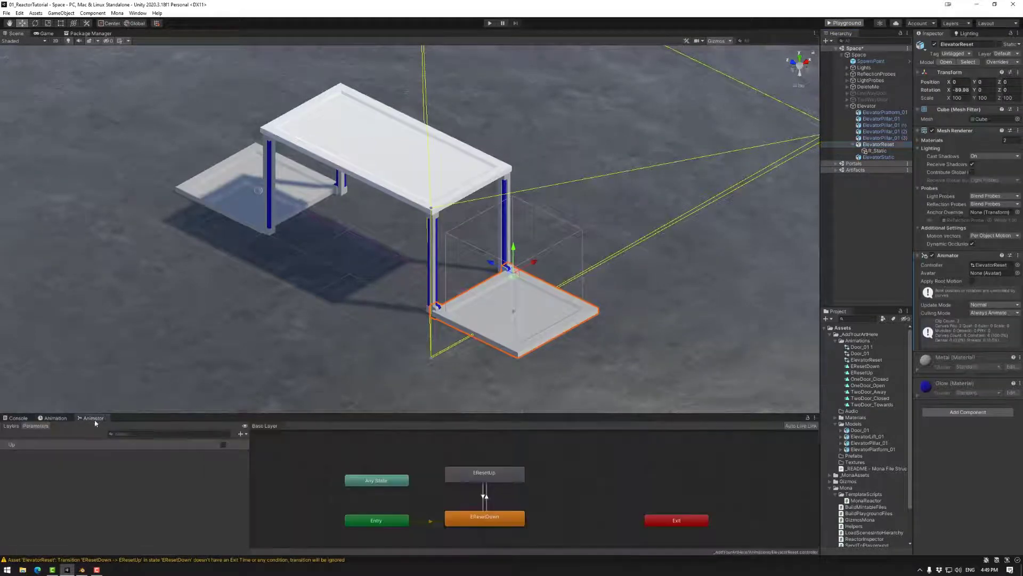
click(485, 495)
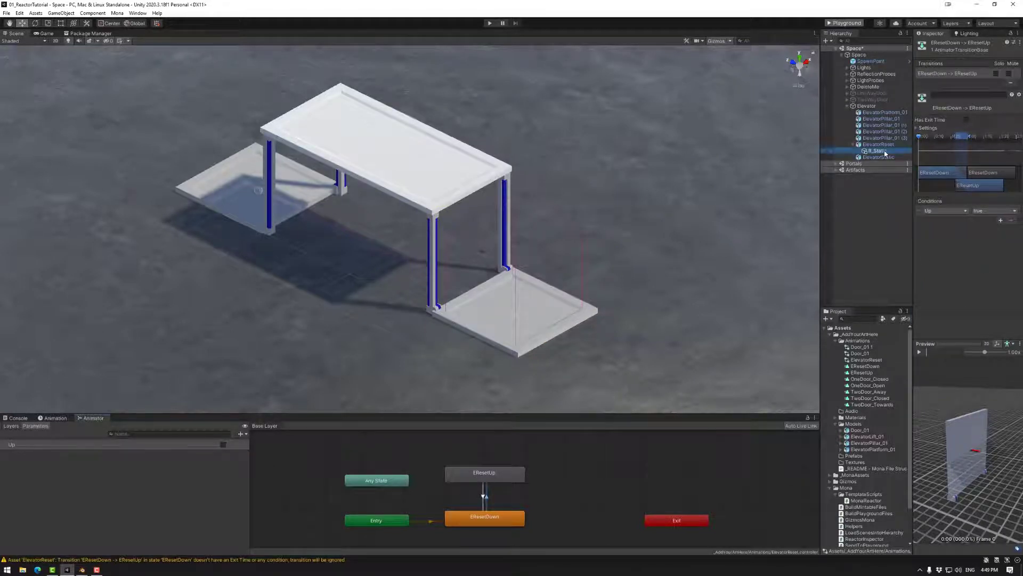
Assign ElevatorReset as the target object of both R_Static's On Enter and On Exit triggers
click(884, 151)
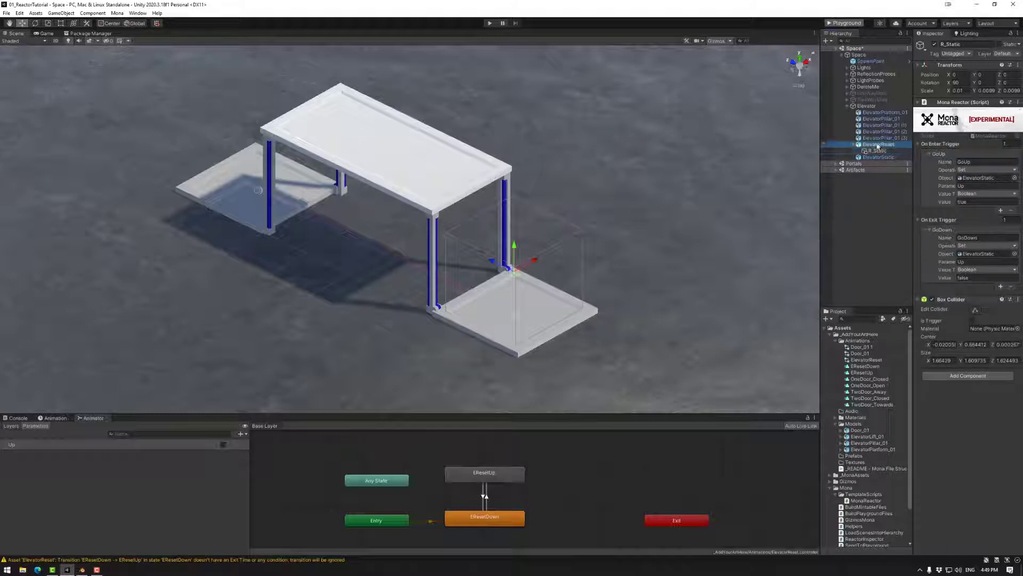
drag(879, 158, 980, 254)
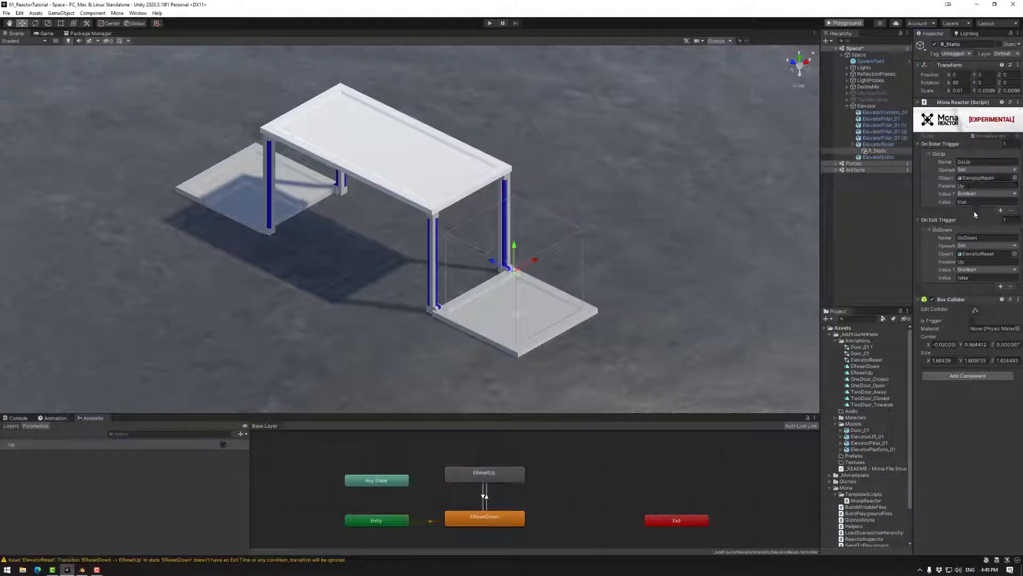
Load the rebuilt PlaygroundFiles into the Mona Playground and walk the avatar on and off the lift to test the trigger
click(845, 23)
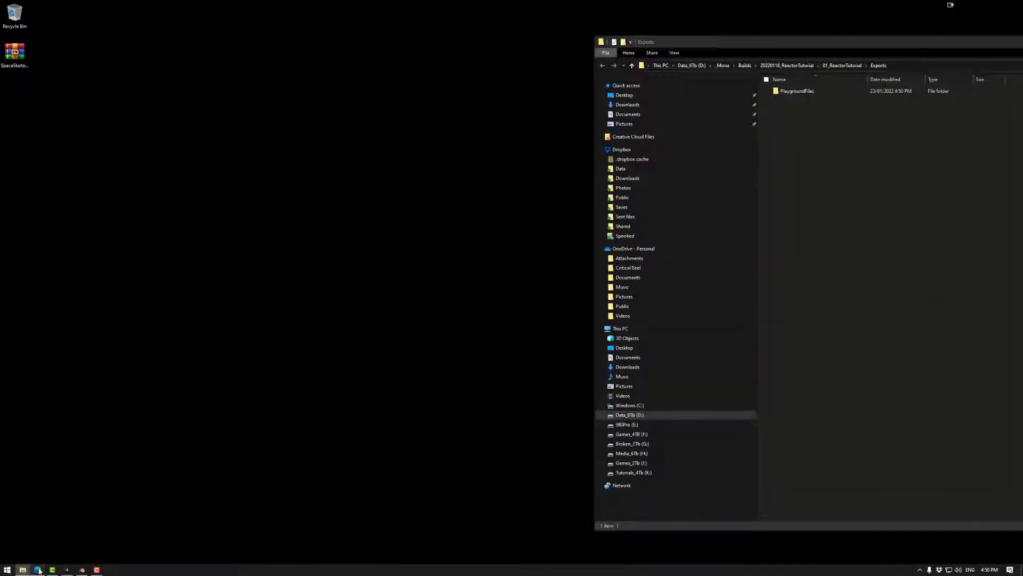
drag(796, 91, 448, 301)
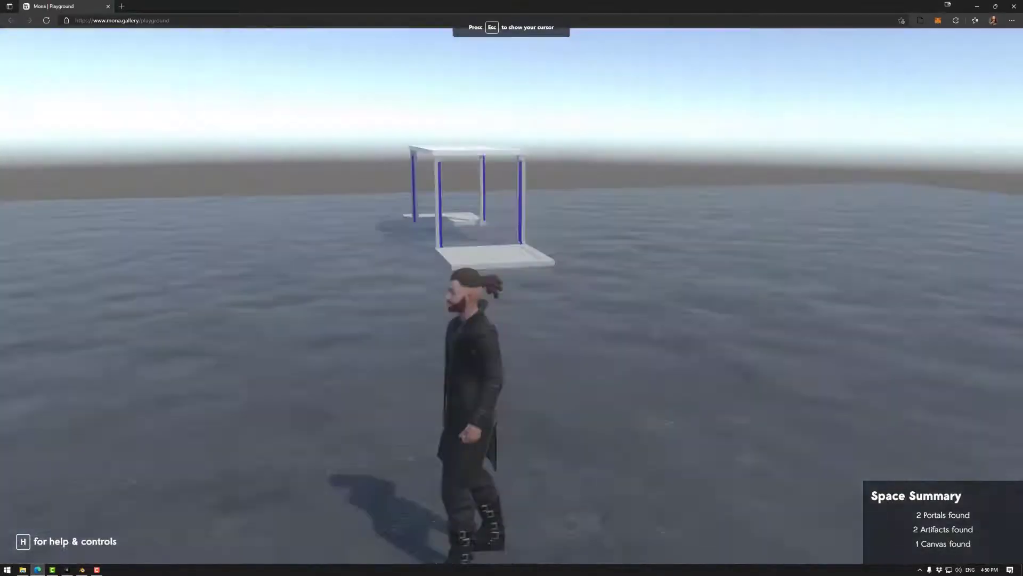
key(w)
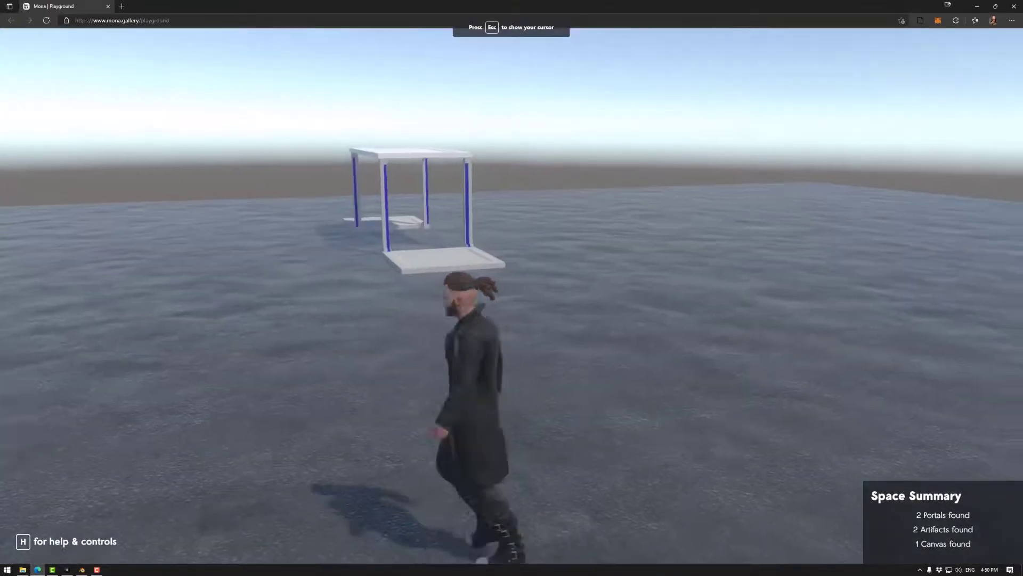
key(w)
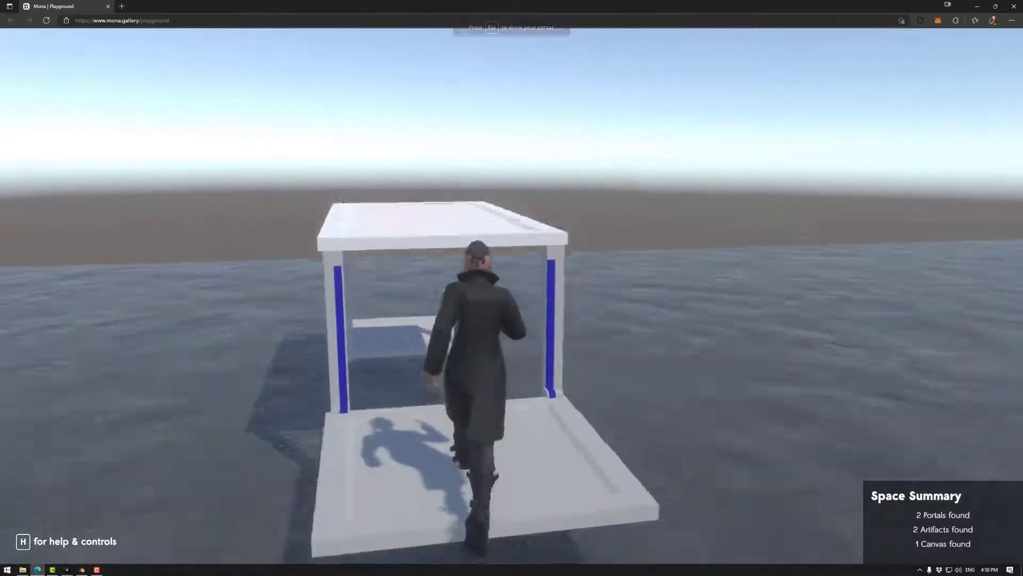
key(s)
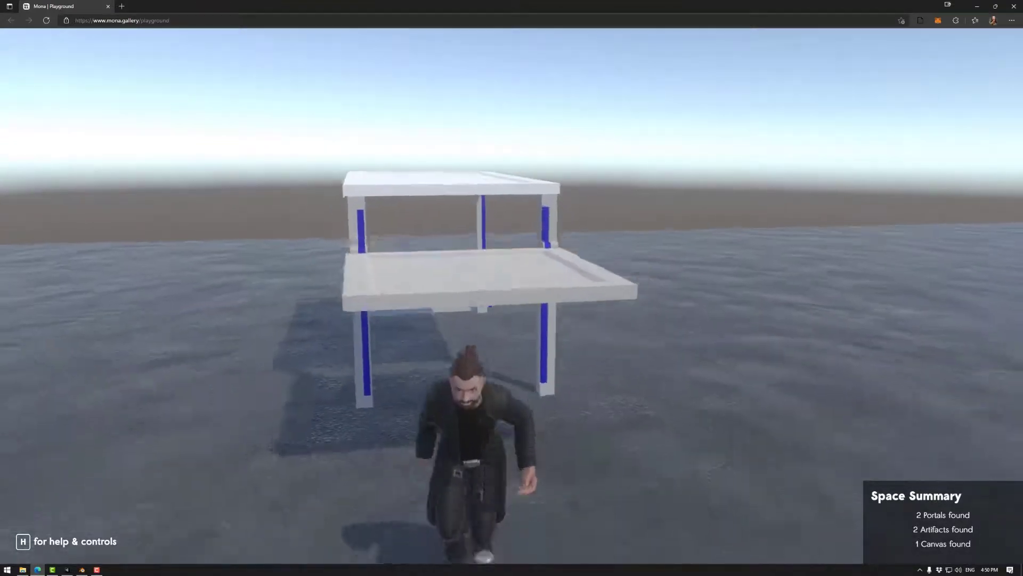
key(w)
key(space)
key(s)
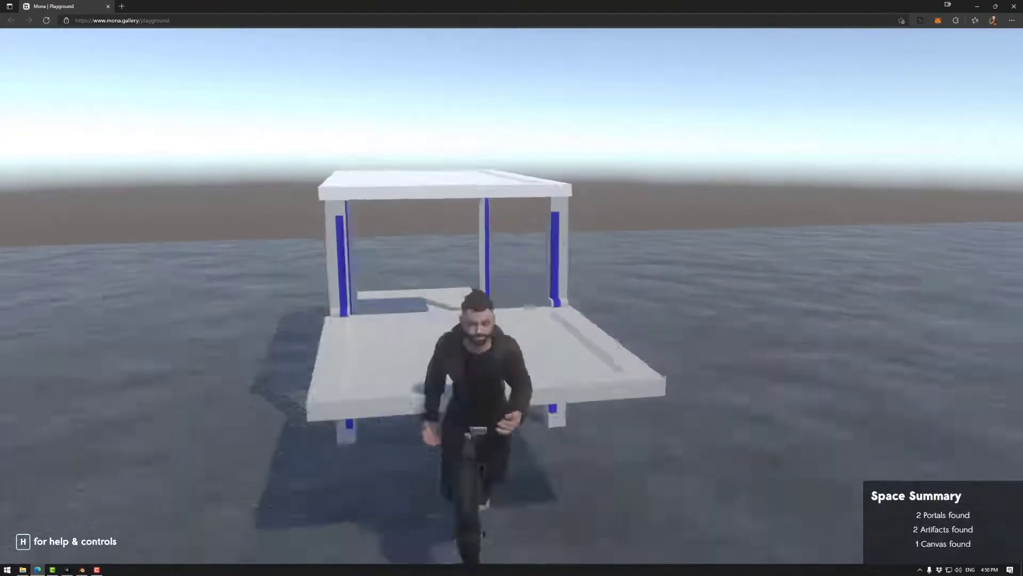
key(Escape)
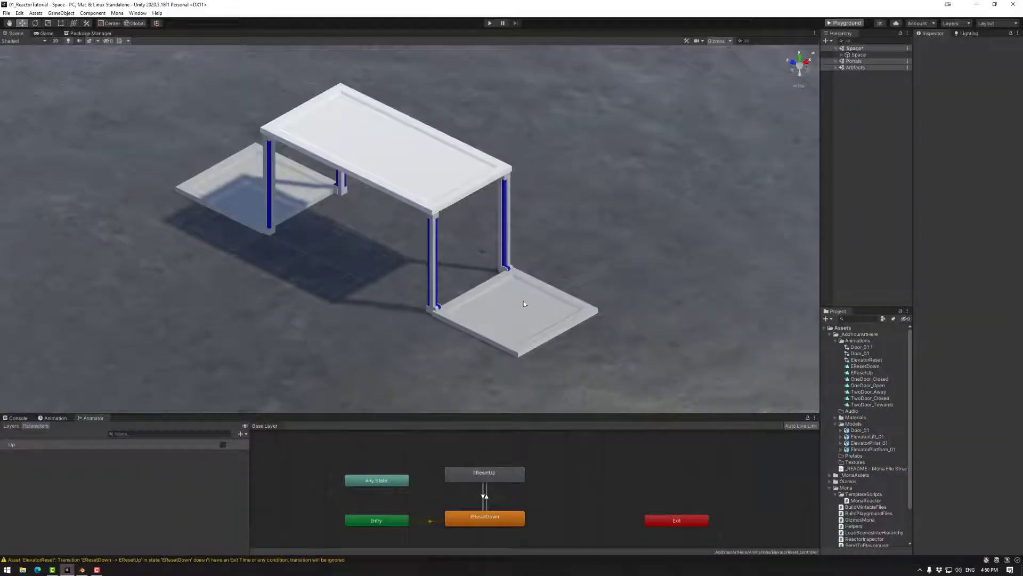
Add a Box Collider to the ElevatorReset lift platform
click(524, 303)
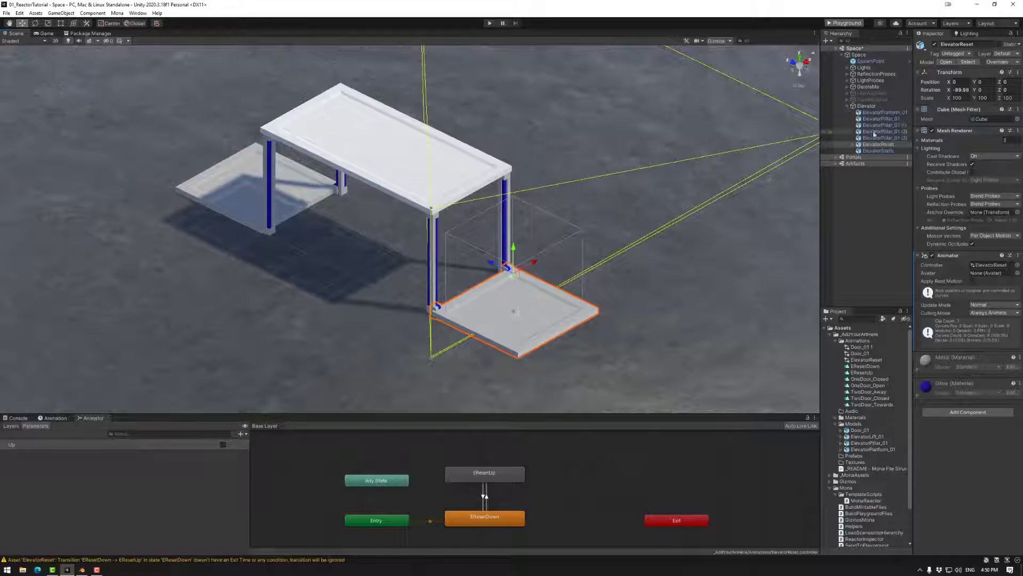
click(955, 413)
click(948, 441)
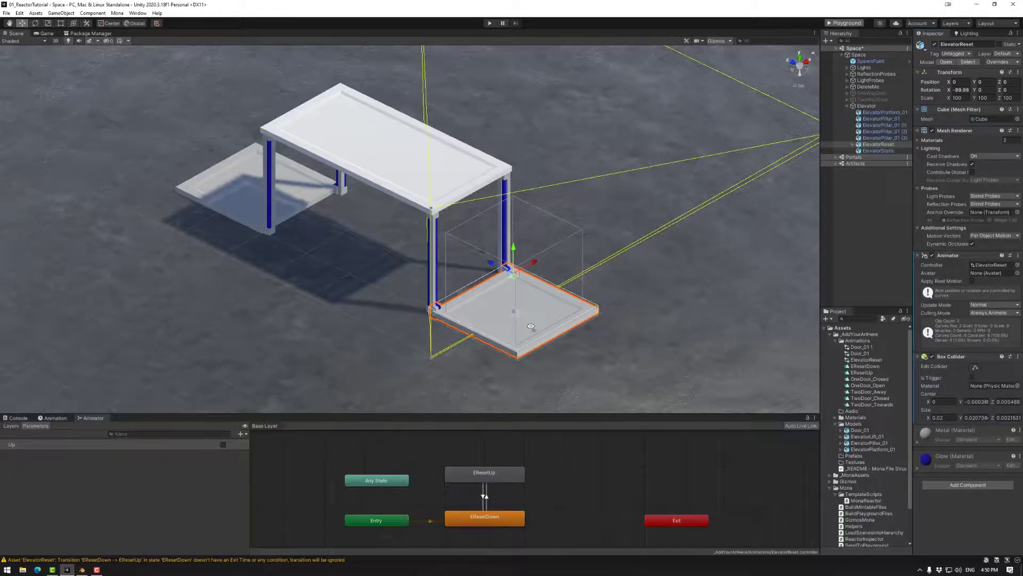
Lower the upper face of ElevatorReset's box collider to the platform's floor, reducing its Z size to about 0.0015
alt+drag(526, 327, 586, 270)
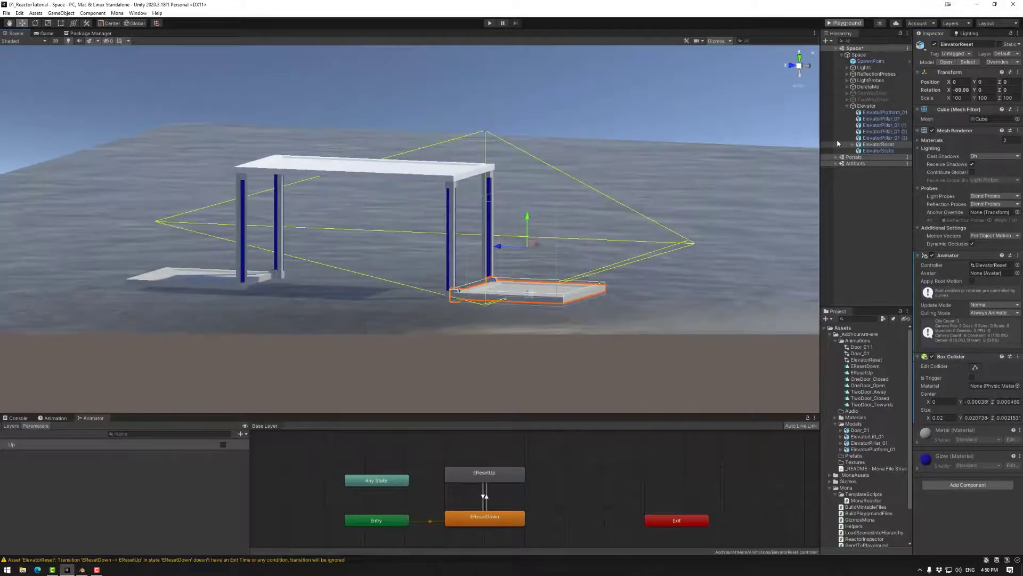
click(974, 367)
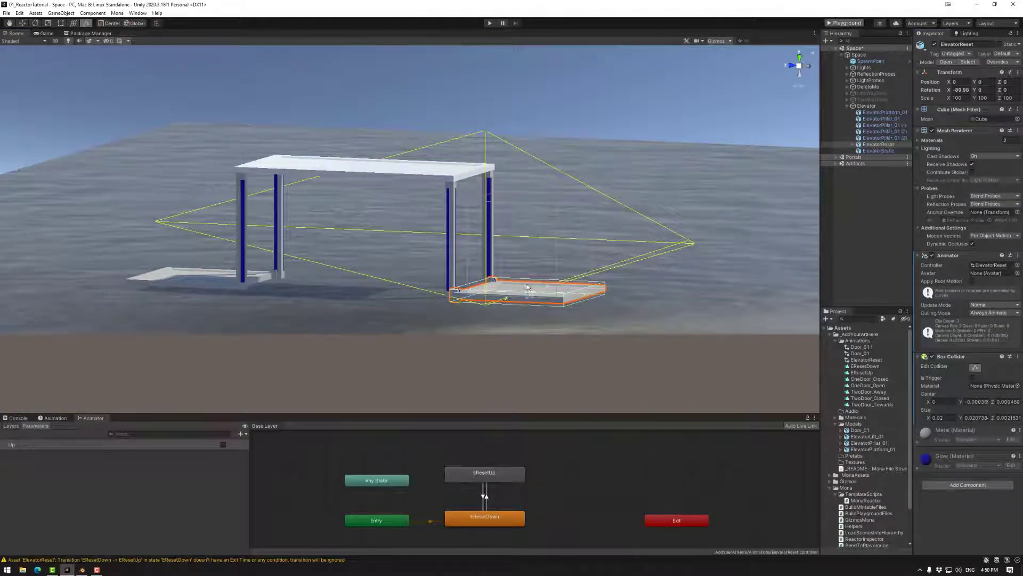
drag(528, 288, 529, 292)
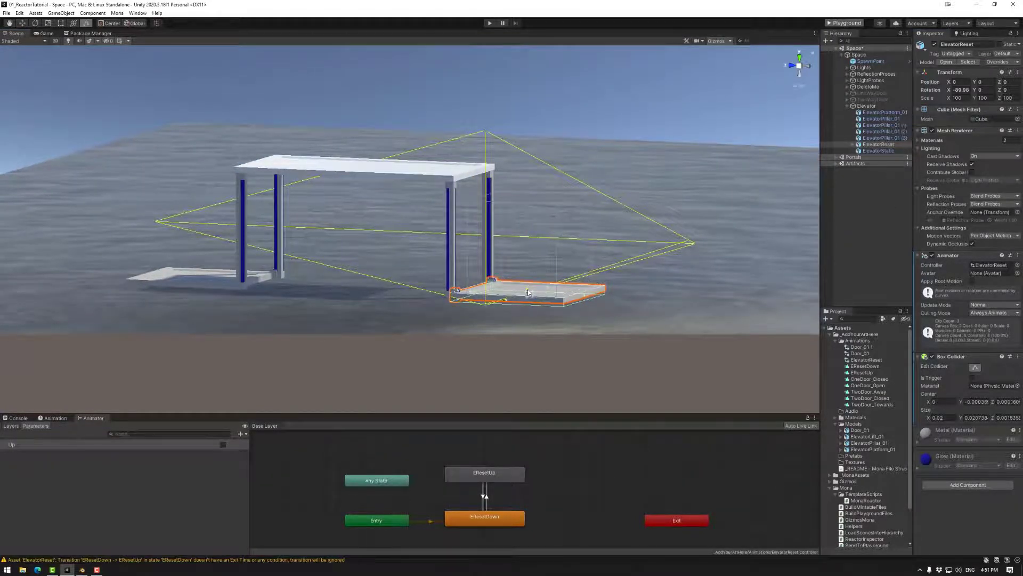
alt+drag(629, 297, 511, 243)
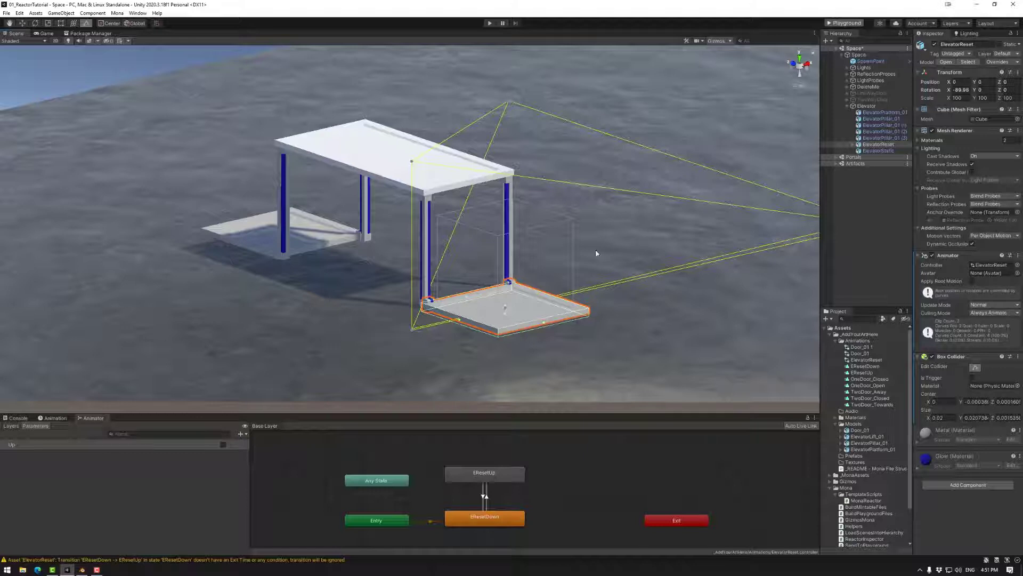
Relaunch the space in the Mona Playground and ride the avatar up on the lift platform
click(845, 22)
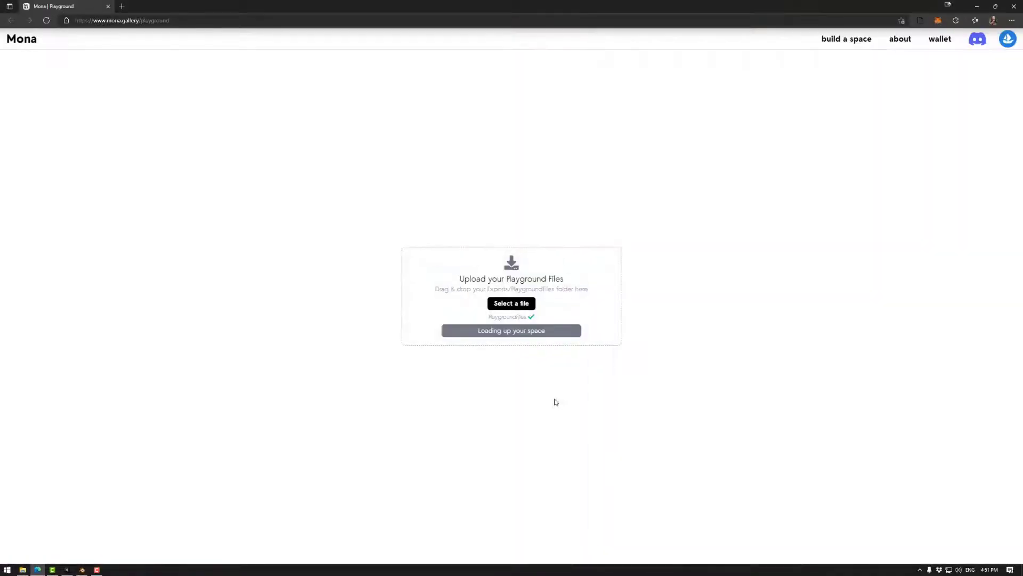
click(540, 404)
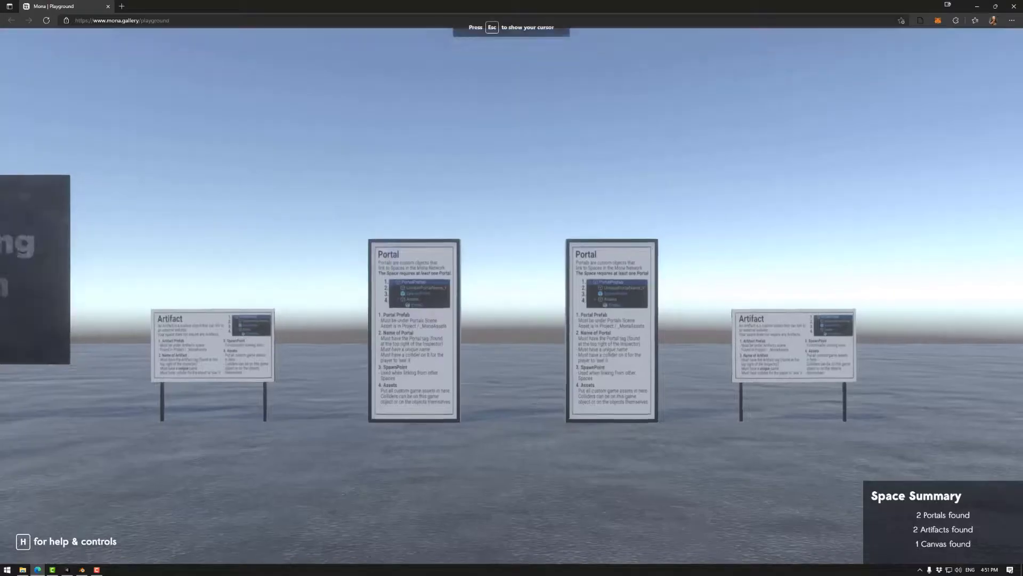
key(w)
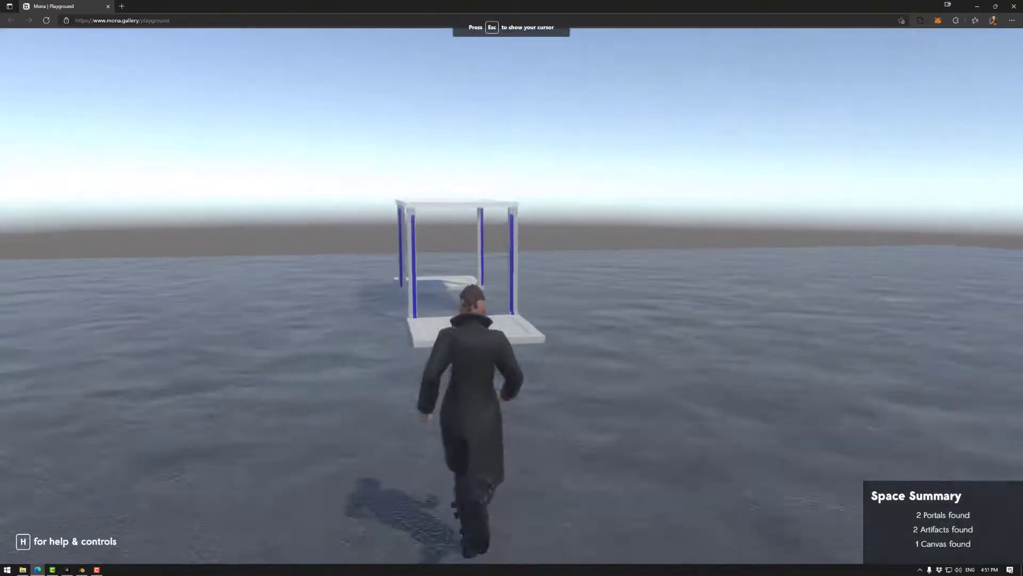
key(w)
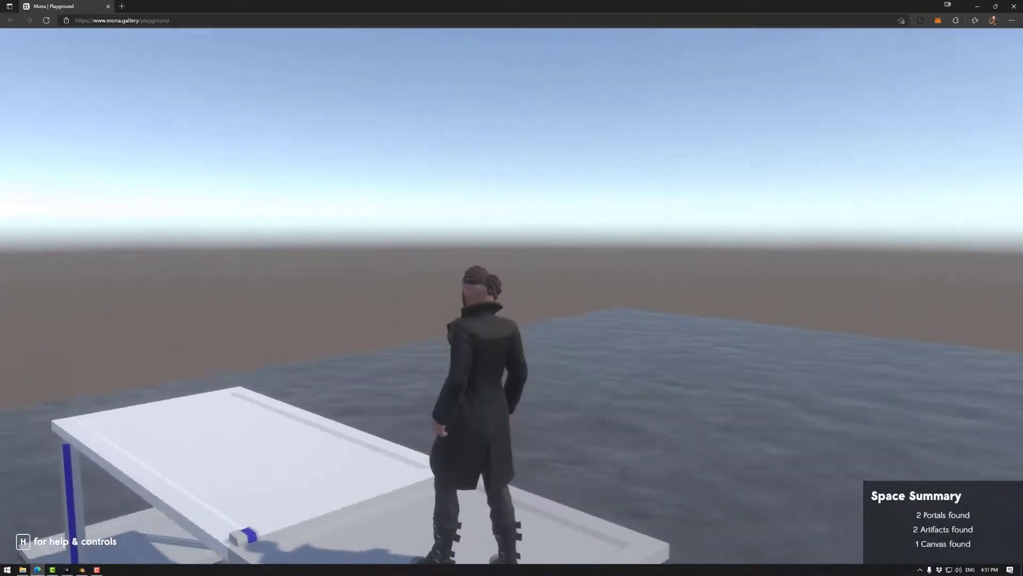
Move the avatar between the raised lift and the upper platform, jumping to test both surfaces
key(w)
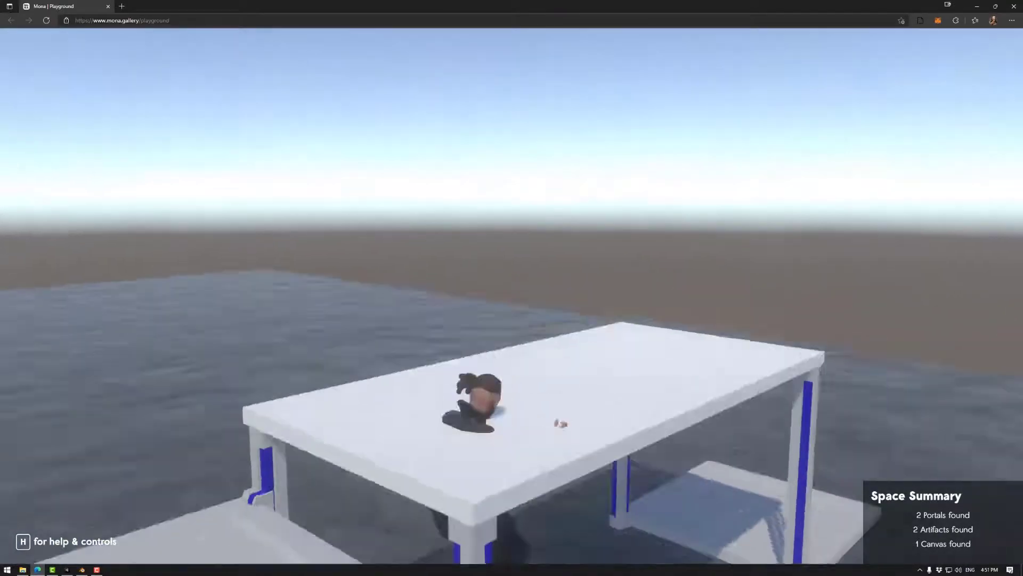
key(a)
key(space)
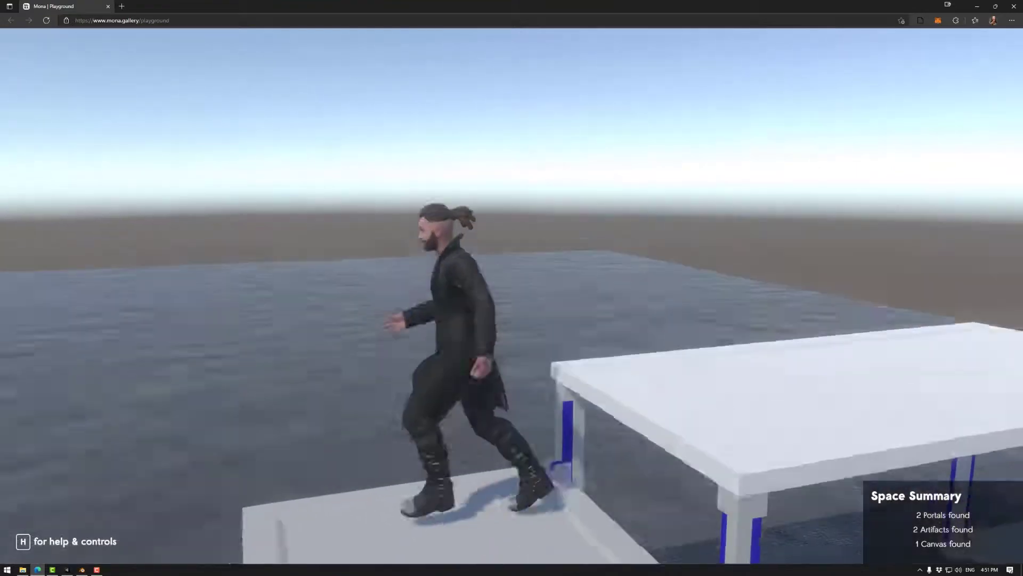
key(d)
key(a)
key(space)
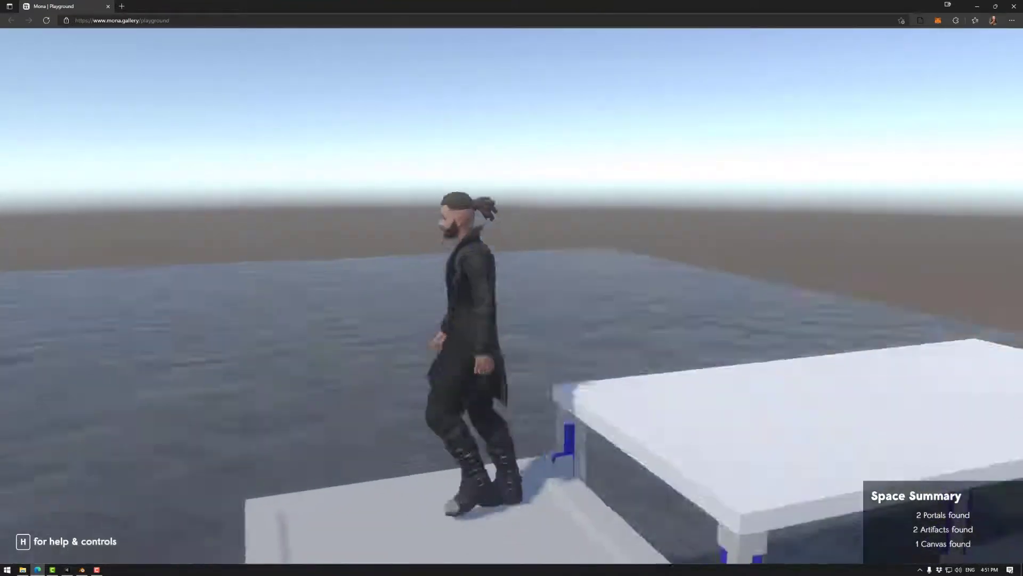
Run and jump the avatar across the raised lift, and close the Playground to return to the Unity scene
key(d)
key(a)
key(space)
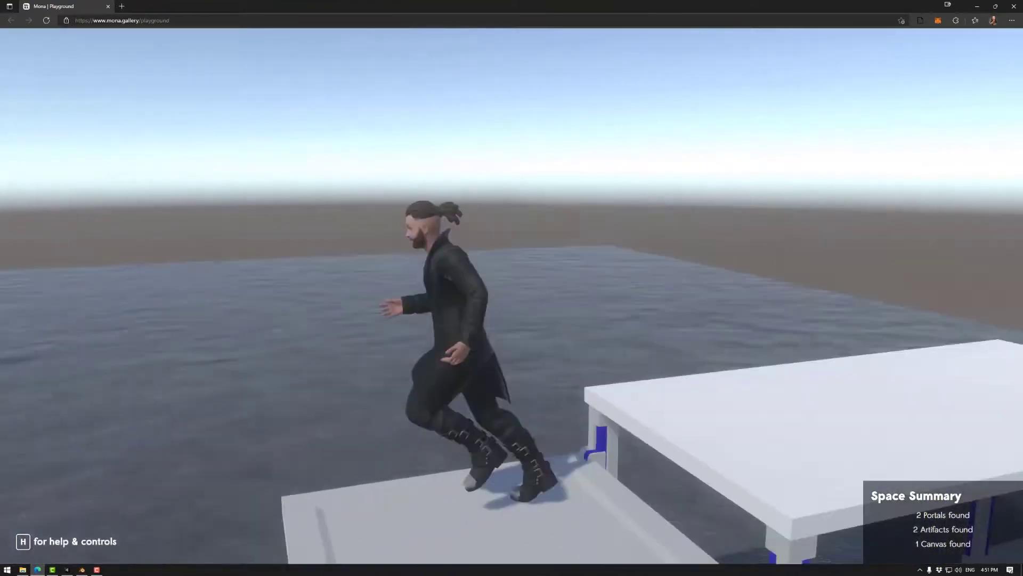
key(d)
key(Escape)
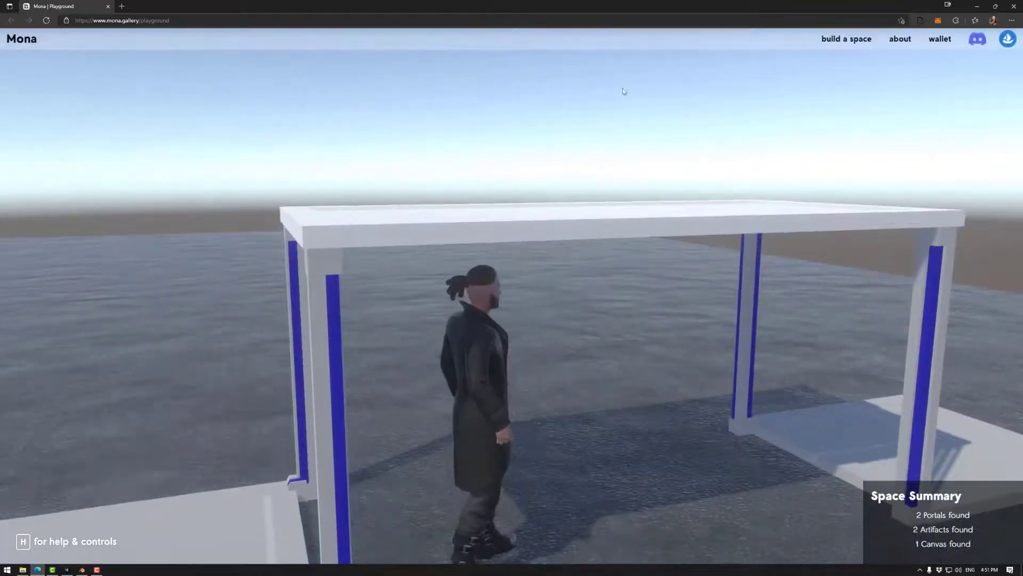
click(1011, 7)
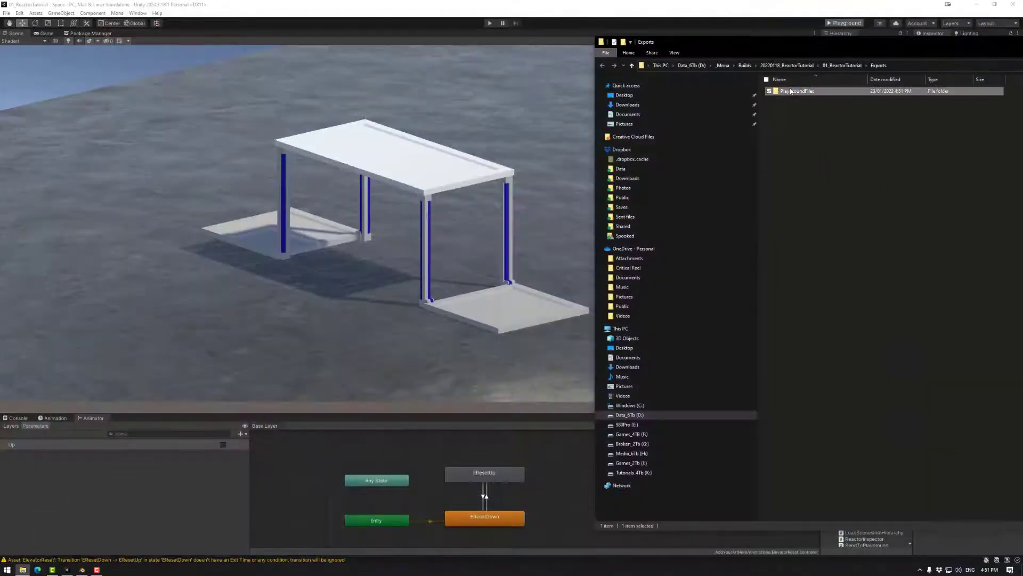
click(455, 297)
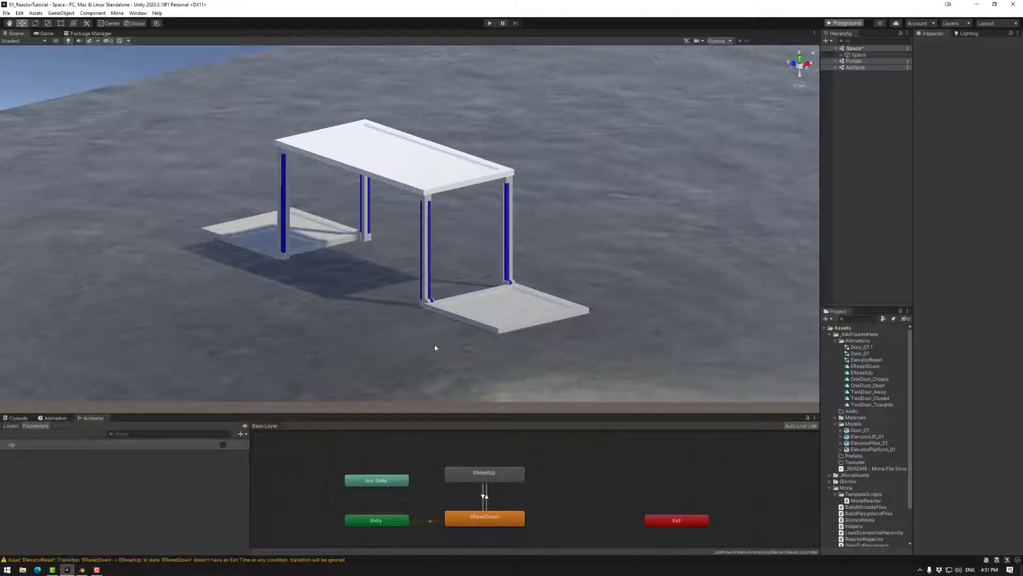
Expand the Elevator group under Space and add a Box Collider to ElevatorPlatform_01
alt+drag(420, 322, 453, 357)
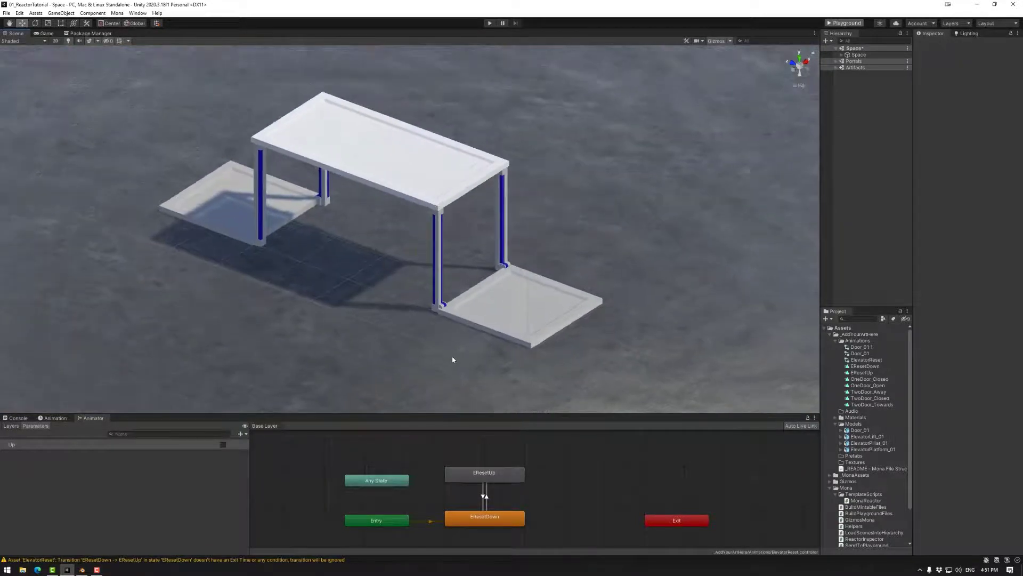
click(843, 55)
click(847, 106)
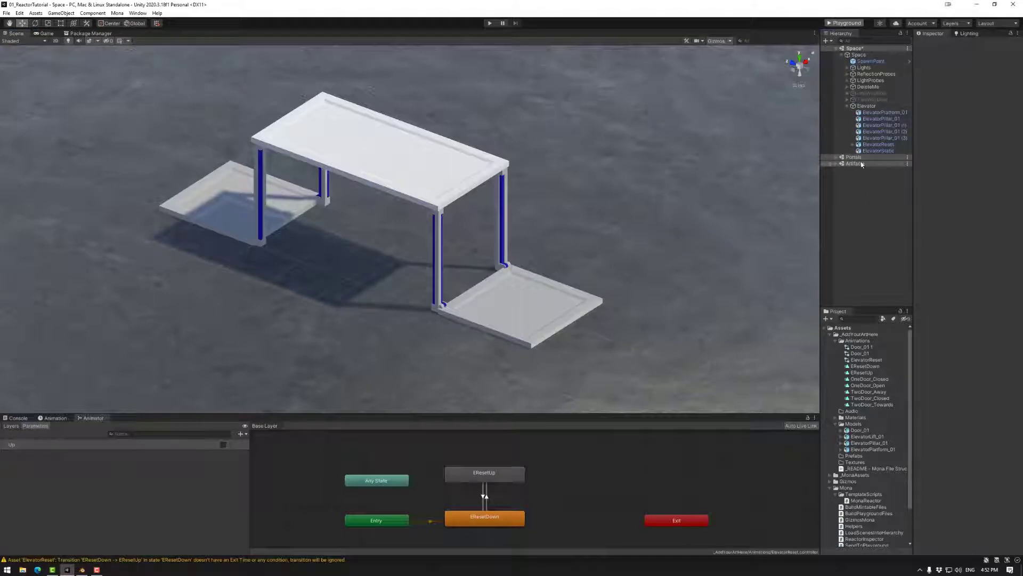
click(867, 144)
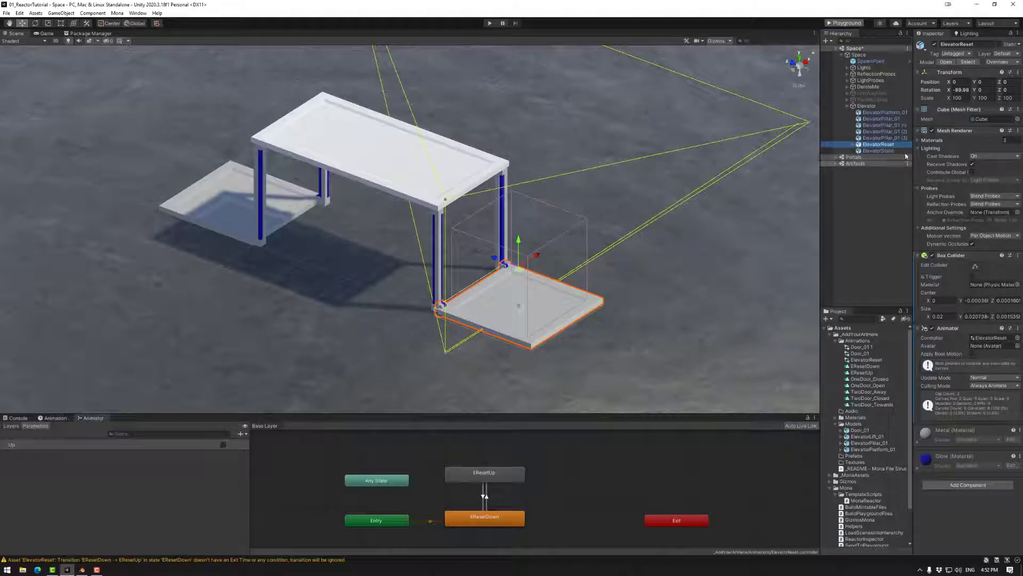
click(886, 119)
click(885, 113)
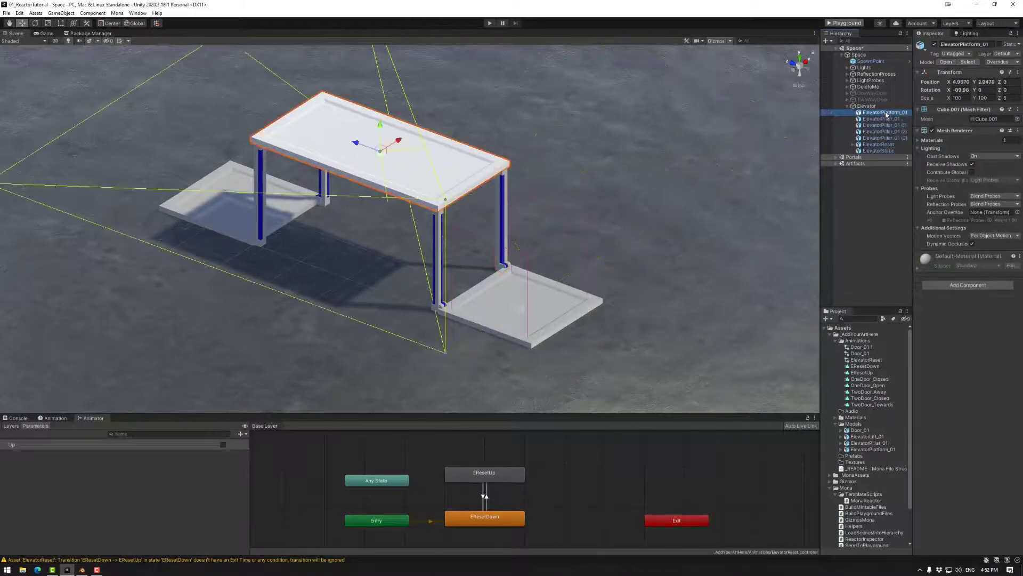
click(959, 285)
text(box)
click(954, 314)
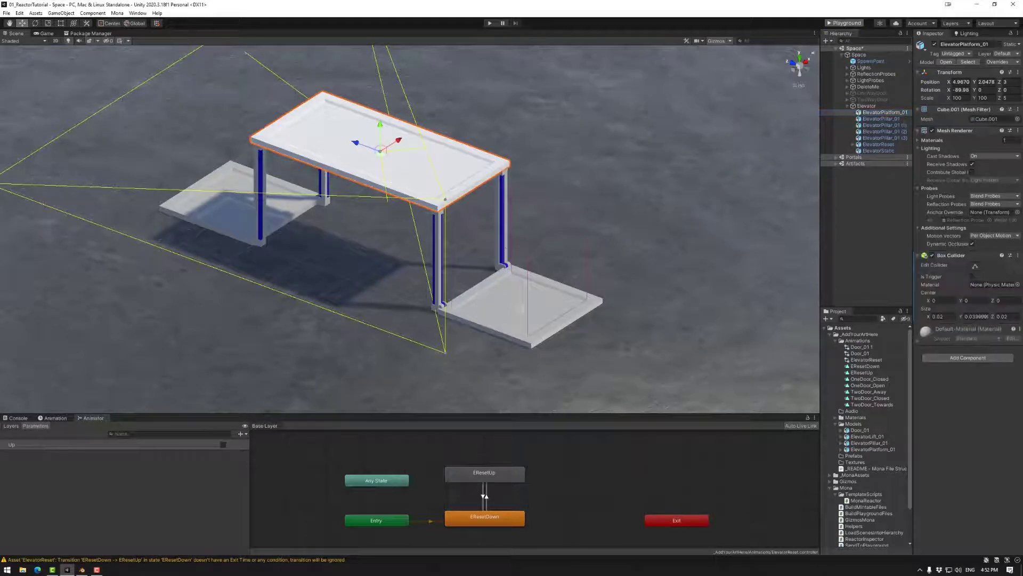
Add a Box Collider to the ElevatorStatic lift platform on the opposite side of the elevator structure
alt+drag(498, 206, 577, 341)
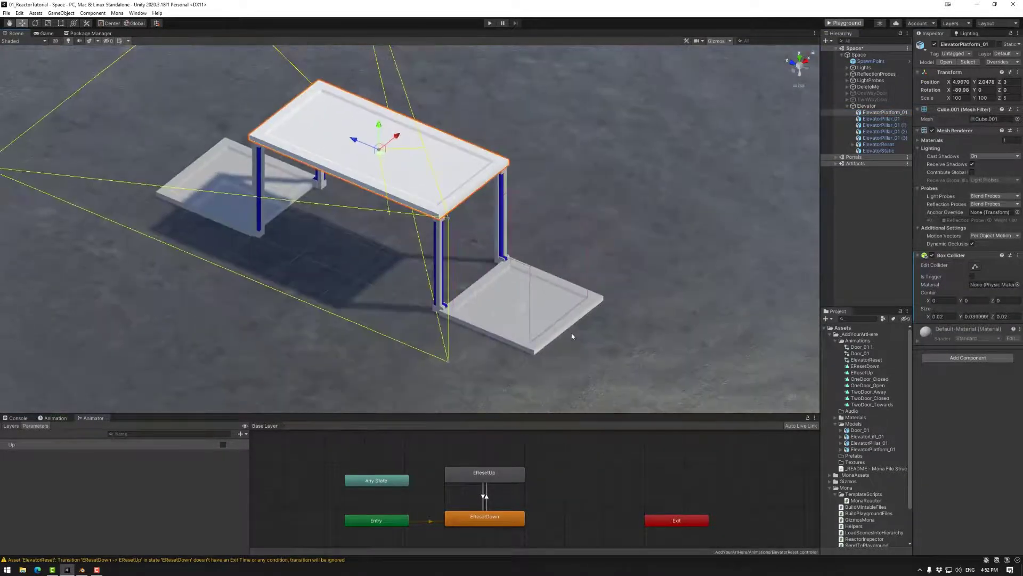
click(554, 314)
click(853, 145)
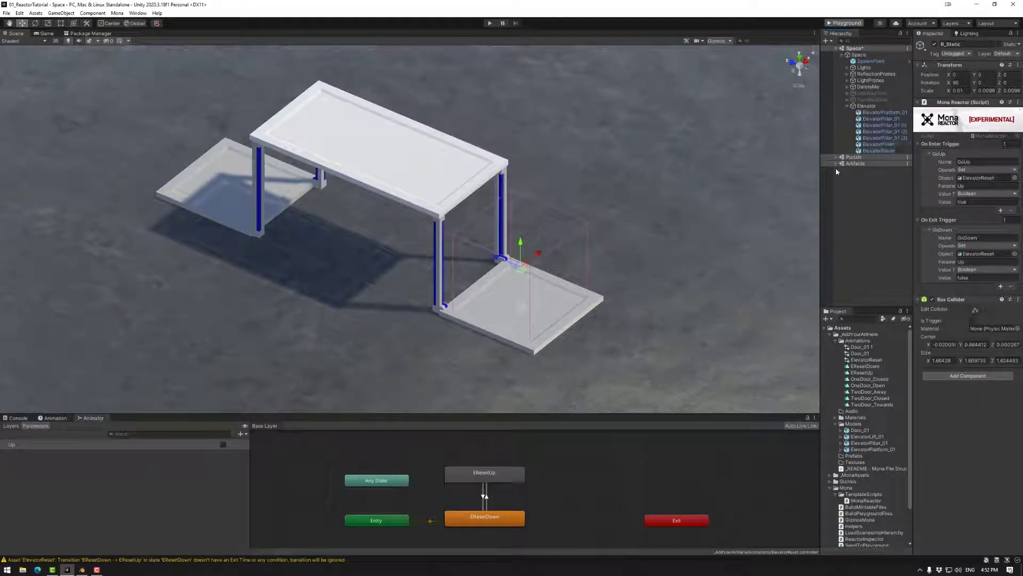
click(869, 151)
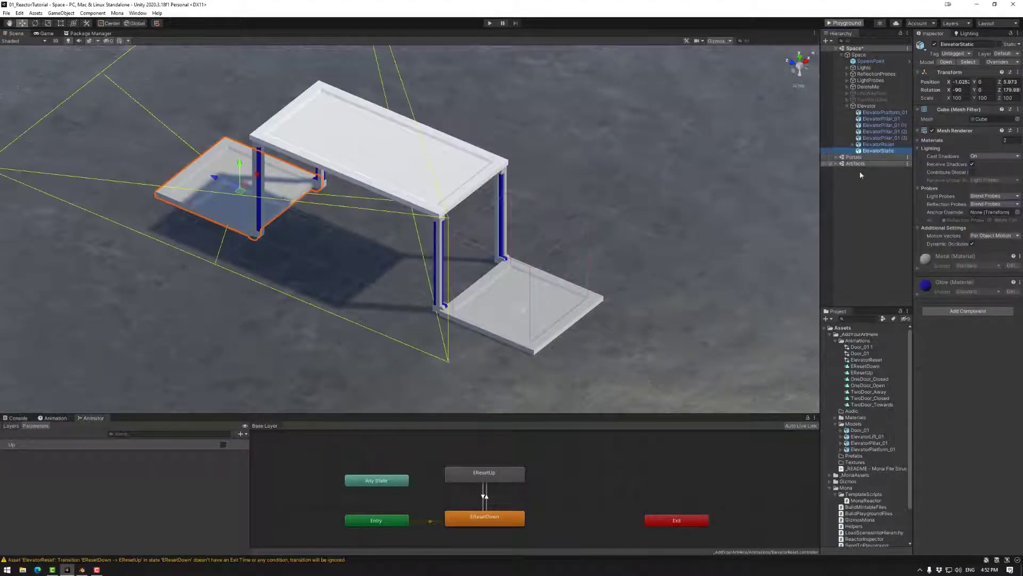
alt+drag(436, 256, 616, 263)
middle_drag(616, 263, 645, 273)
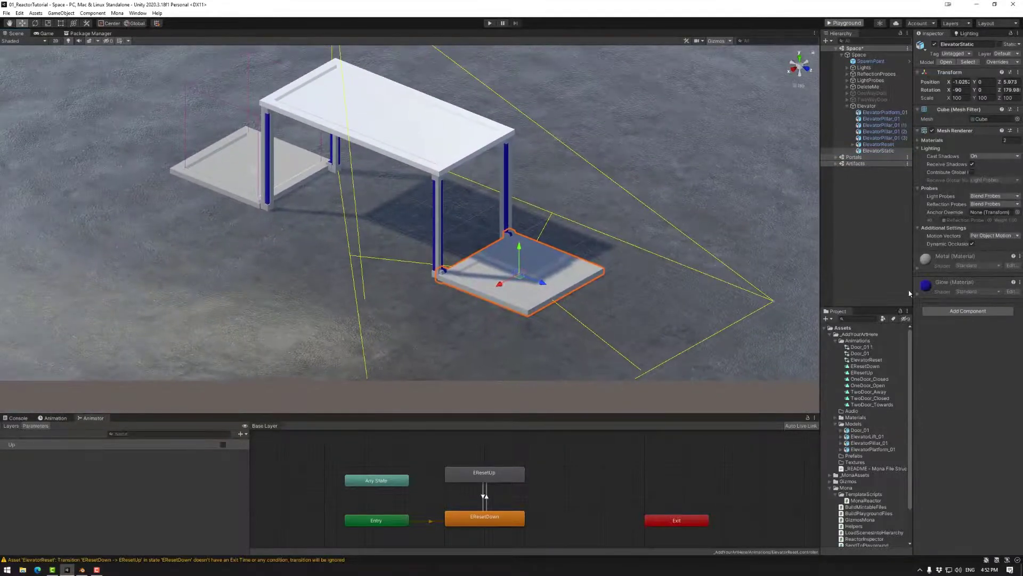
click(968, 311)
click(955, 343)
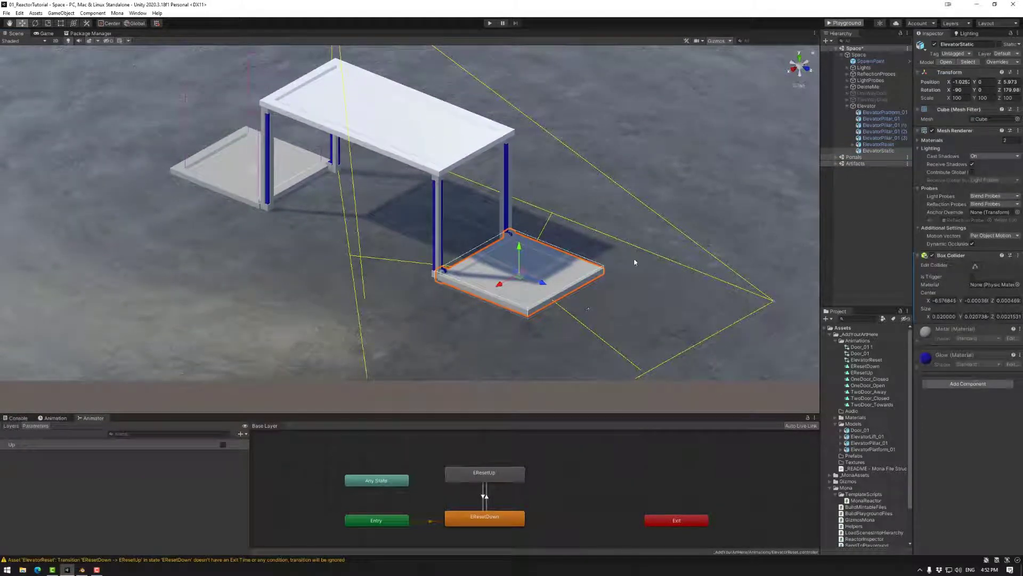
Lower the upper face of ElevatorStatic's box collider to the platform's floor, reducing its Z size to about 0.0014
click(975, 266)
alt+drag(538, 285, 609, 249)
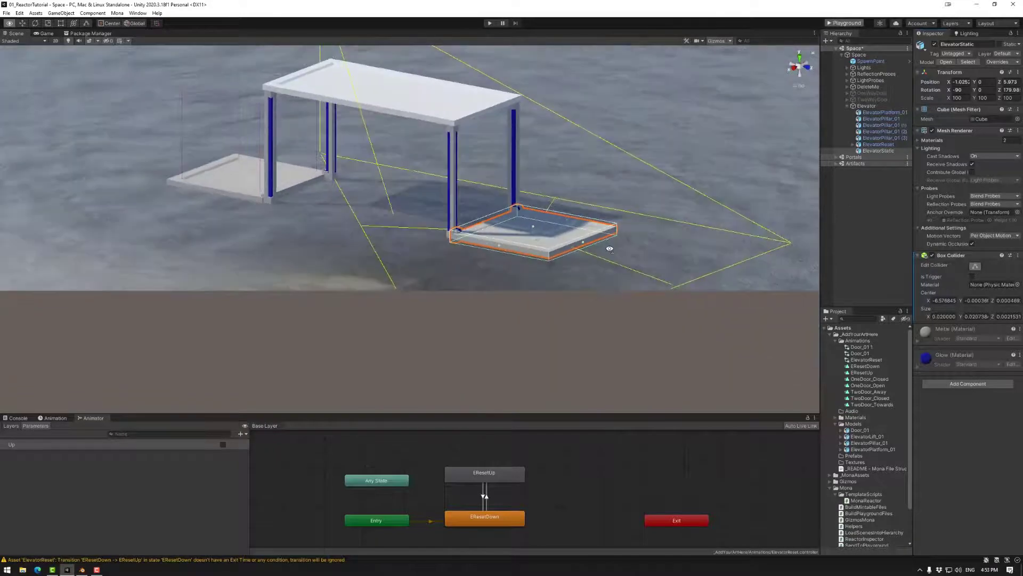
drag(533, 226, 535, 231)
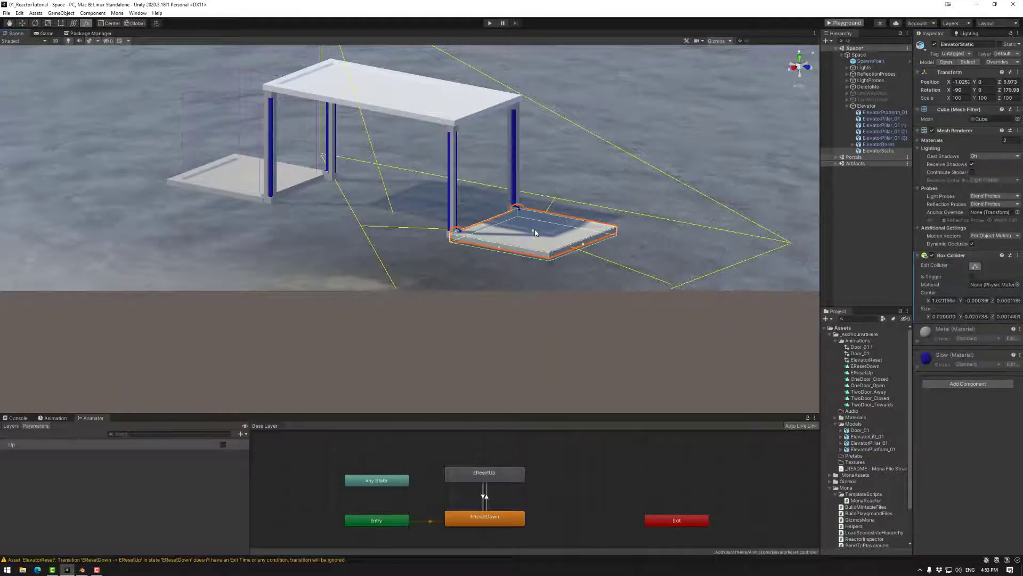
alt+drag(644, 214, 602, 233)
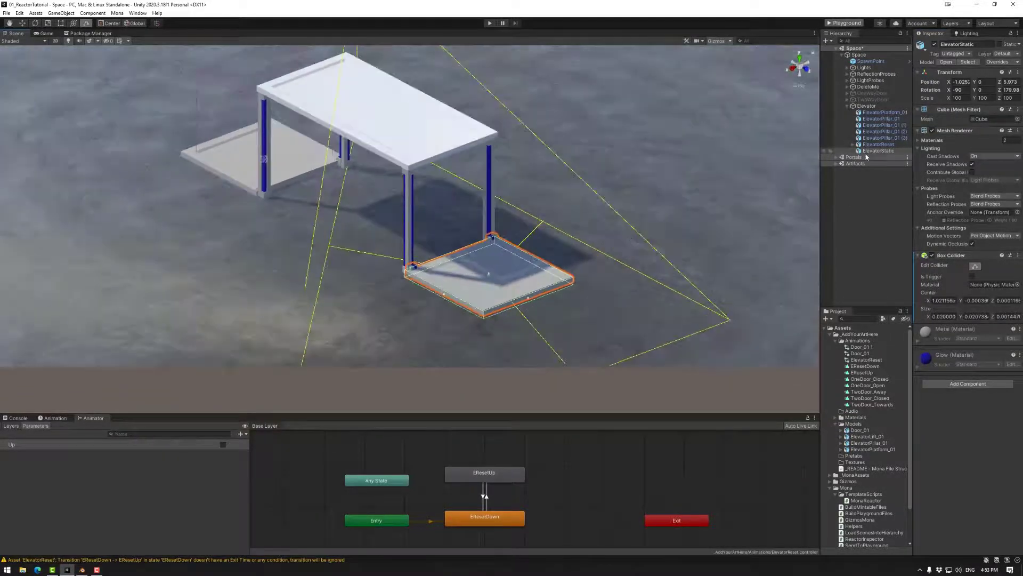
Create an animation clip named EStaticDown for ElevatorStatic in the Animations folder
click(59, 418)
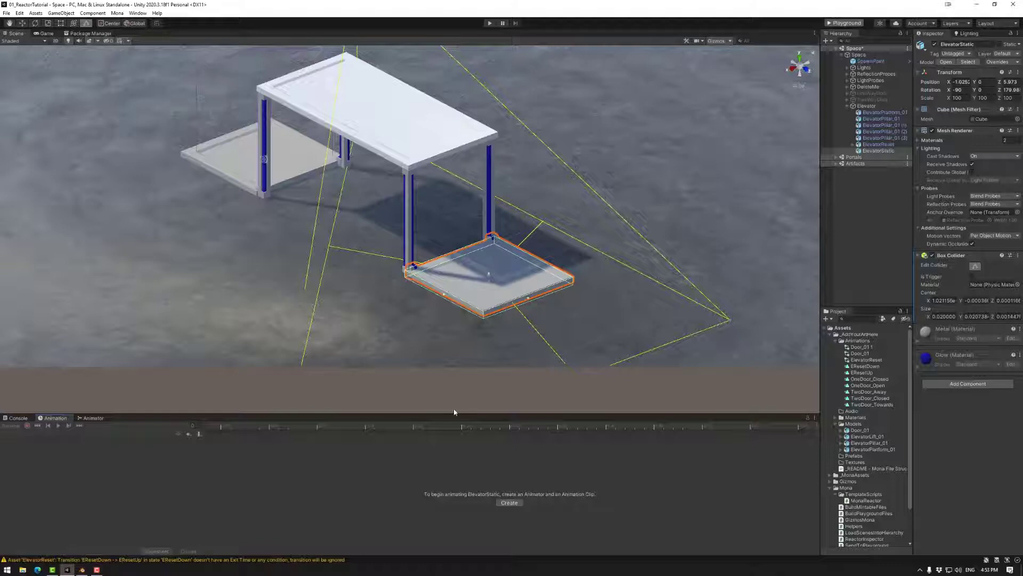
click(510, 503)
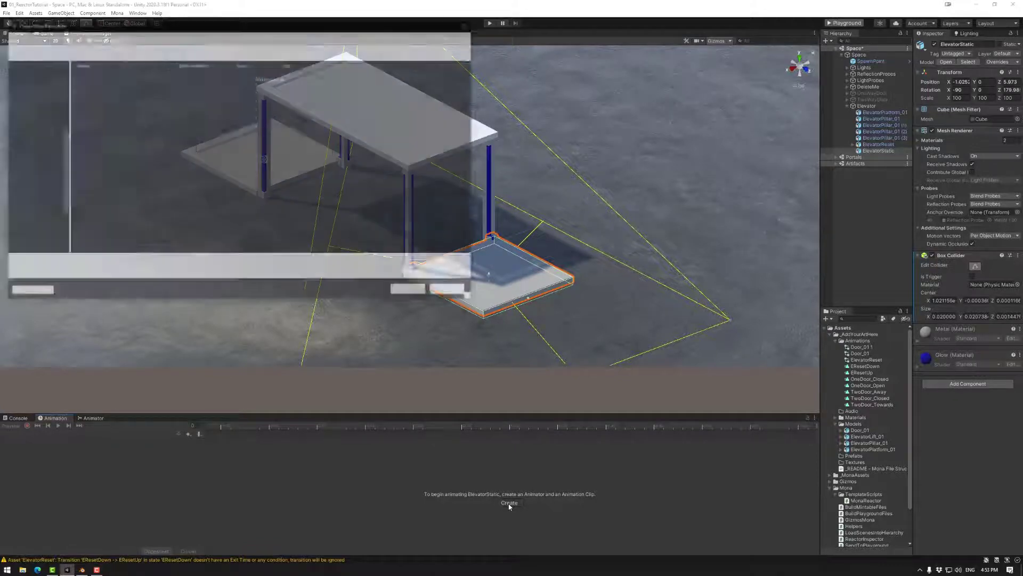
click(99, 76)
drag(58, 263, 71, 264)
text(Static)
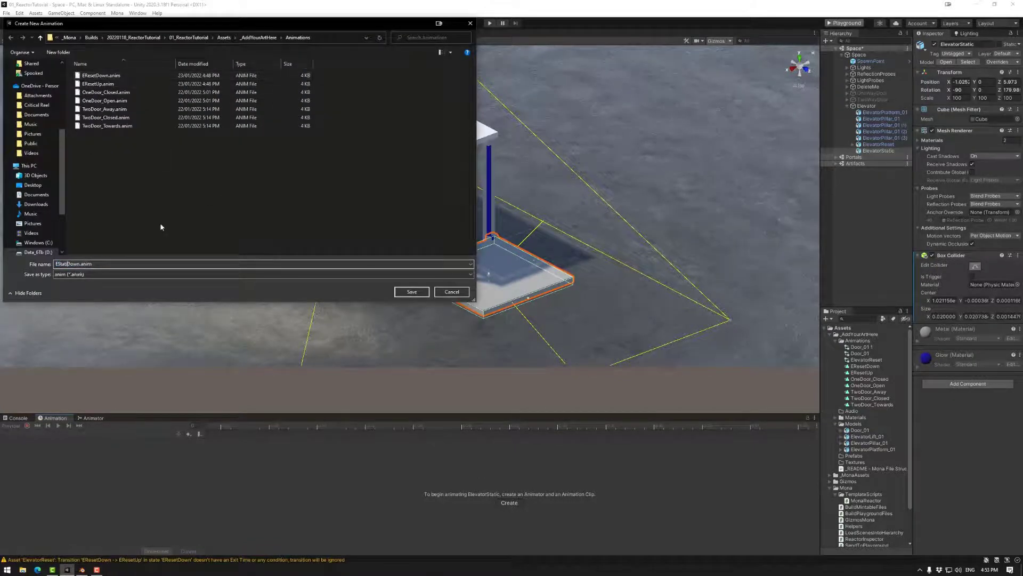
click(411, 292)
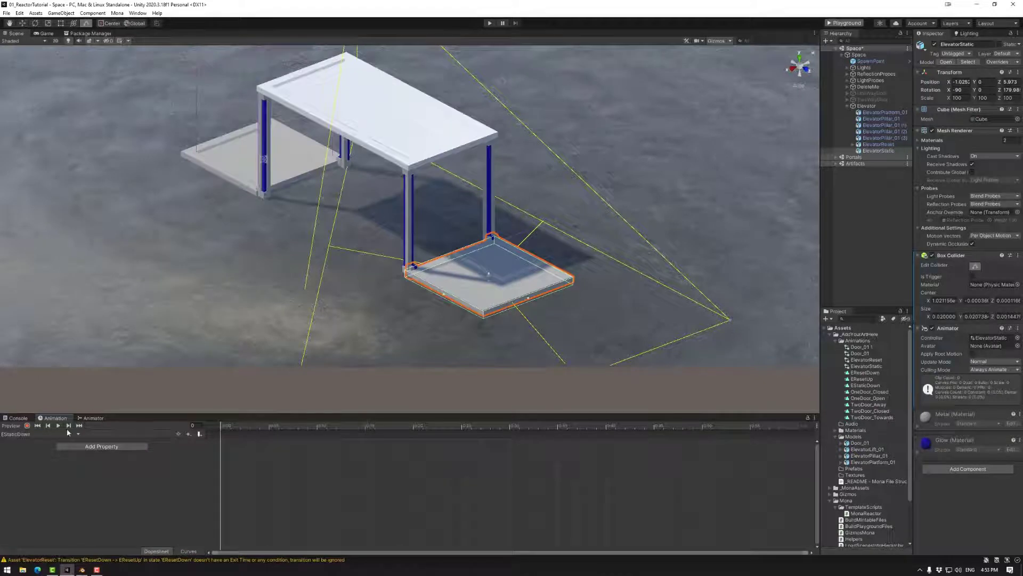
Record a first-frame position keyframe in EStaticDown with ElevatorStatic in its lowered position at Y 0
click(27, 425)
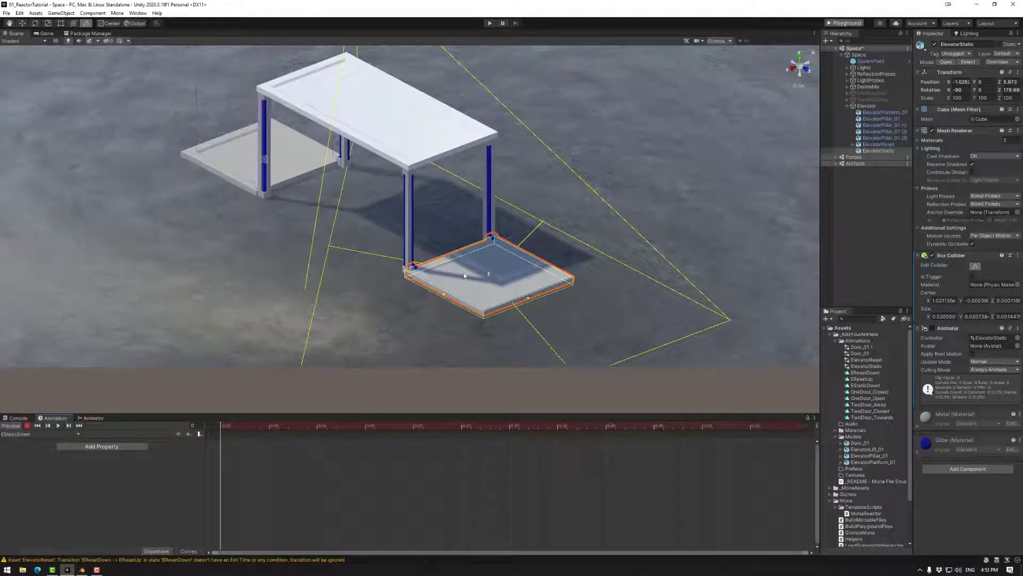
click(22, 22)
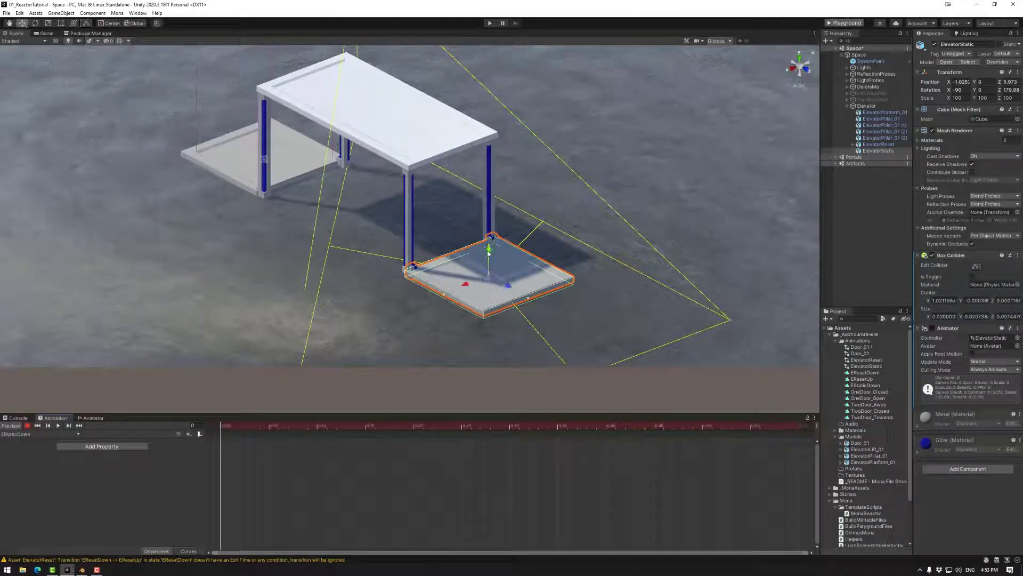
drag(490, 242, 489, 243)
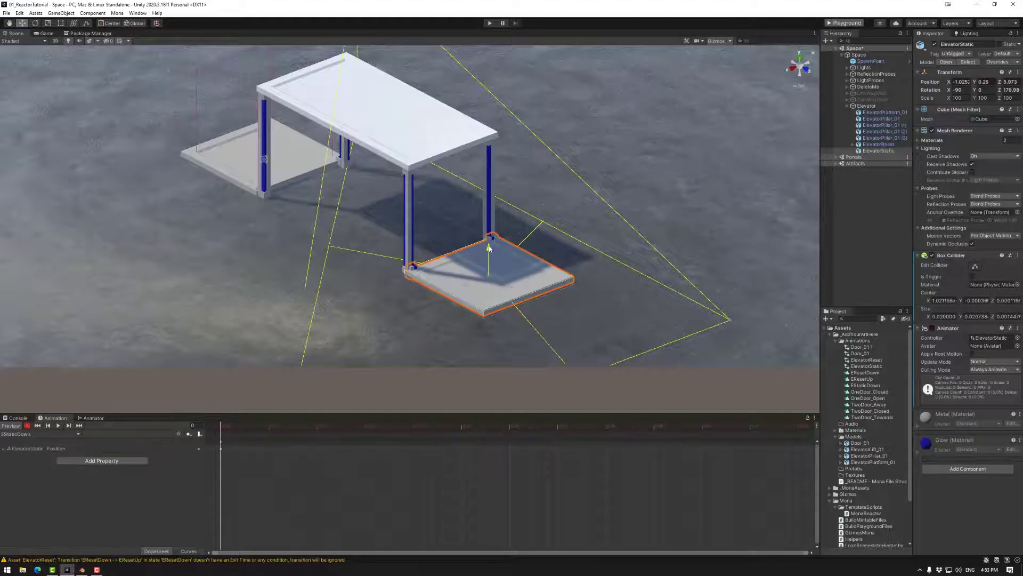
Create a second animation clip for ElevatorStatic and save it as EStaticUp
click(43, 433)
click(50, 450)
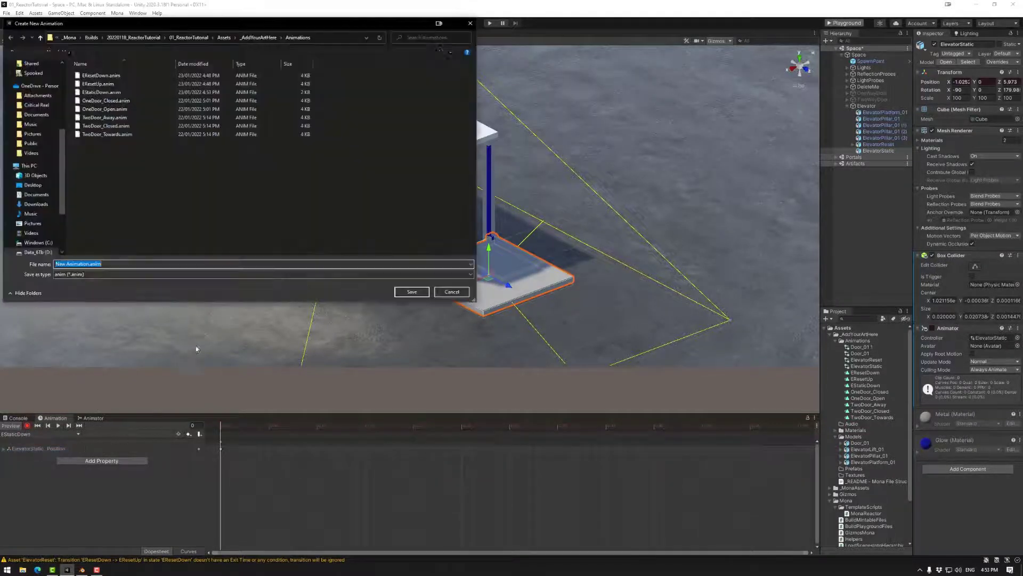
text(EStaticUp)
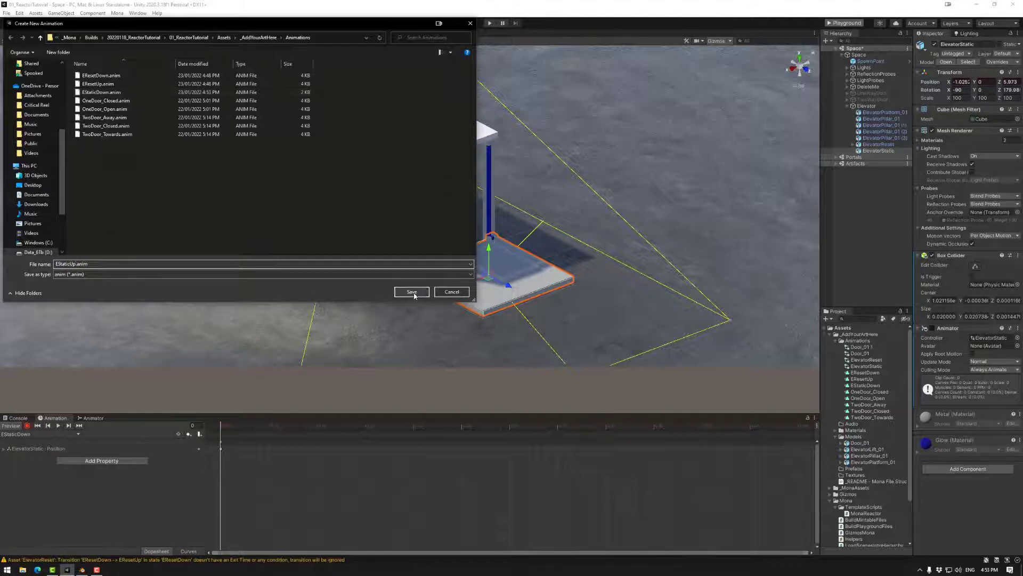
click(412, 291)
Record a first-frame keyframe in EStaticUp with ElevatorStatic raised to Y 2, level with the upper platform, and stop recording
click(27, 425)
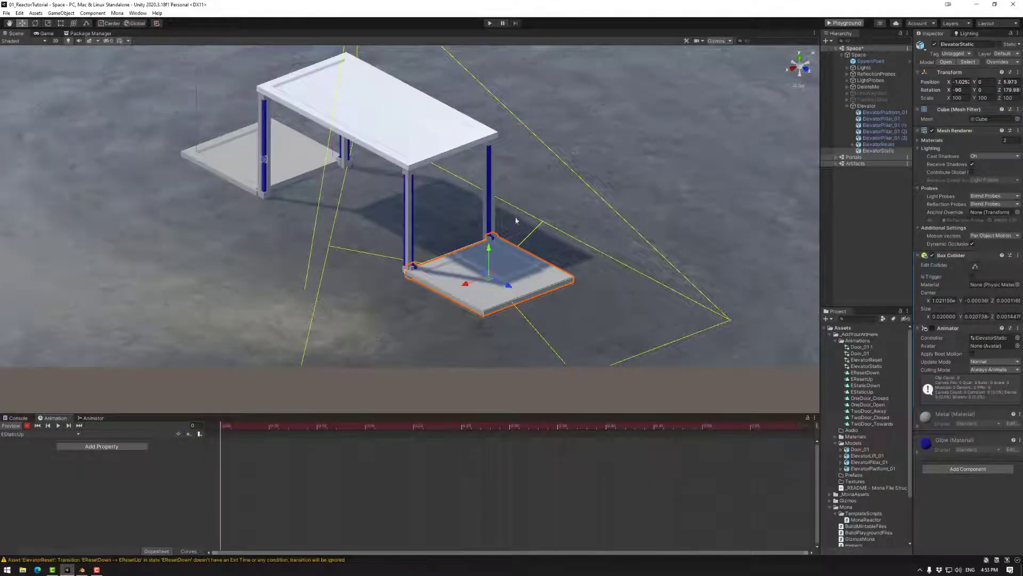
drag(489, 250, 497, 142)
right_drag(399, 249, 292, 363)
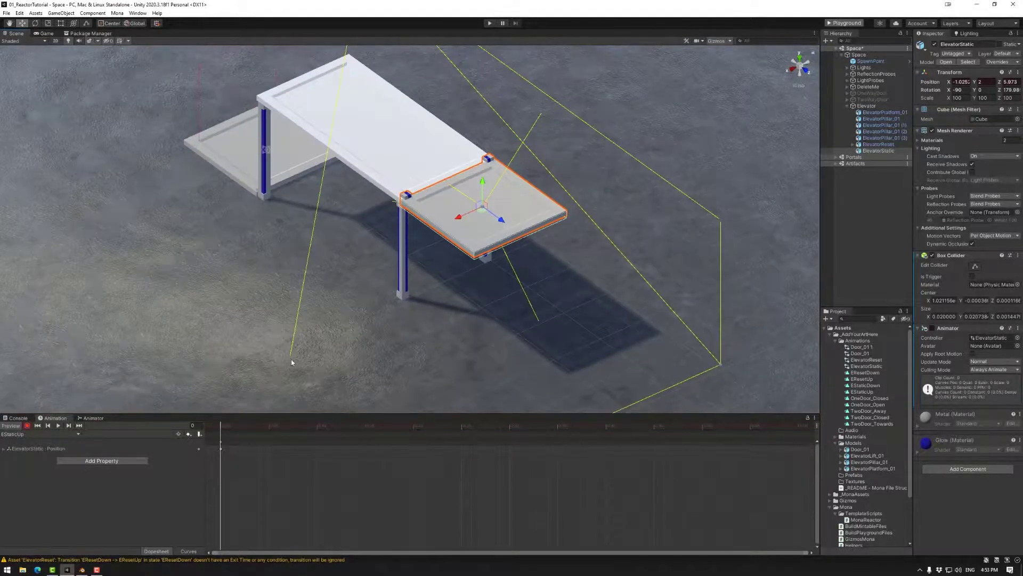
click(28, 426)
Create an empty child object under ElevatorStatic and name it R_Static
click(880, 152)
right_click(879, 152)
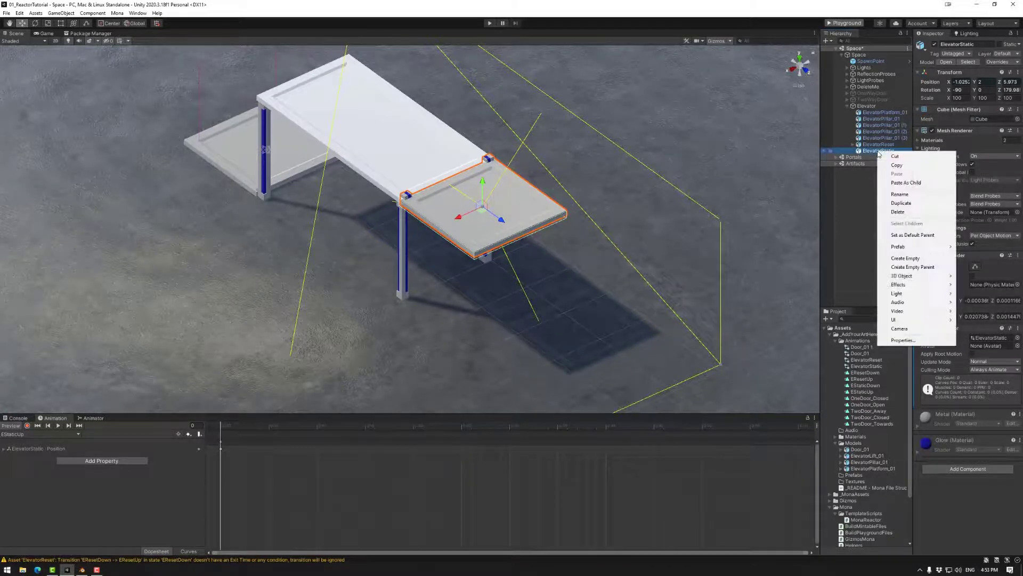
click(908, 259)
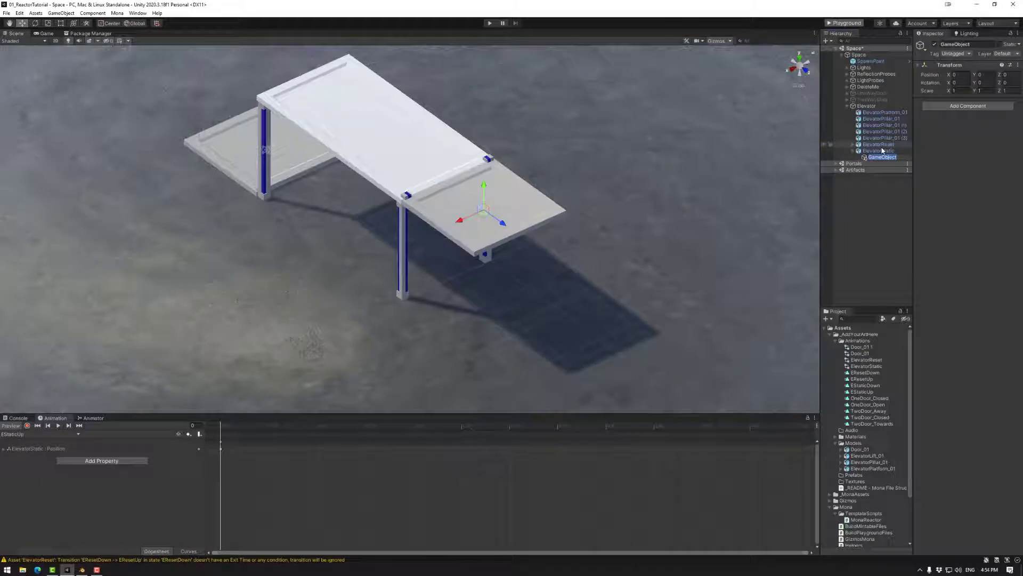
text(R_Static)
key(Return)
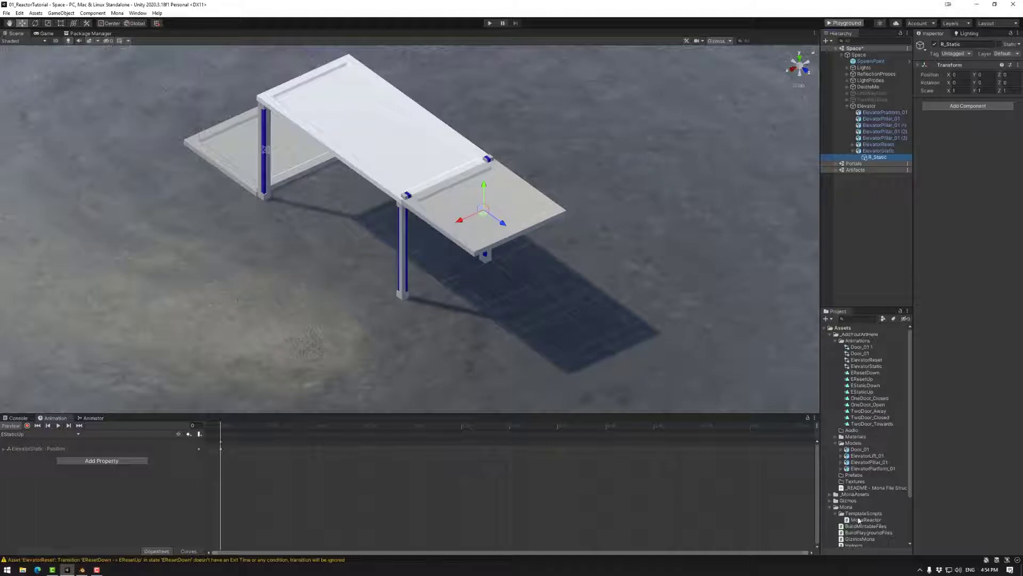
Attach the MonaReactor script to R_Static and add an On Enter Trigger event named Switch with the Invert operation
drag(858, 521, 952, 247)
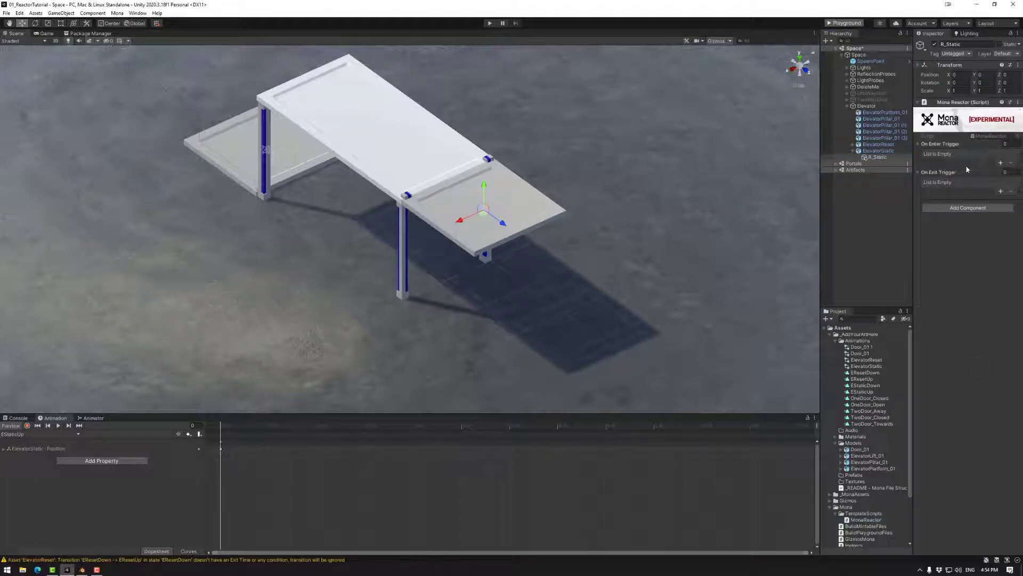
click(1000, 163)
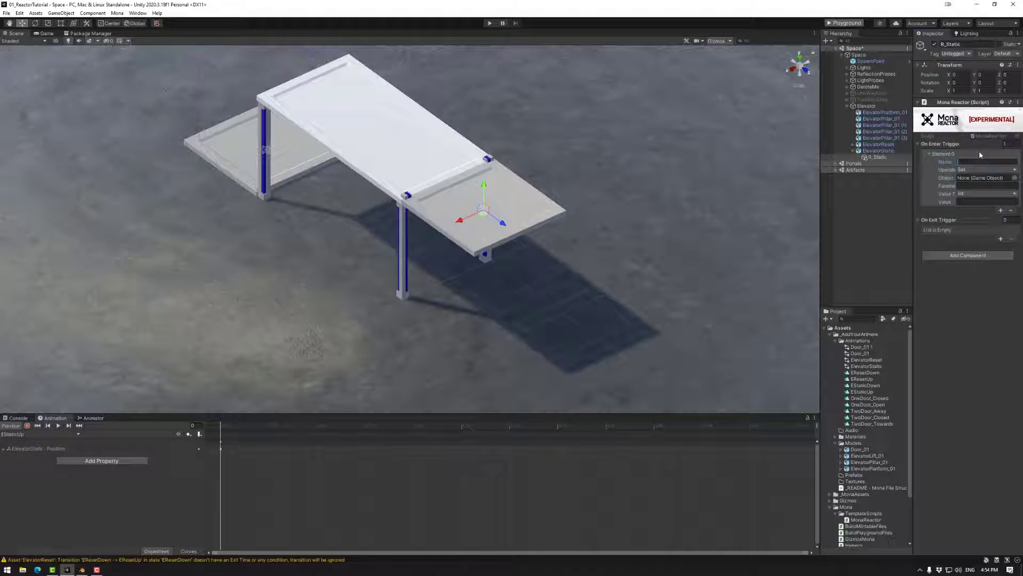
text(Switch)
click(971, 170)
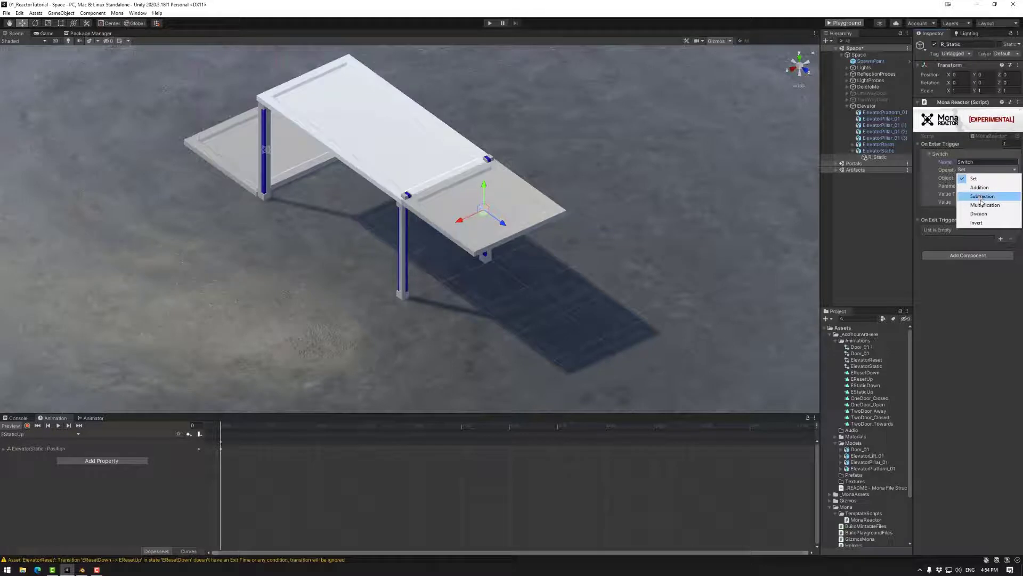
click(977, 224)
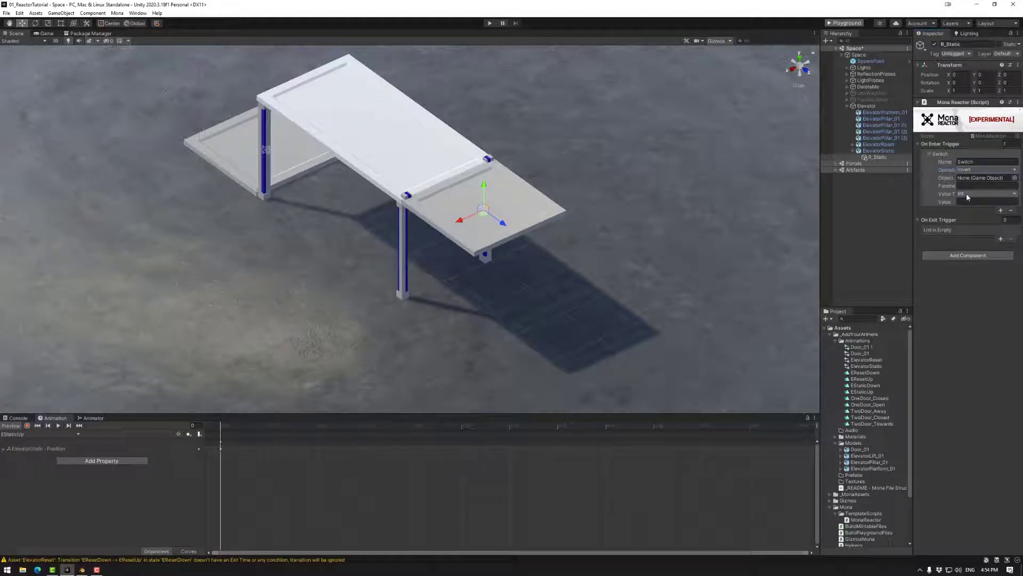
Configure the Switch event with value type Boolean, object ElevatorStatic, parameter Up and value true
click(968, 196)
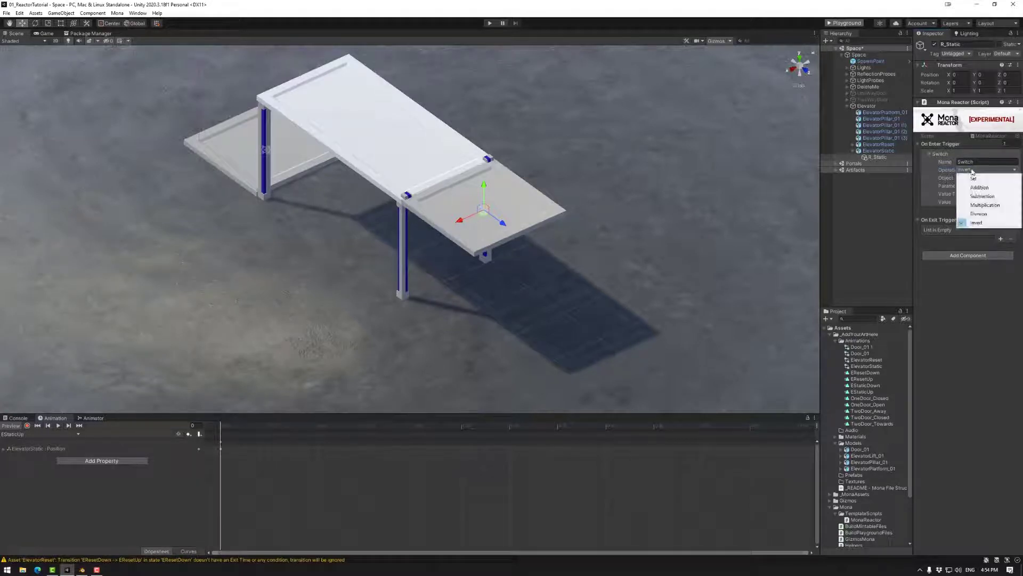
click(942, 195)
click(968, 195)
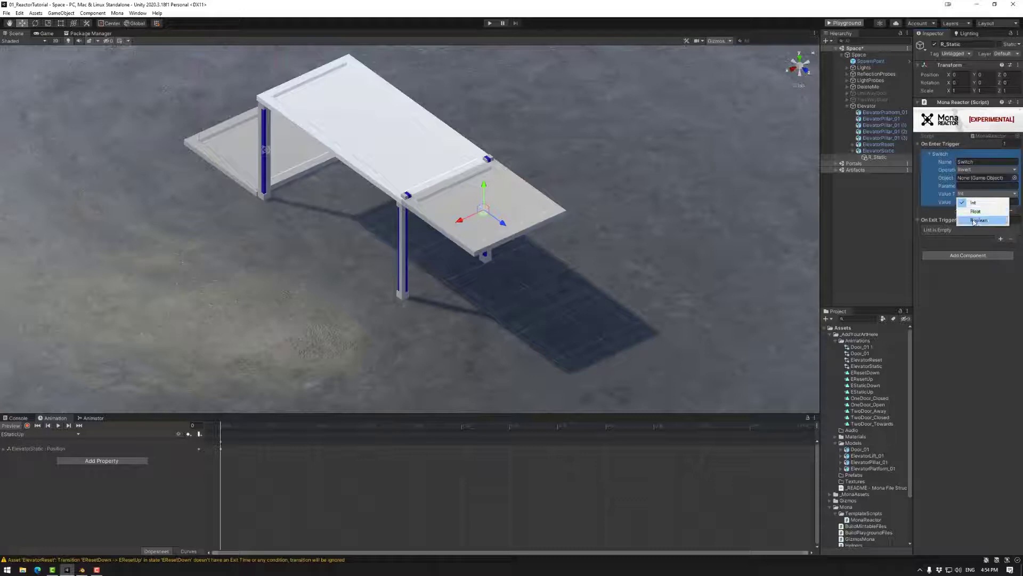
click(976, 223)
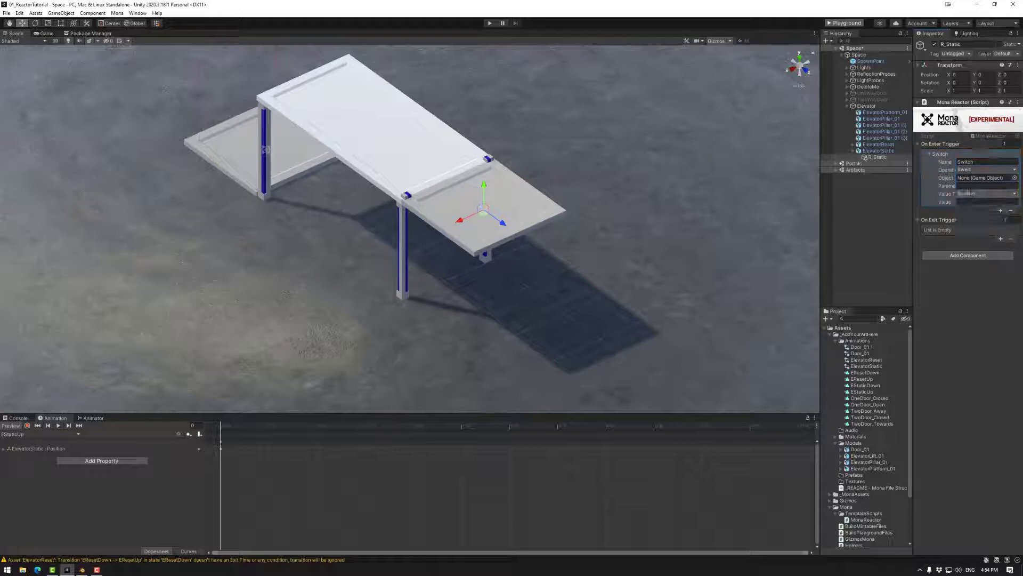
click(875, 151)
drag(874, 154, 978, 180)
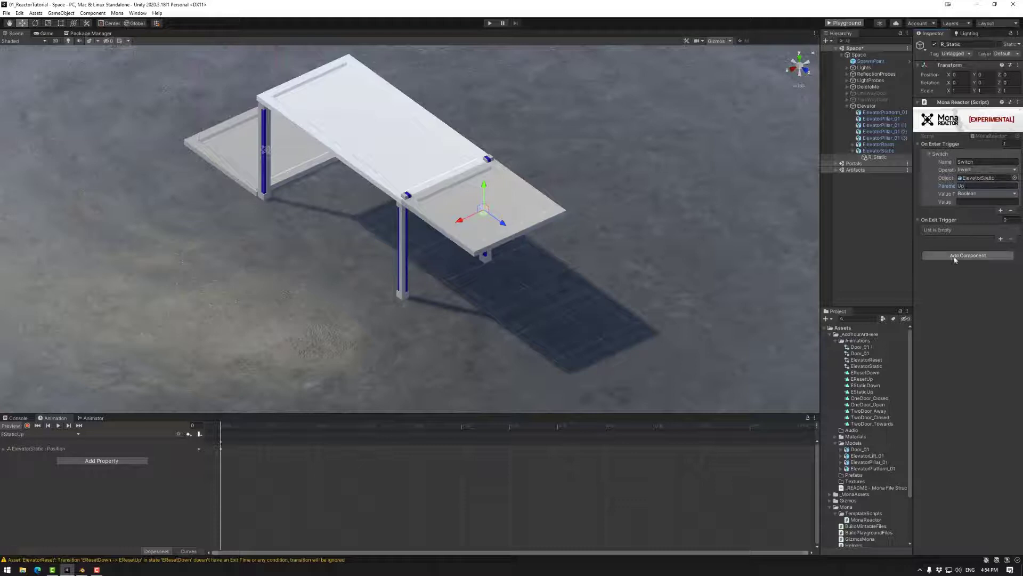
click(967, 201)
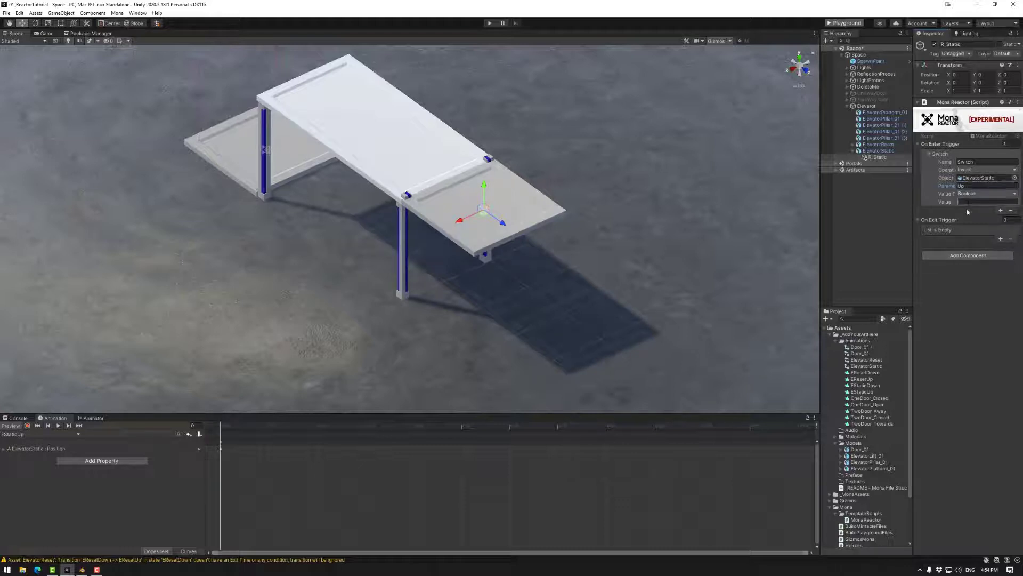
text(True)
click(960, 202)
Add a Box Collider to R_Static and try to edit its bounds in the scene
click(965, 256)
click(954, 284)
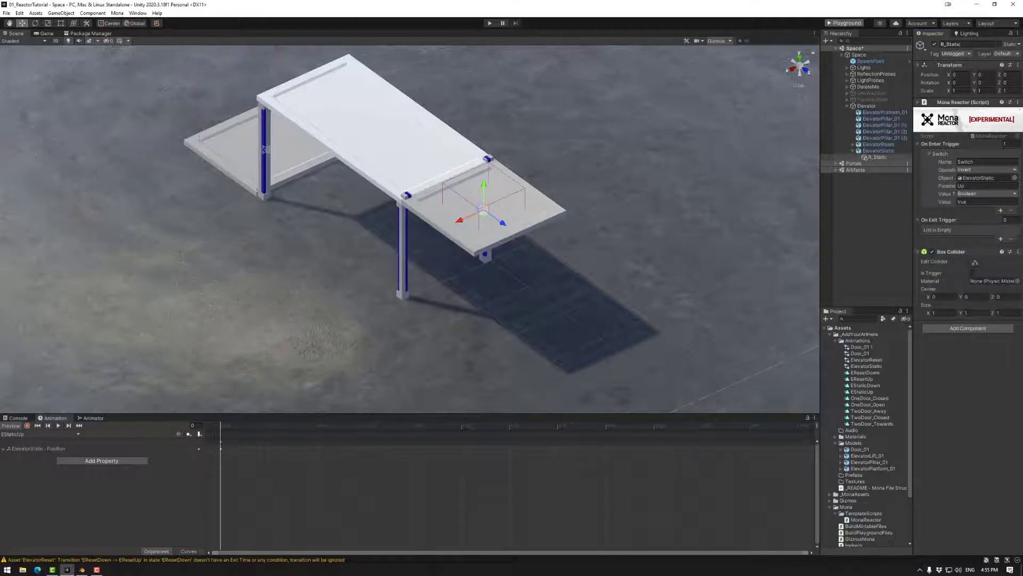
click(974, 263)
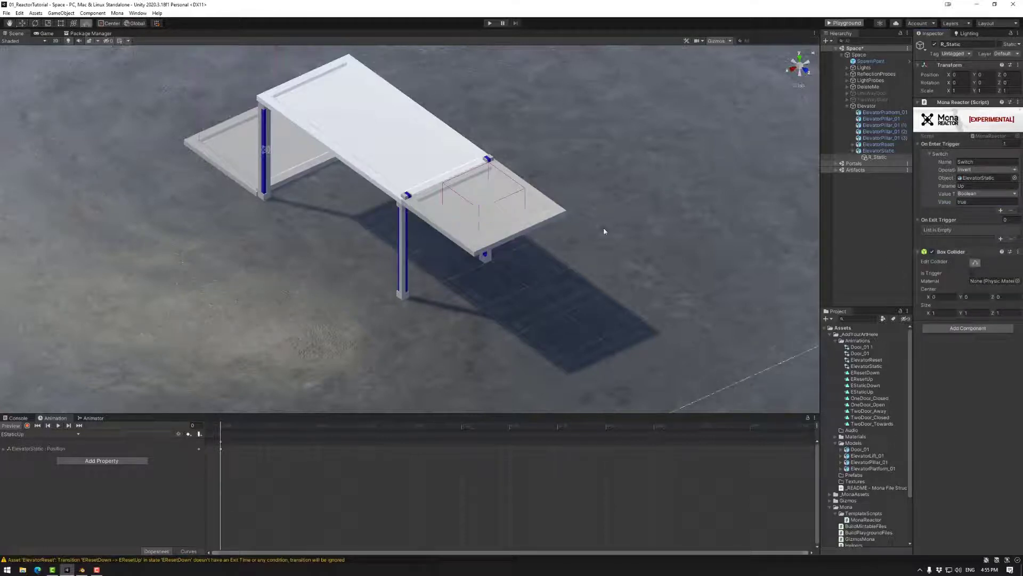
alt+drag(643, 235, 674, 215)
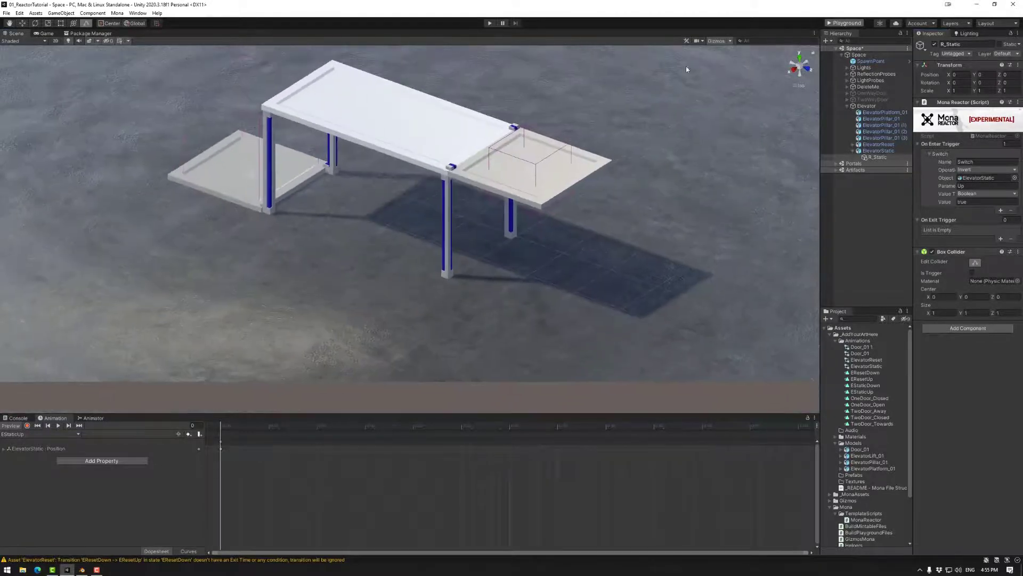
click(716, 43)
key(w)
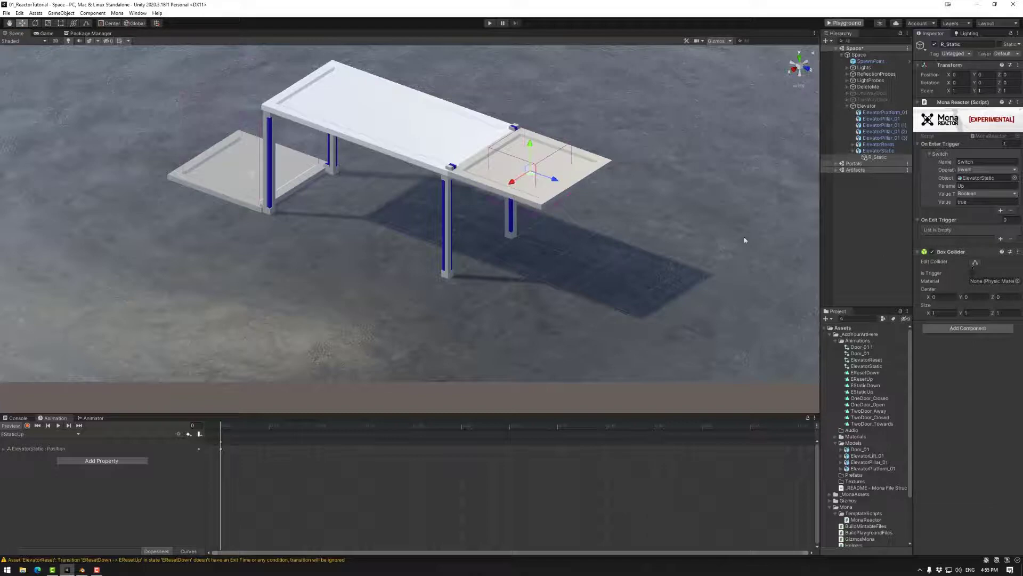
Examine R_Static's oversized collider in the scene and compare the transforms of the elevator pillars, platform and both lifts
alt+drag(660, 225, 644, 228)
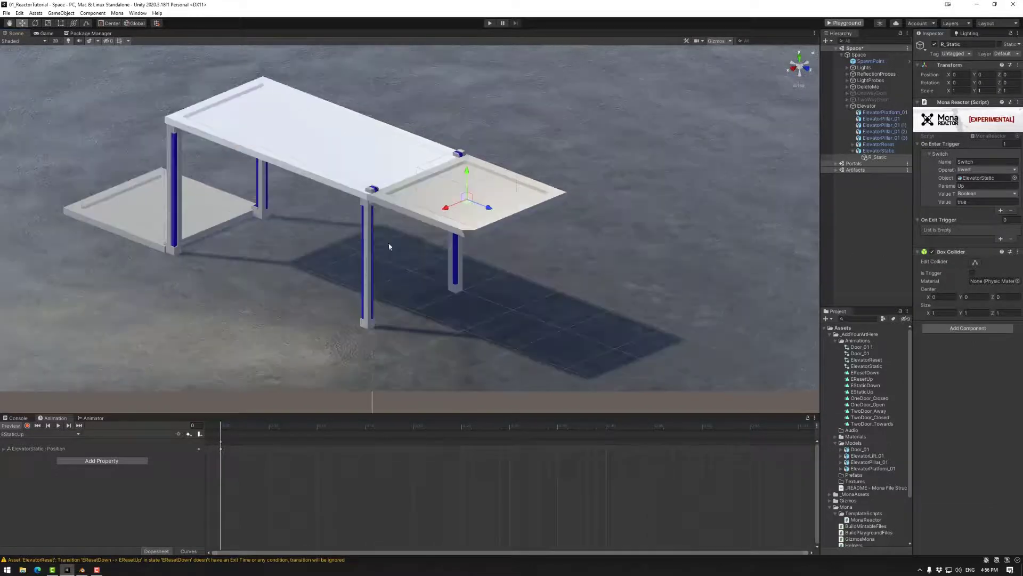
scroll(447, 232, down, 10)
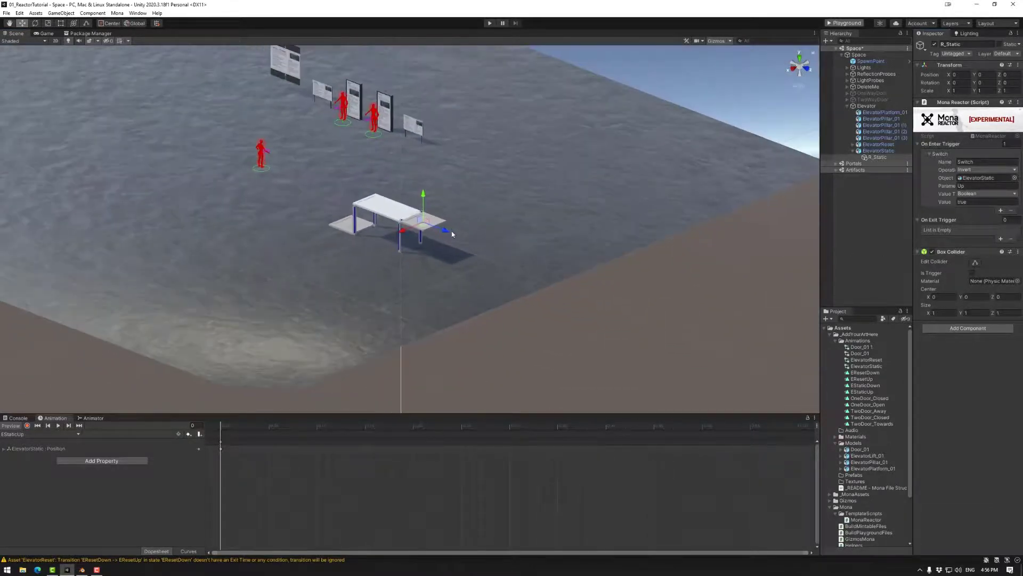
scroll(452, 231, down, 8)
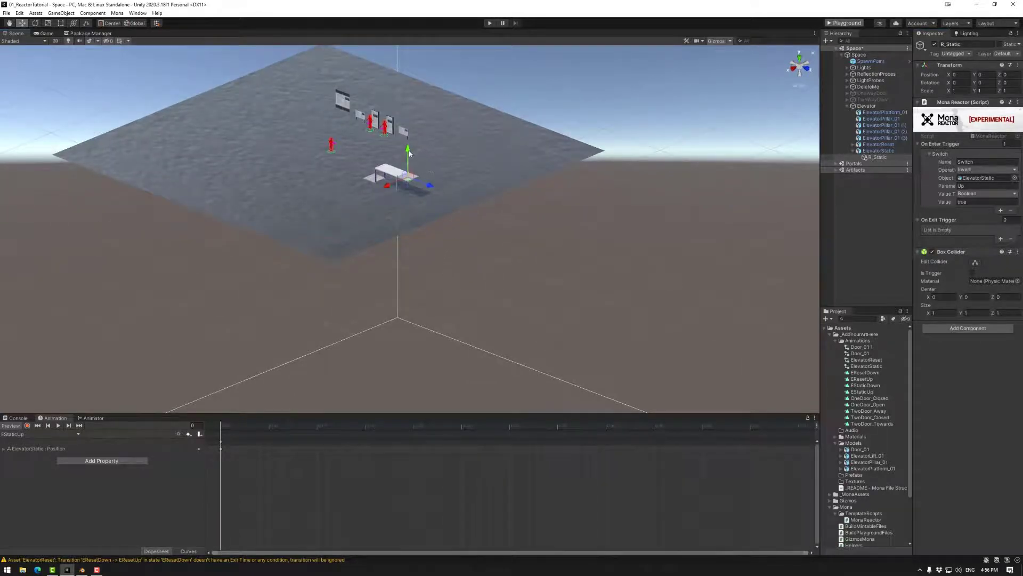
scroll(432, 165, up, 4)
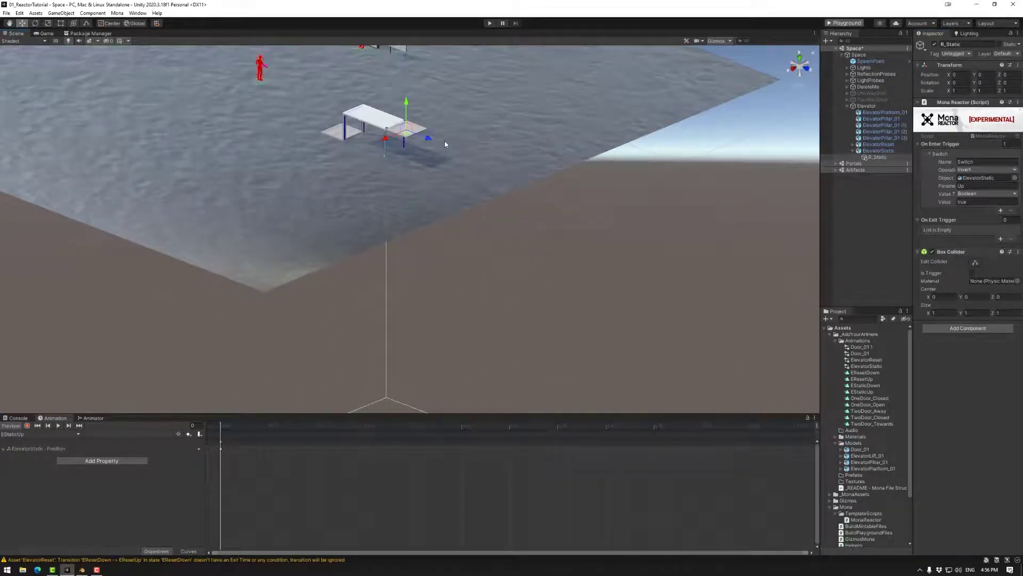
click(880, 151)
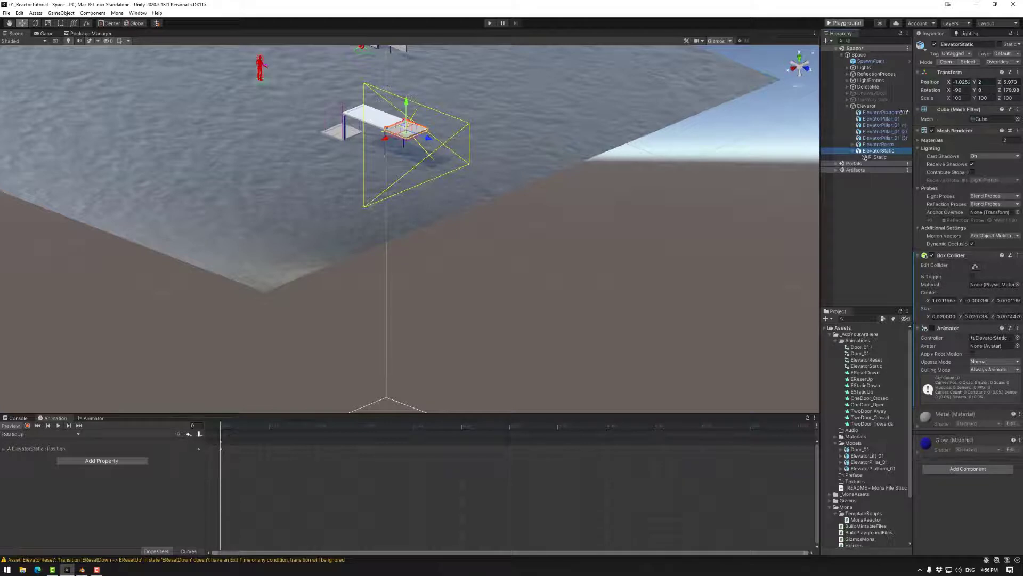
click(877, 112)
click(877, 119)
click(878, 126)
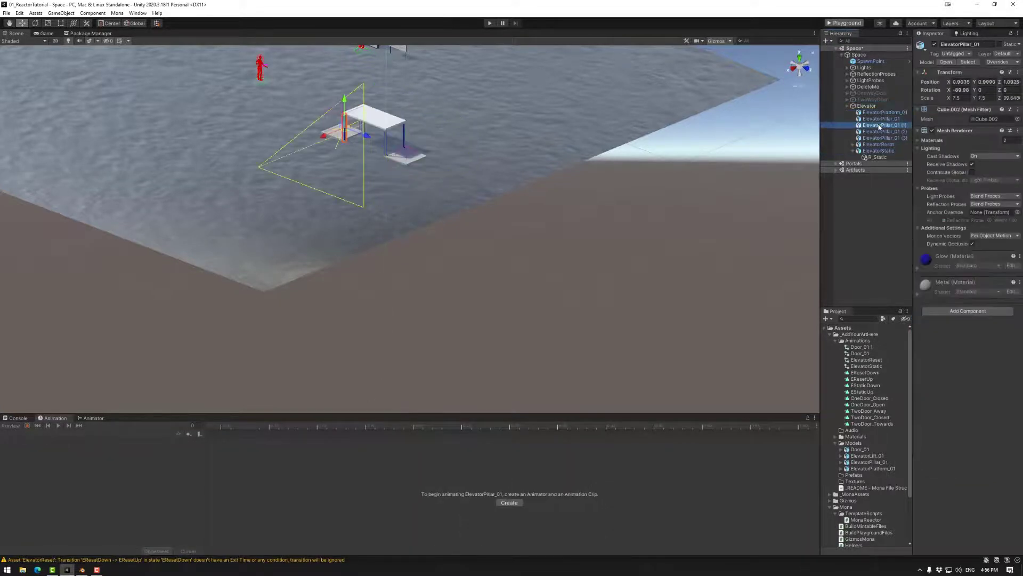
click(880, 132)
click(880, 138)
click(879, 144)
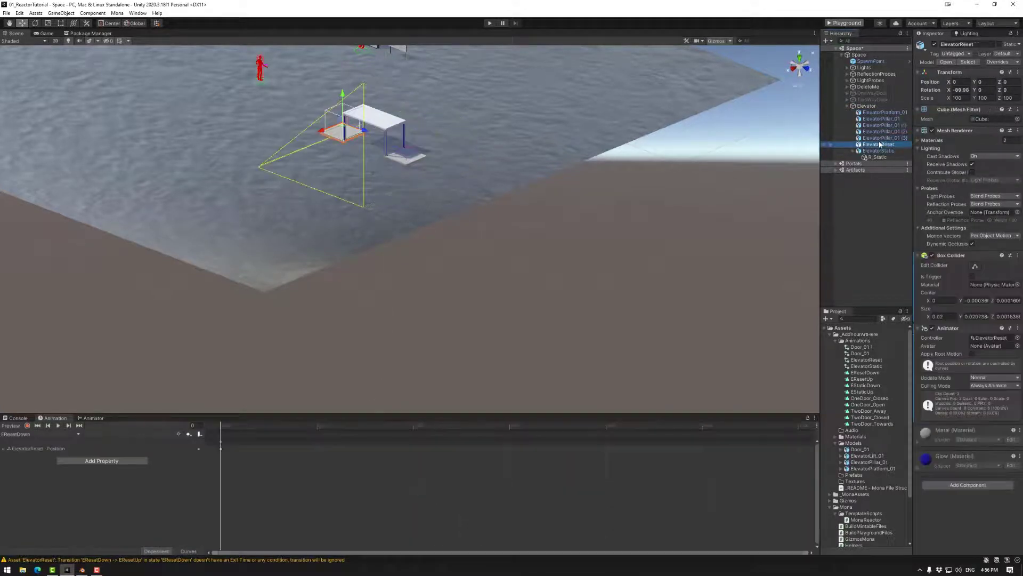
click(881, 151)
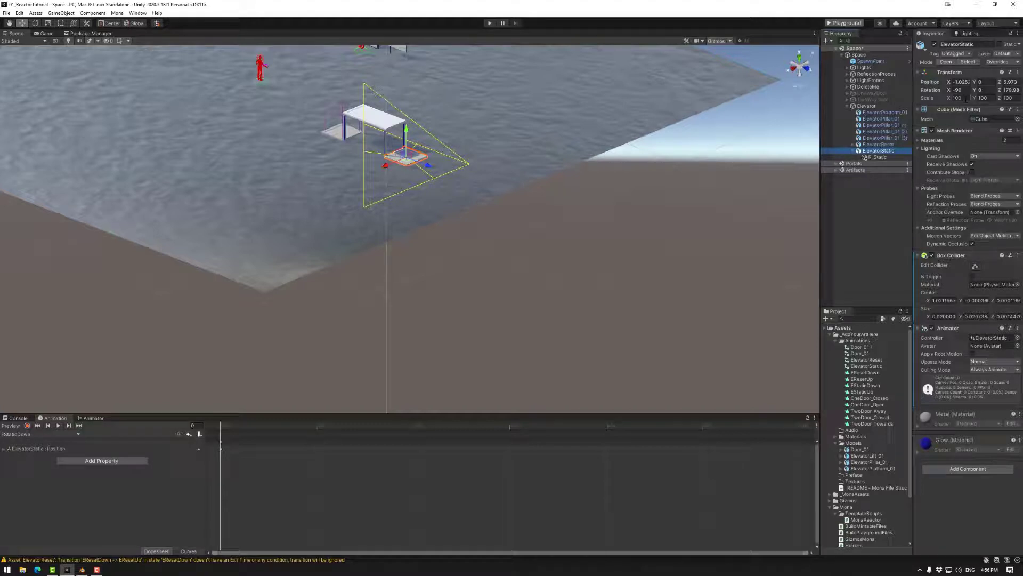
Switch to Blender and apply all transforms to the lower elevator lift mesh
click(87, 571)
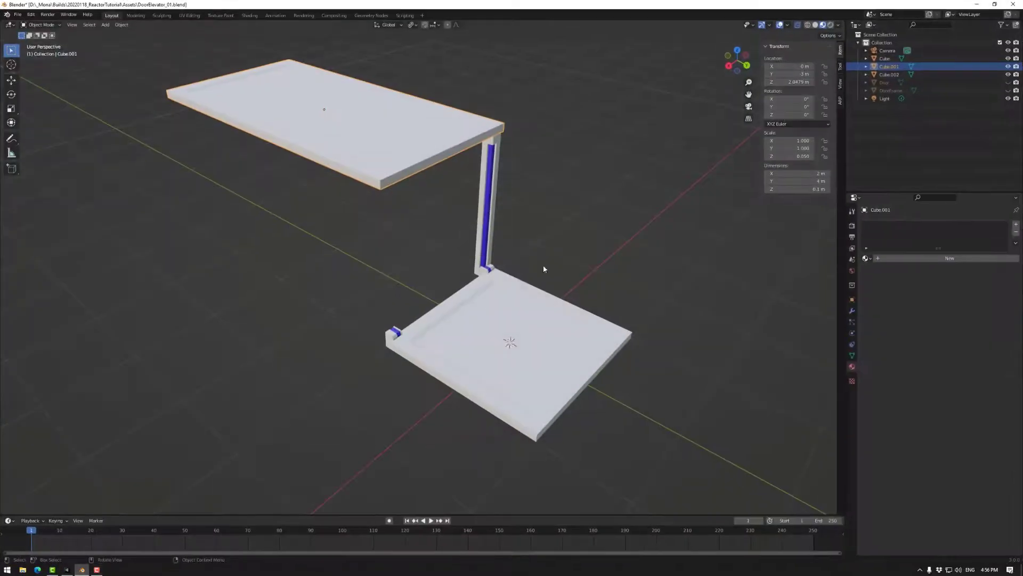
key(ctrl+a)
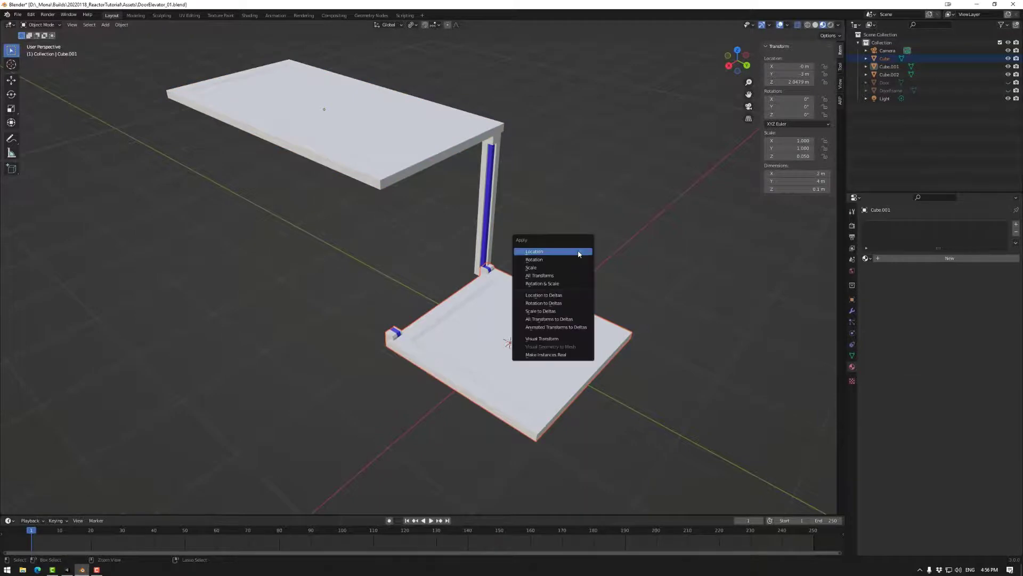
click(558, 279)
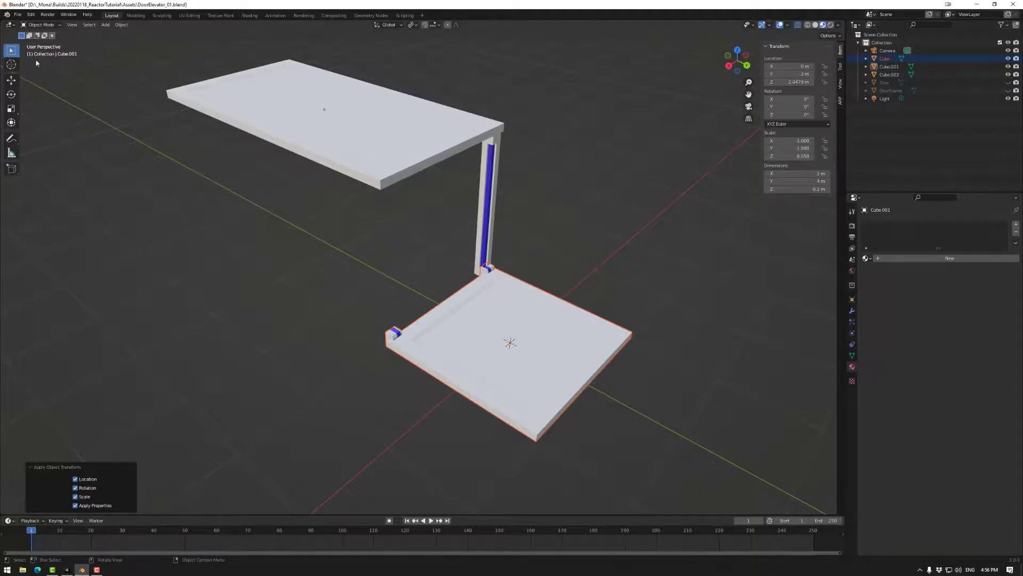
Start an FBX export and browse to the Unity project's Assets/_AddYourArtHere/Models folder
click(18, 14)
mouse_move(44, 135)
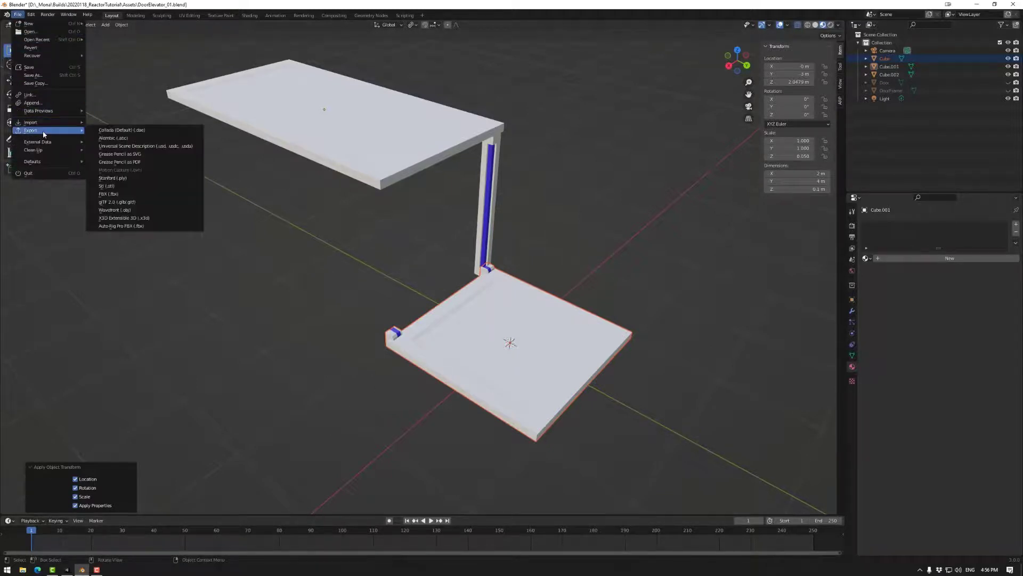
click(113, 193)
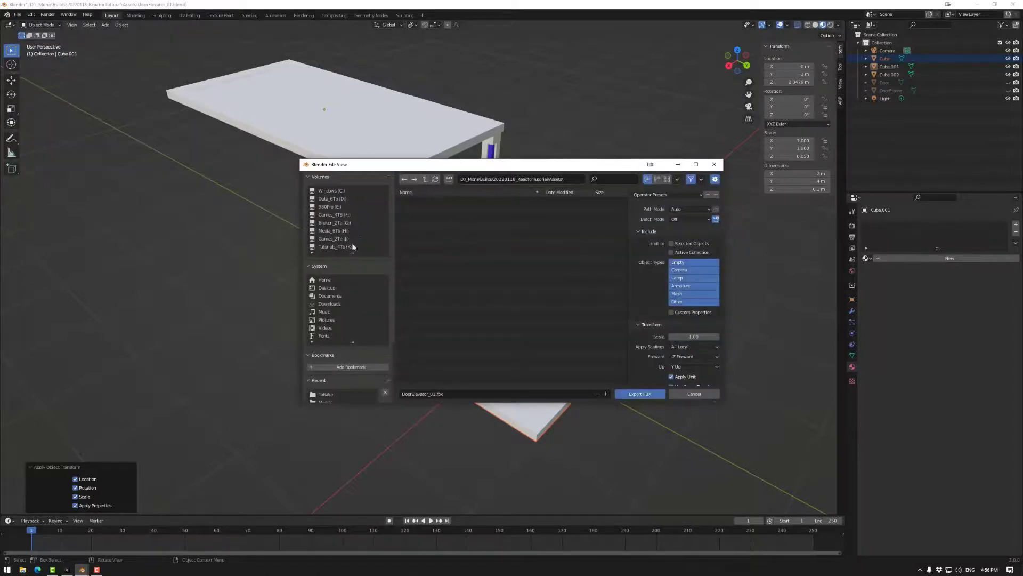
click(332, 198)
double_click(423, 203)
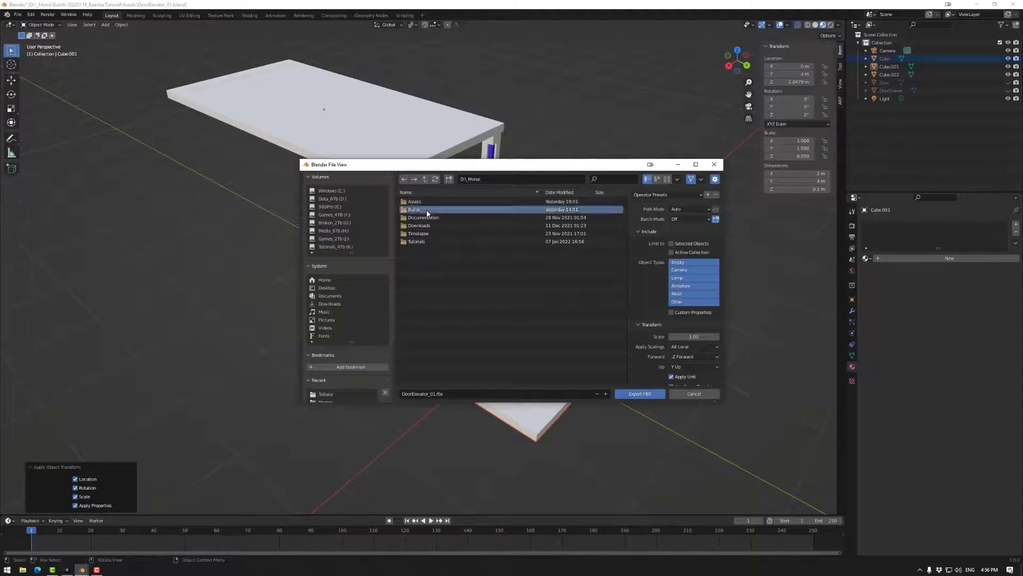
double_click(424, 210)
double_click(429, 297)
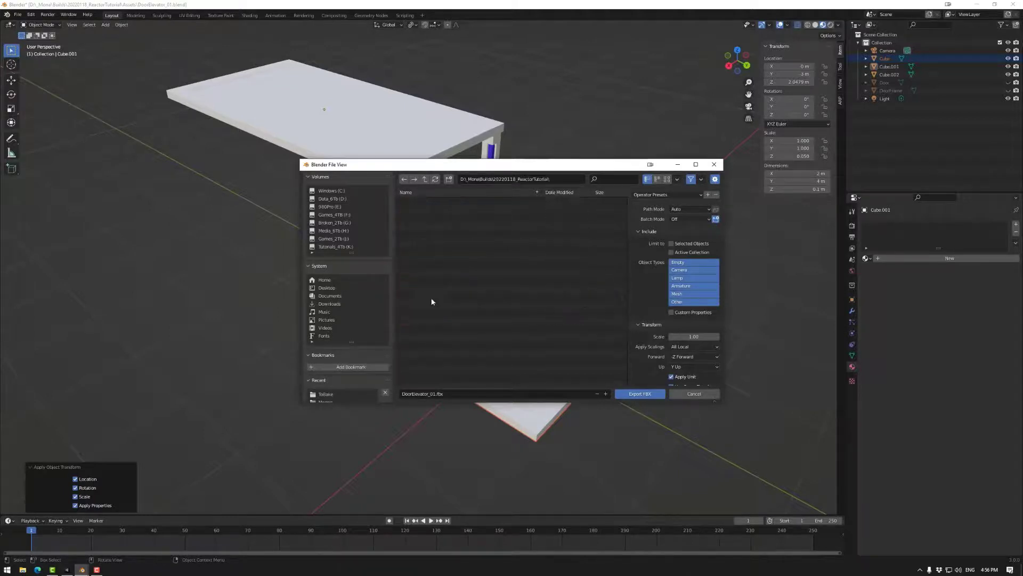
click(422, 203)
double_click(421, 203)
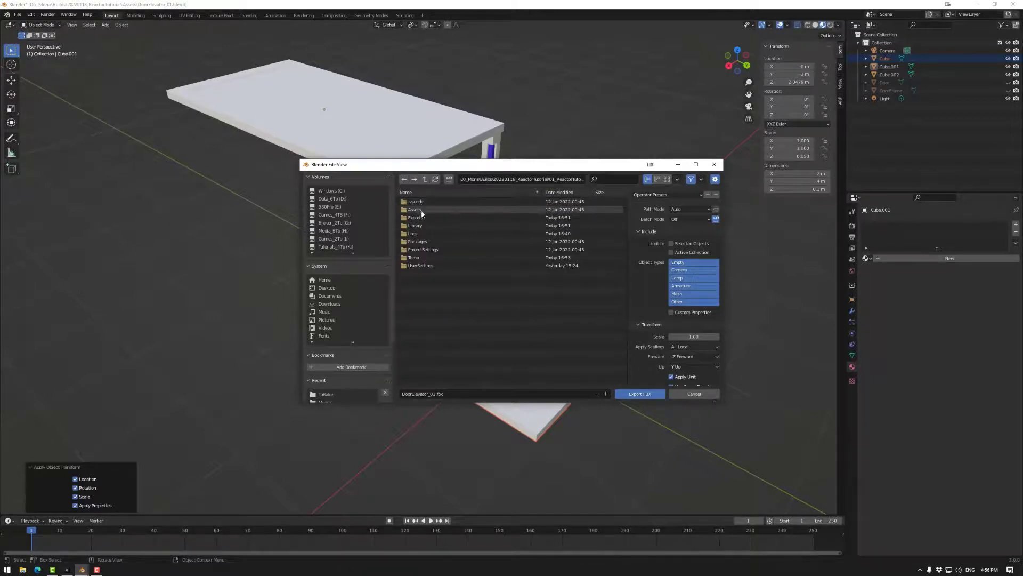
click(421, 210)
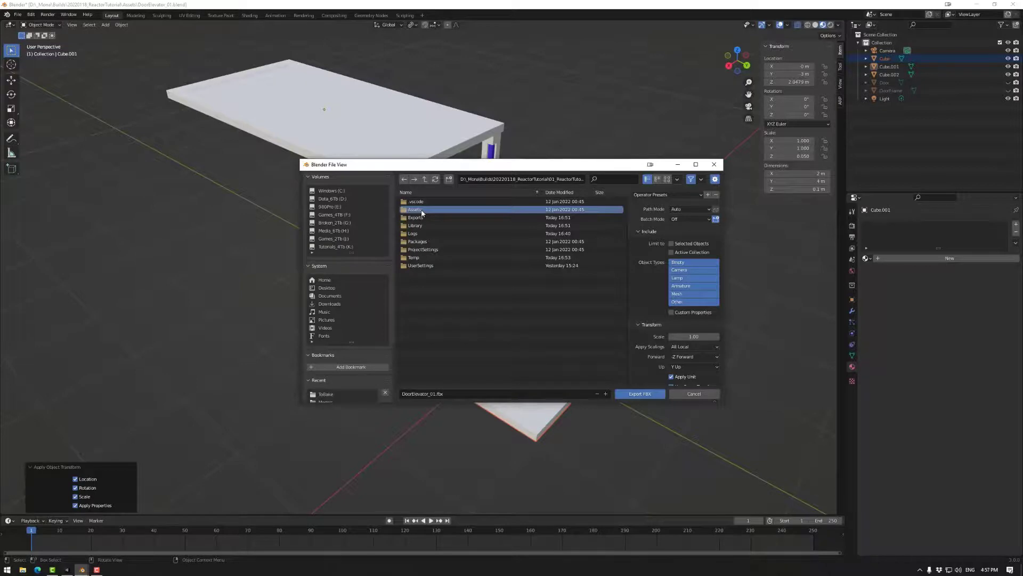
double_click(421, 211)
double_click(419, 201)
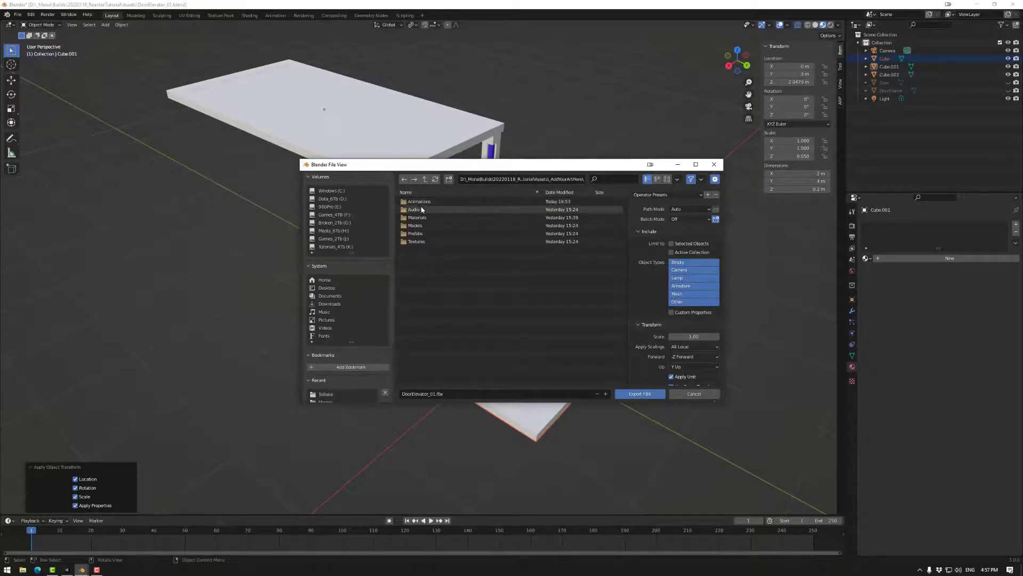
click(421, 225)
double_click(422, 226)
Export only the selected lift as FBX, overwriting ElevatorLift_01.fbx
click(427, 210)
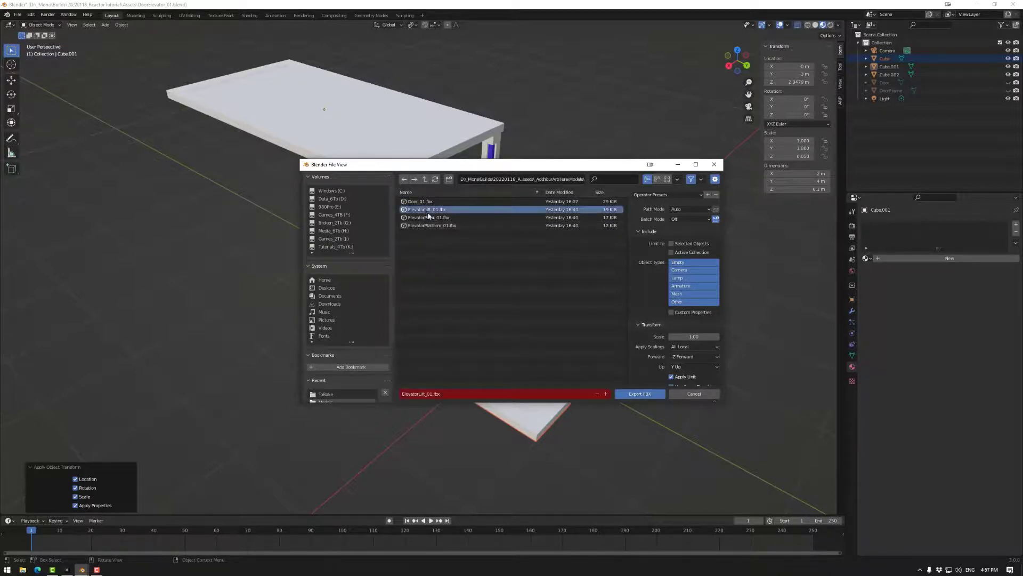
click(684, 243)
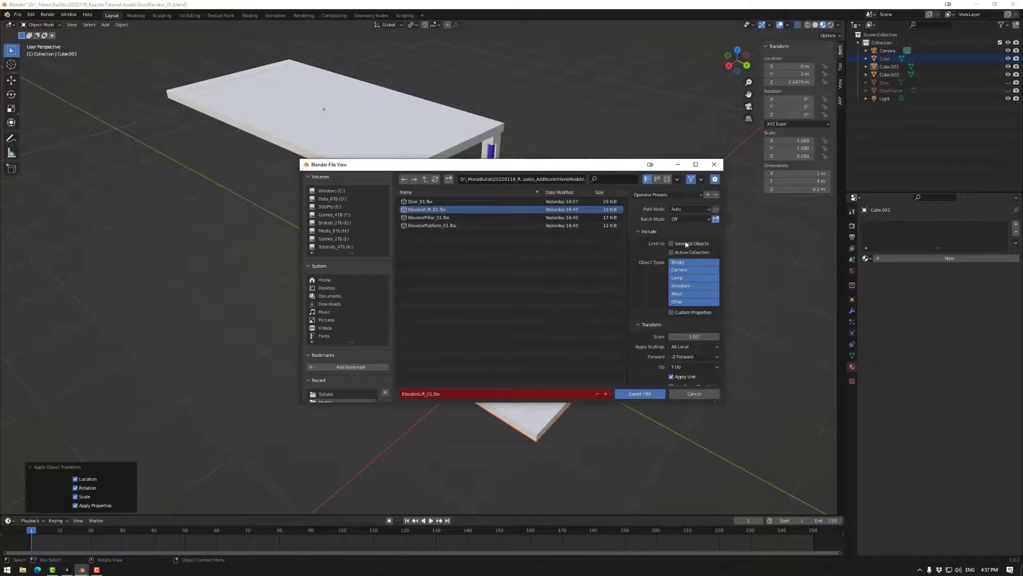
click(647, 394)
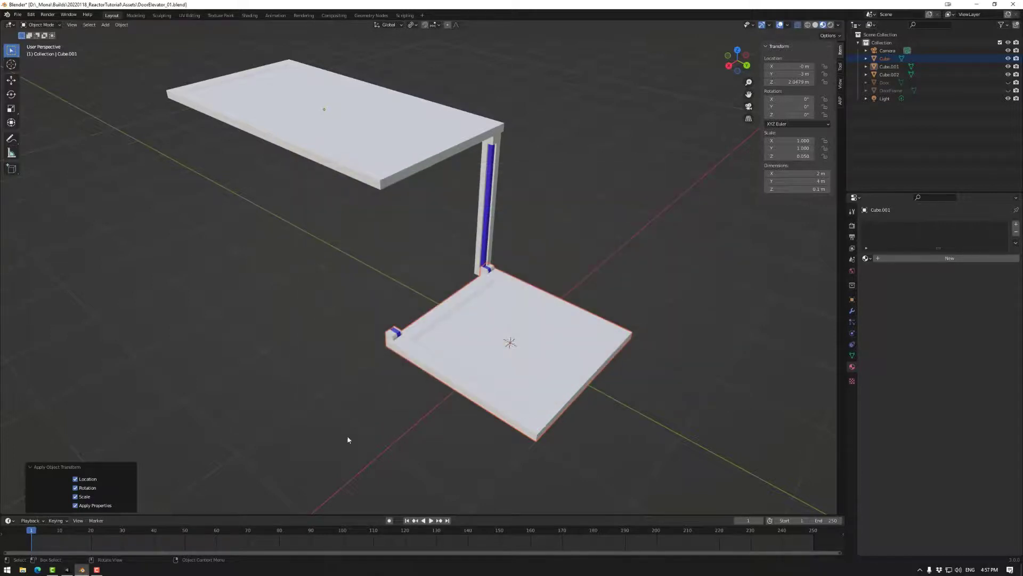
Switch back to Unity and check ElevatorStatic's transform and R_Static's collider size against the reimported lift
click(68, 569)
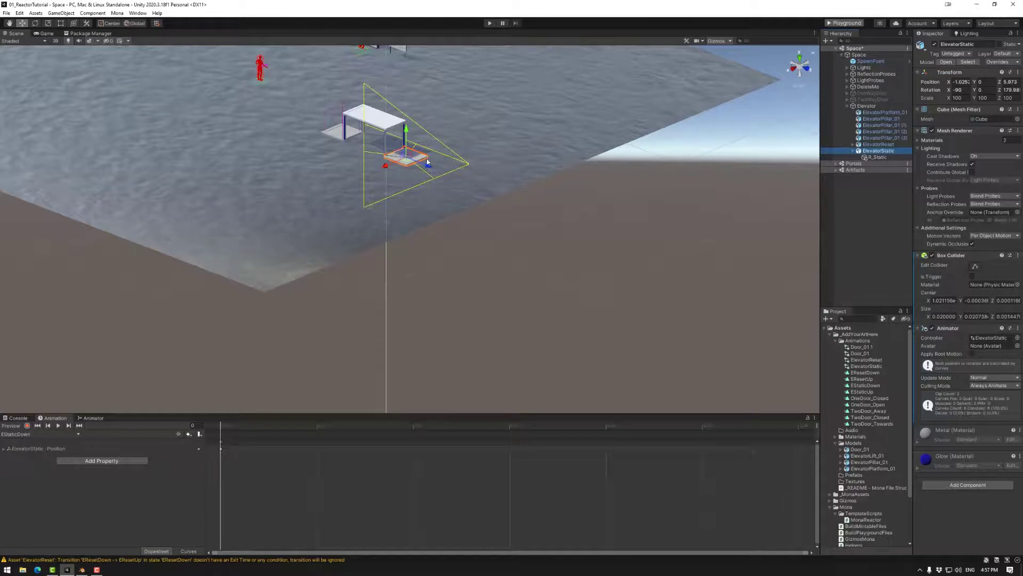
scroll(426, 160, up, 4)
middle_drag(427, 153, 437, 186)
right_drag(539, 169, 485, 180)
scroll(481, 185, up, 6)
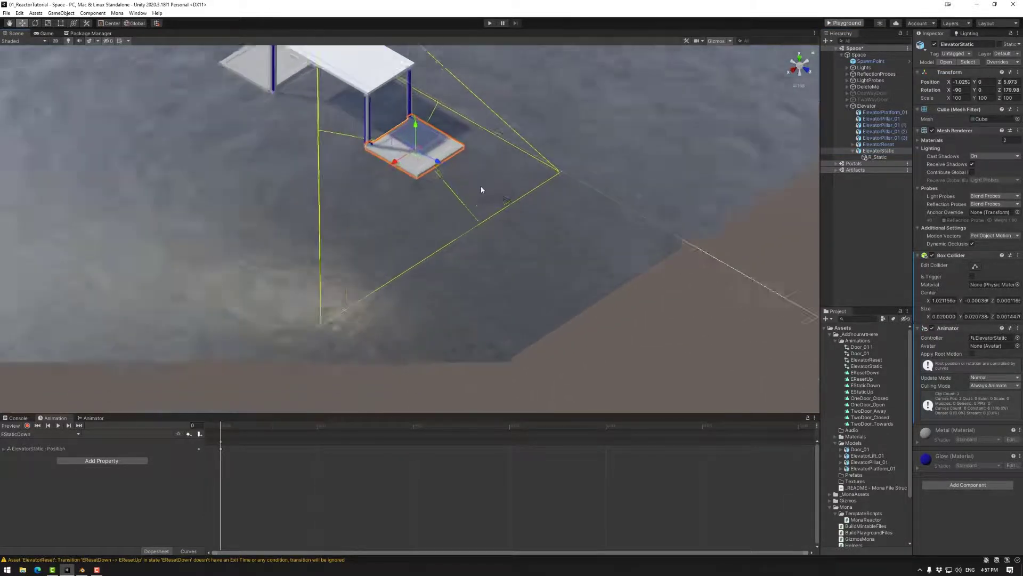
click(884, 112)
click(879, 151)
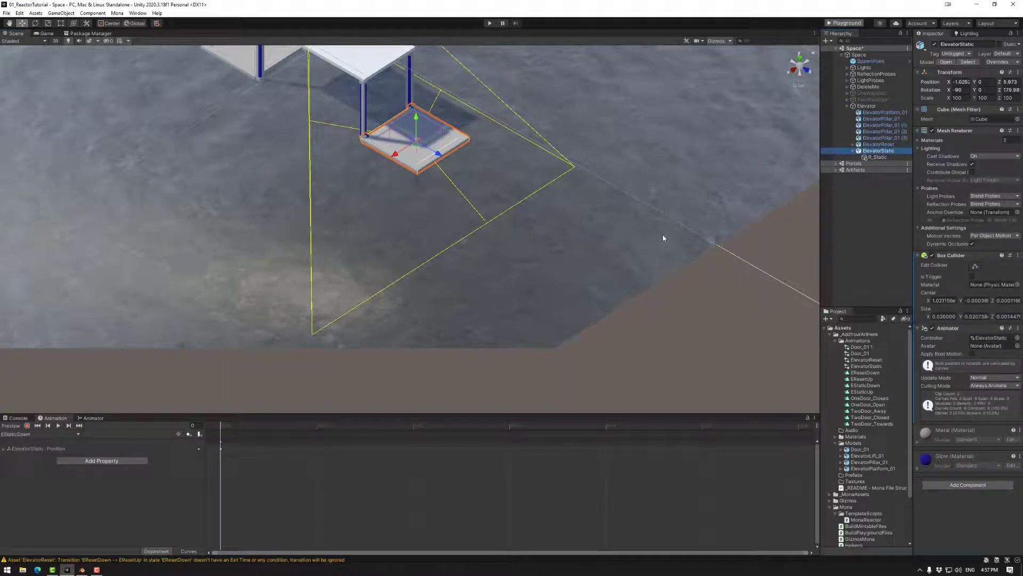
click(878, 158)
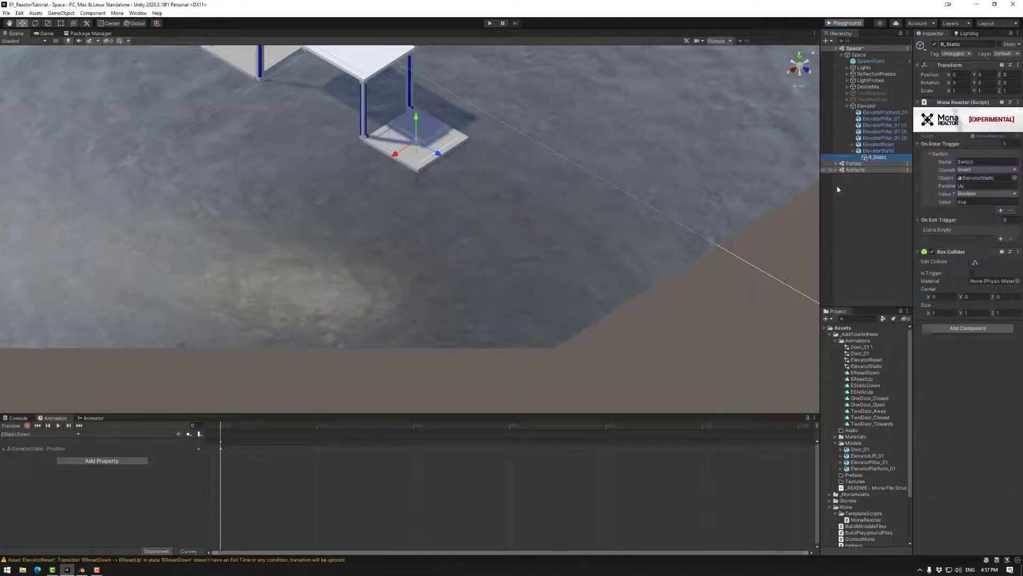
scroll(543, 234, down, 10)
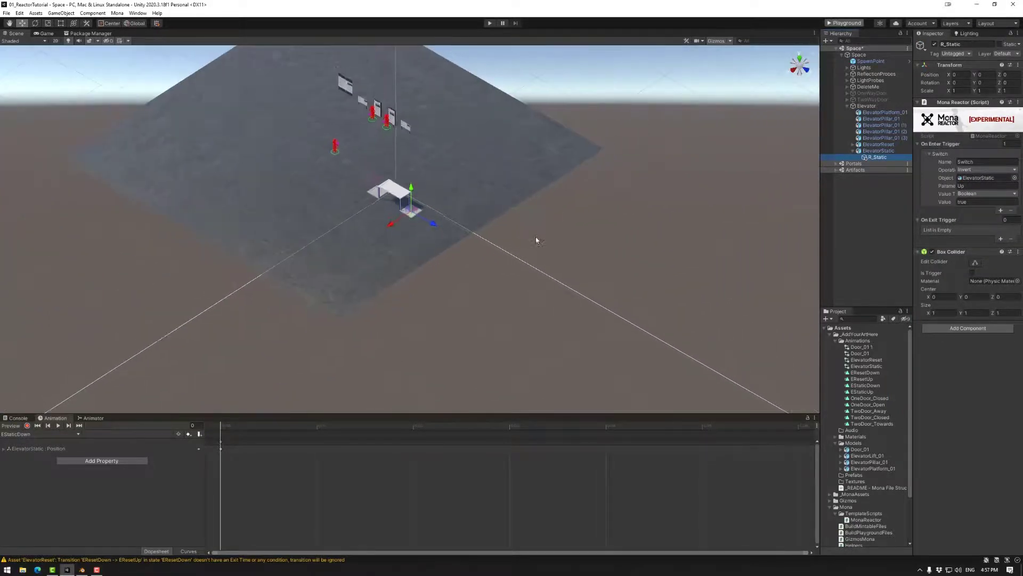
Set R_Static's transform scale to 0.01 on the X, Y and Z axes
scroll(533, 239, down, 5)
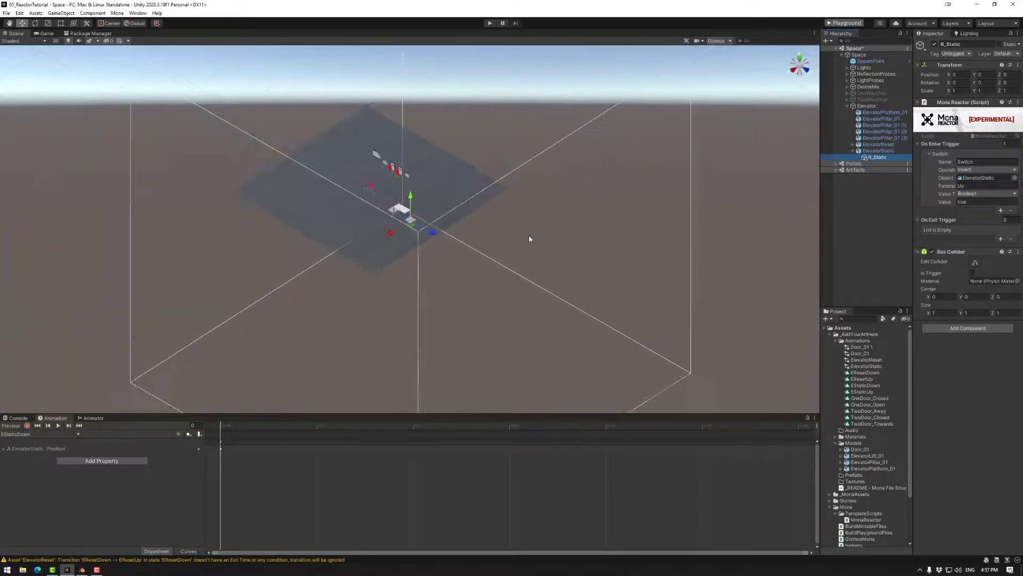
click(891, 152)
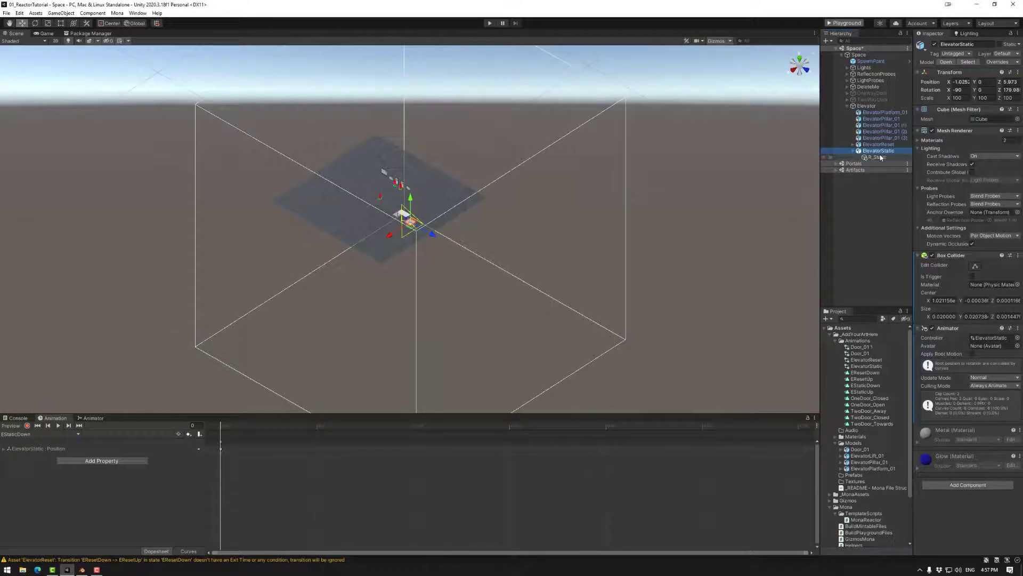
click(881, 157)
click(956, 91)
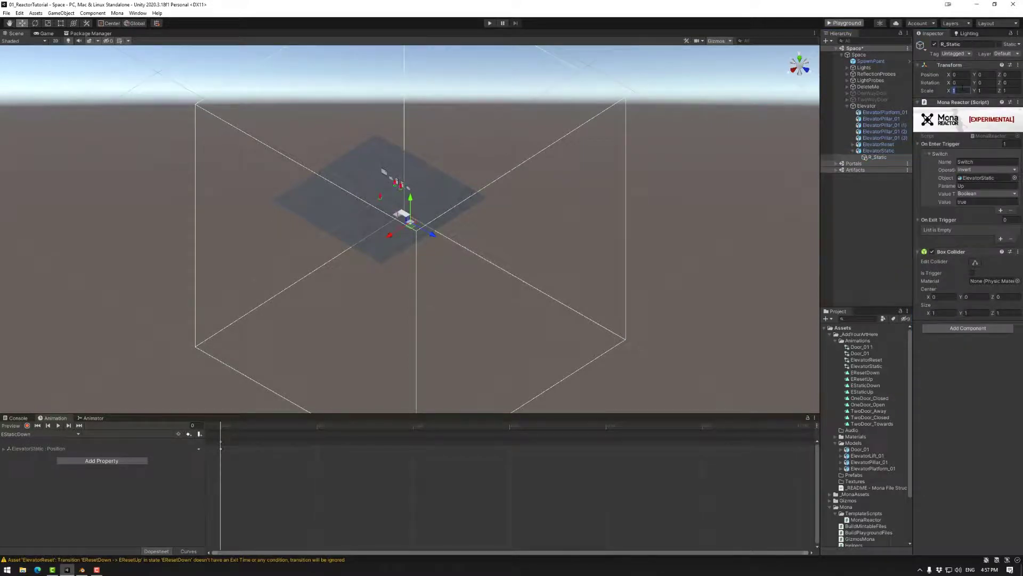
text(0.1)
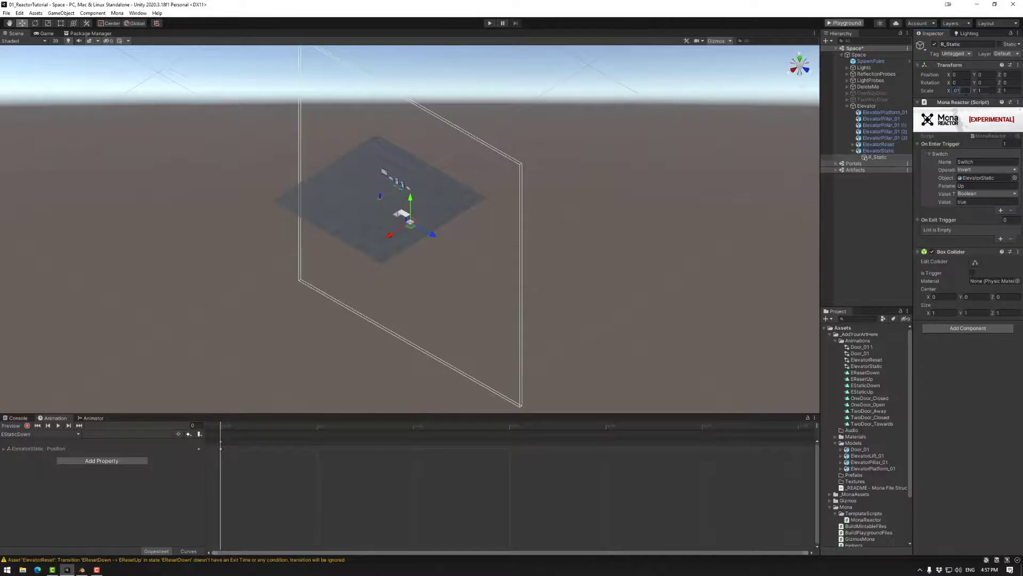
key(Tab)
text(0.01)
key(Tab)
text(0.01)
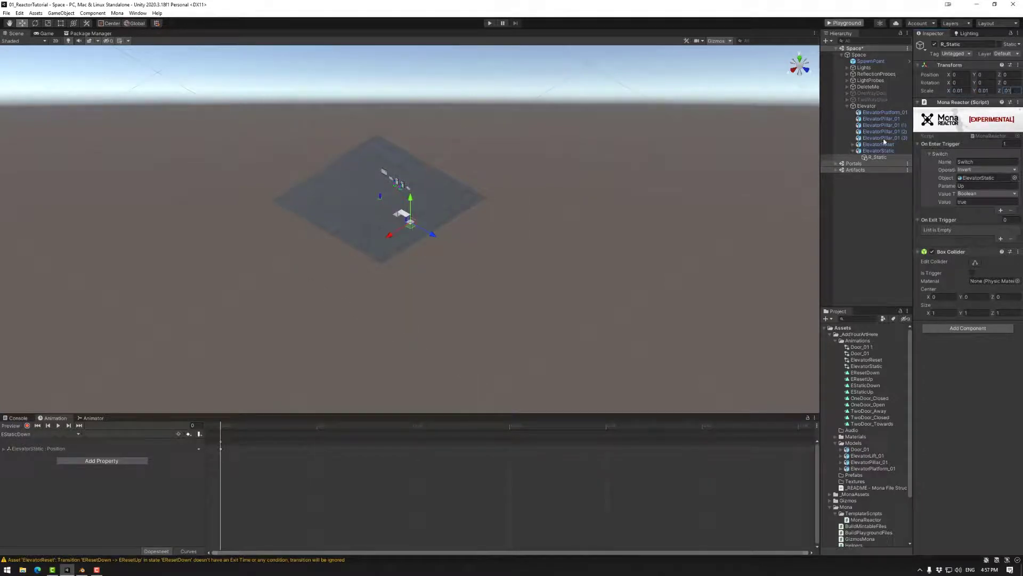
Edit R_Static's box collider, extending its top upward and raising its bottom to the lift surface, about 1.44 in local Z size
text(f)
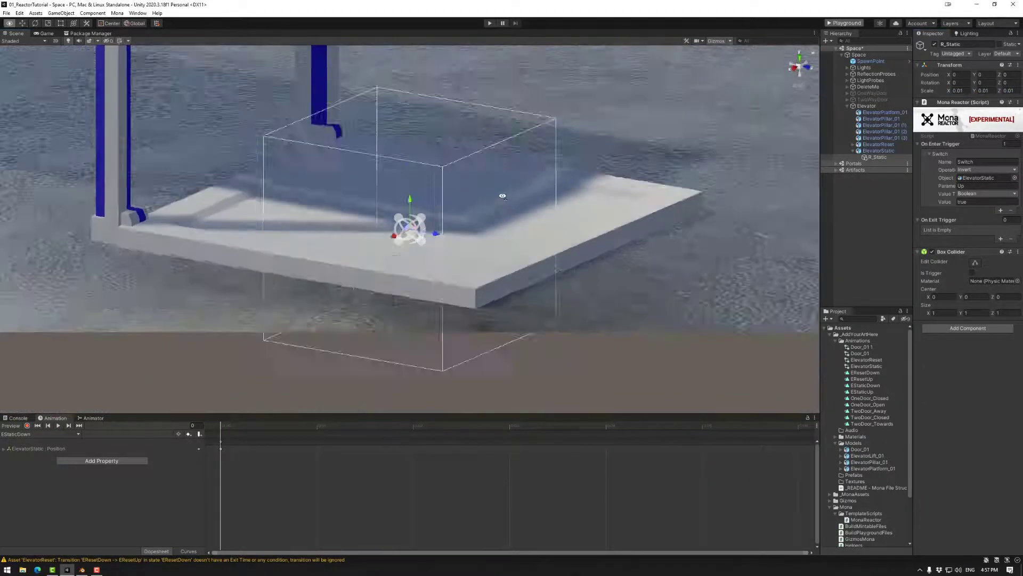
scroll(480, 236, down, 10)
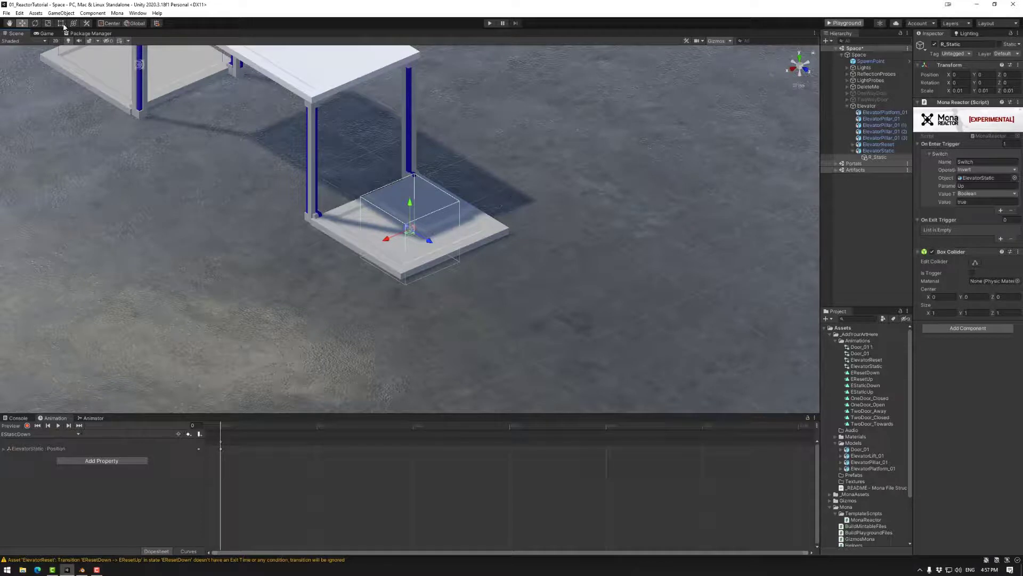
click(975, 262)
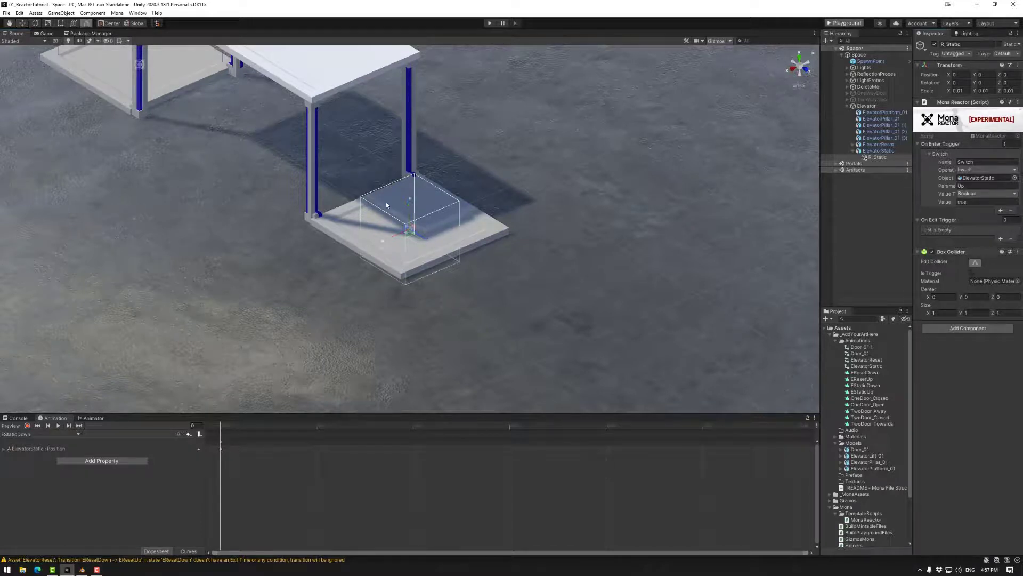
drag(412, 202, 410, 139)
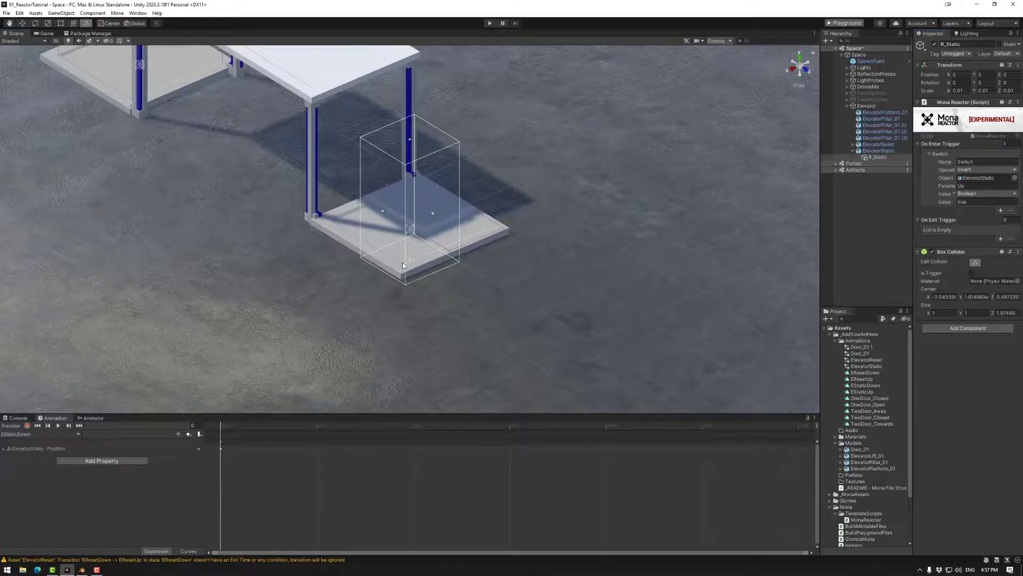
drag(409, 261, 409, 229)
Widen the four sides of R_Static's collider to cover most of the lift, about 1.6 by 1.58 in local X and Y size
right_drag(475, 234, 388, 224)
drag(379, 189, 356, 195)
drag(445, 181, 466, 178)
right_drag(405, 233, 528, 228)
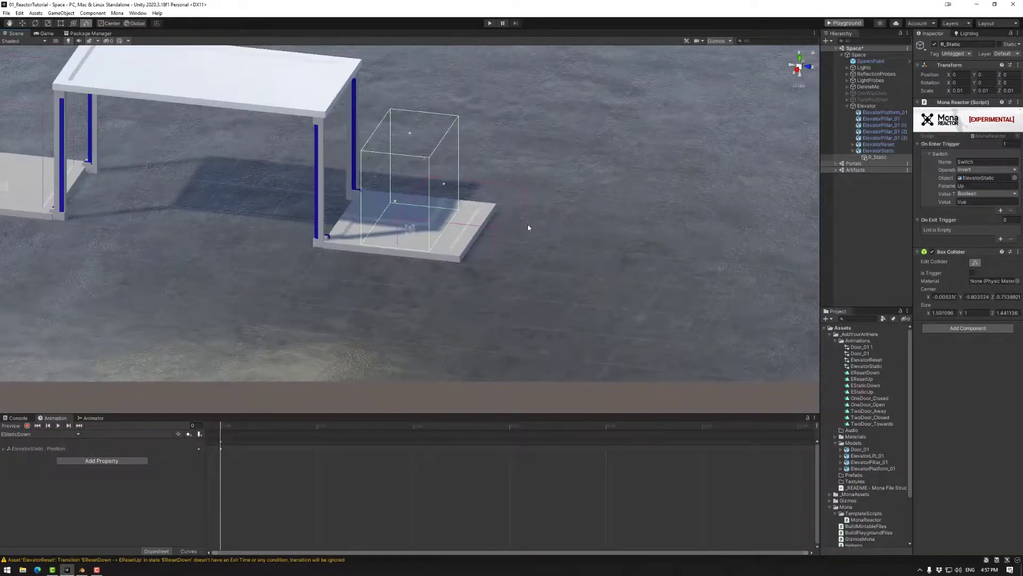
drag(443, 185, 461, 188)
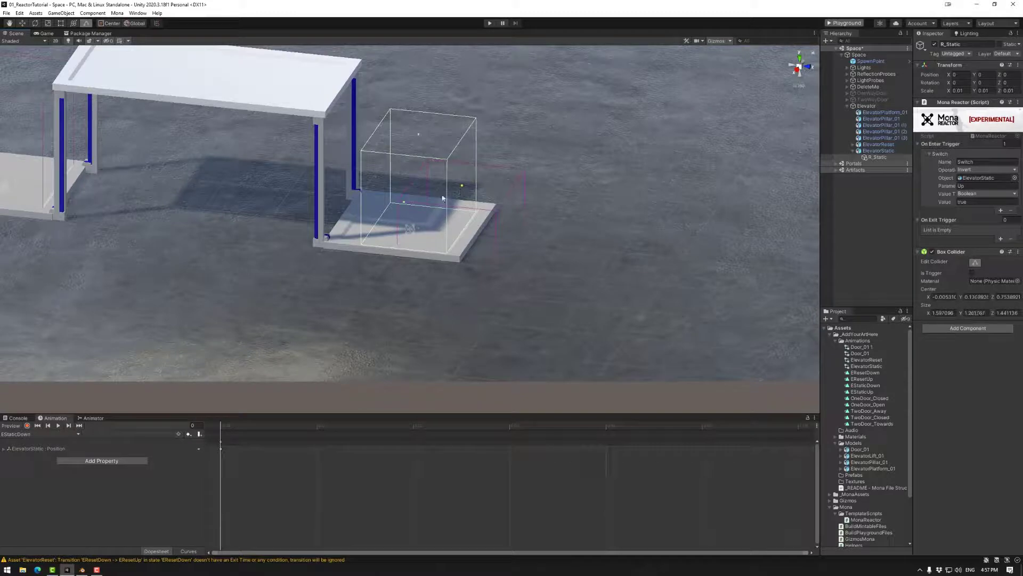
drag(375, 177, 354, 174)
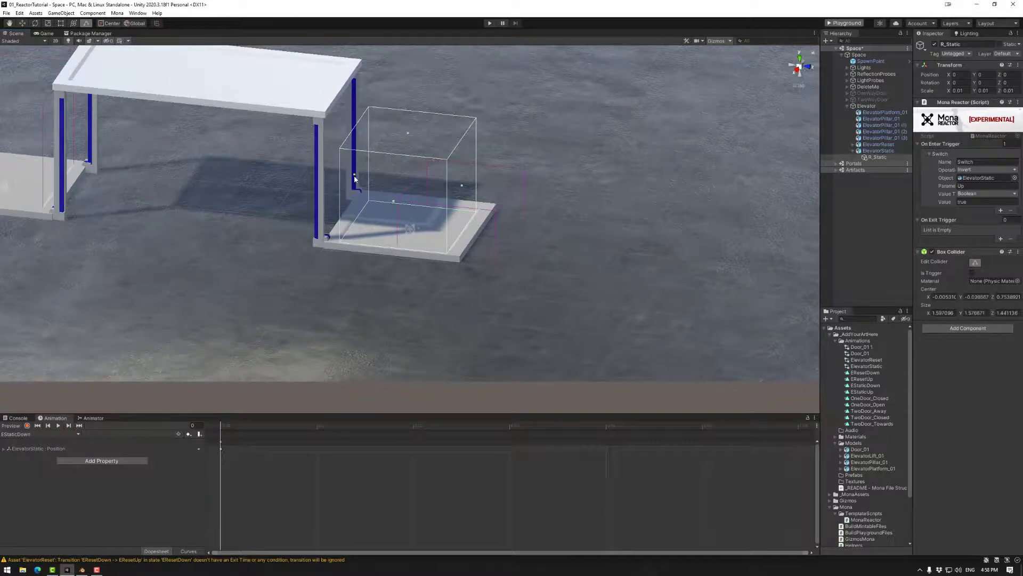
right_drag(507, 237, 451, 253)
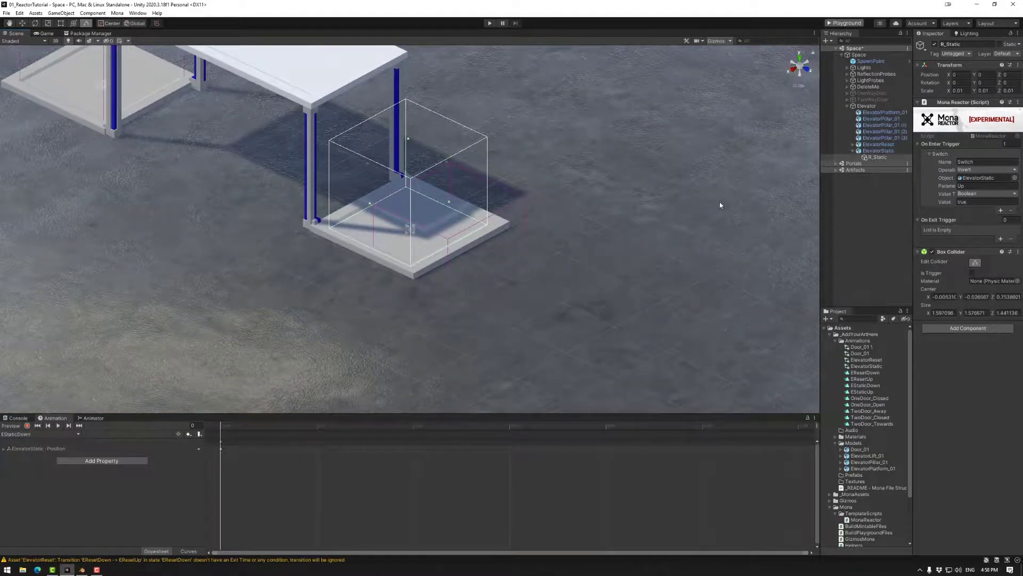
Preview ElevatorStatic's EStaticUp and EStaticDown clips to check the lift's position and its R_Static collider in both states
click(873, 151)
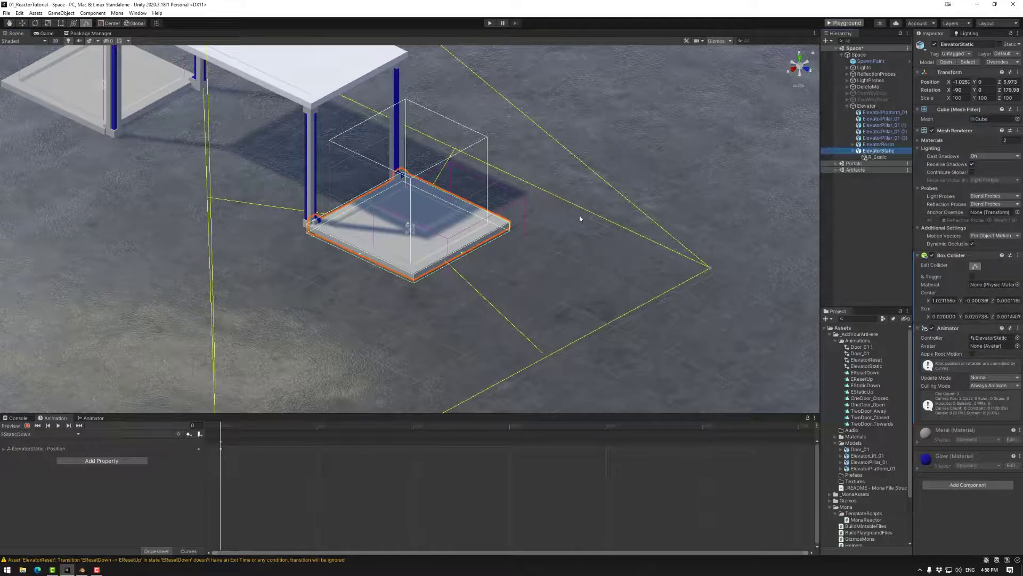
right_drag(508, 225, 547, 201)
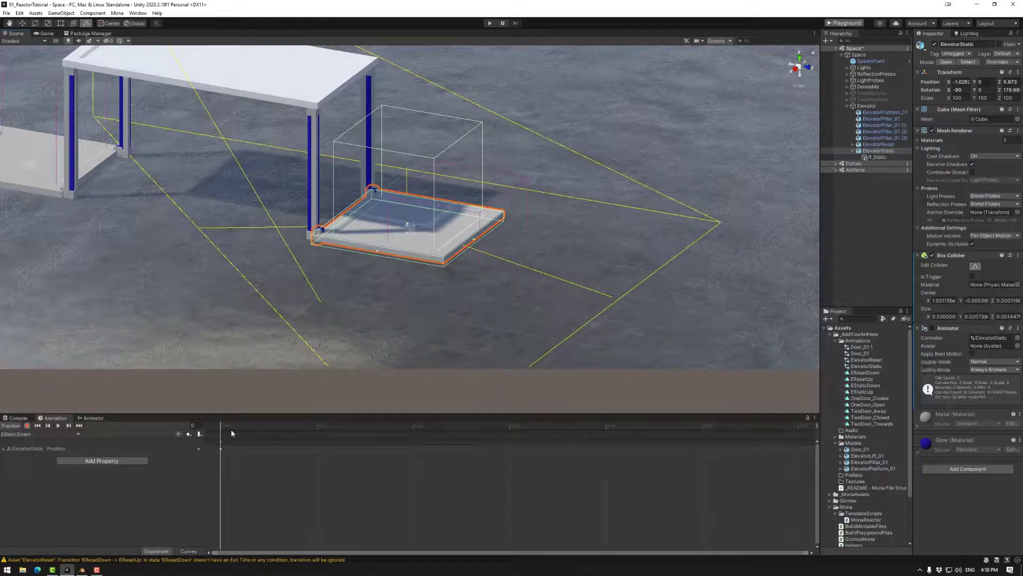
click(52, 434)
click(21, 451)
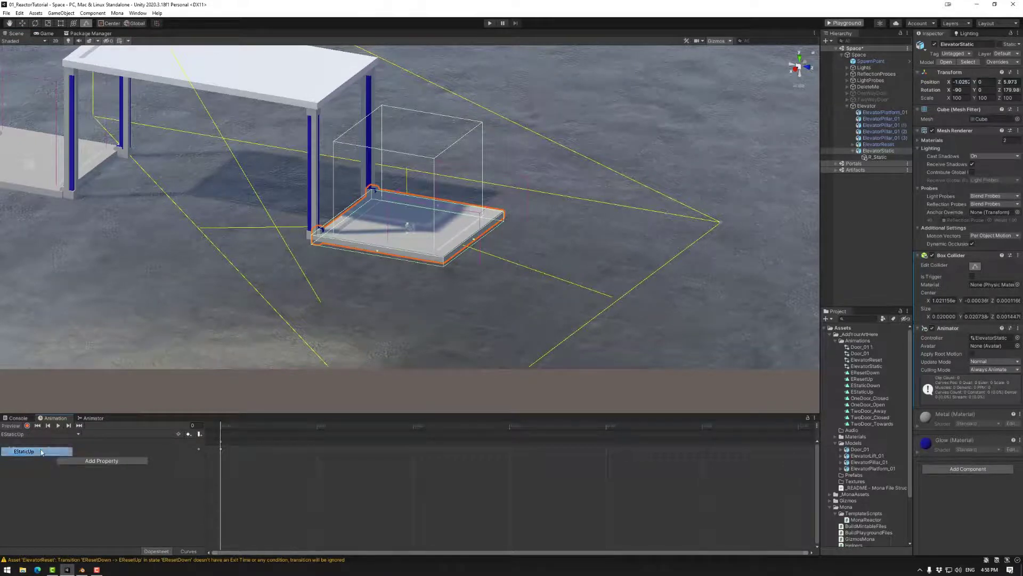
mouse_move(226, 428)
mouse_down()
mouse_move(314, 429)
mouse_move(215, 432)
mouse_up()
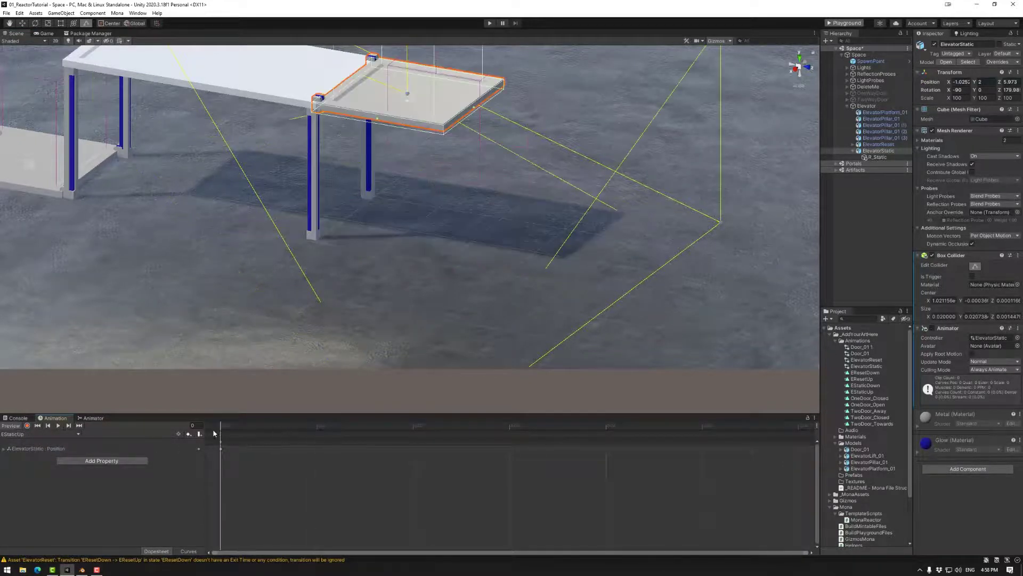
mouse_move(431, 253)
alt+mouse_down()
mouse_move(417, 263)
mouse_move(411, 254)
alt+mouse_up()
middle_drag(411, 254, 437, 325)
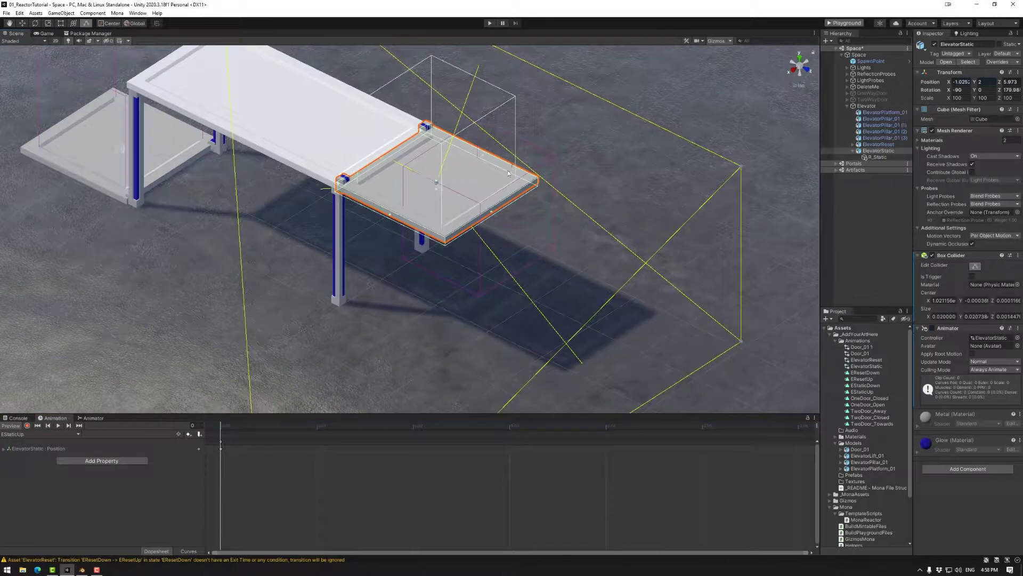
click(56, 434)
click(22, 443)
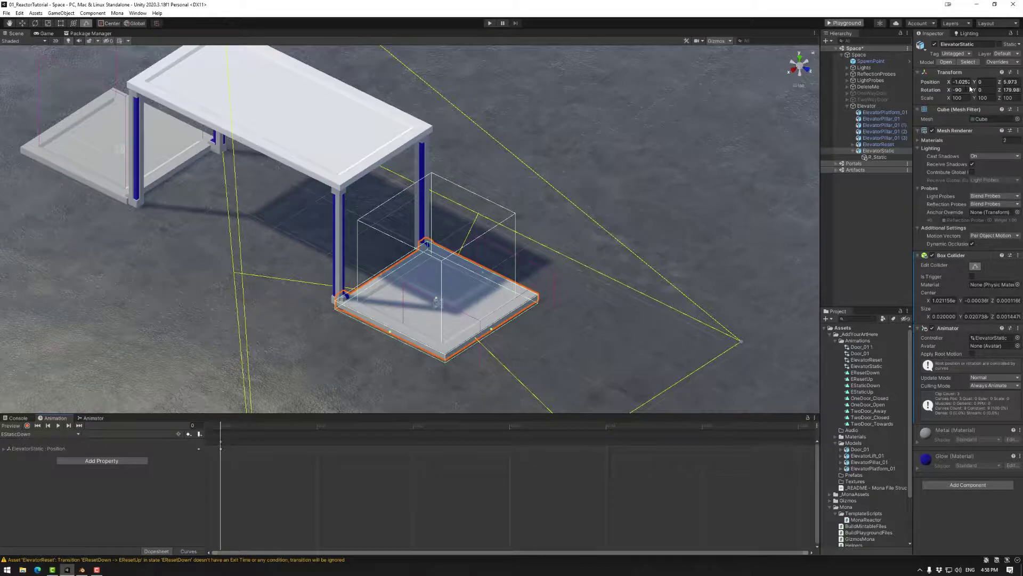
alt+drag(516, 291, 543, 286)
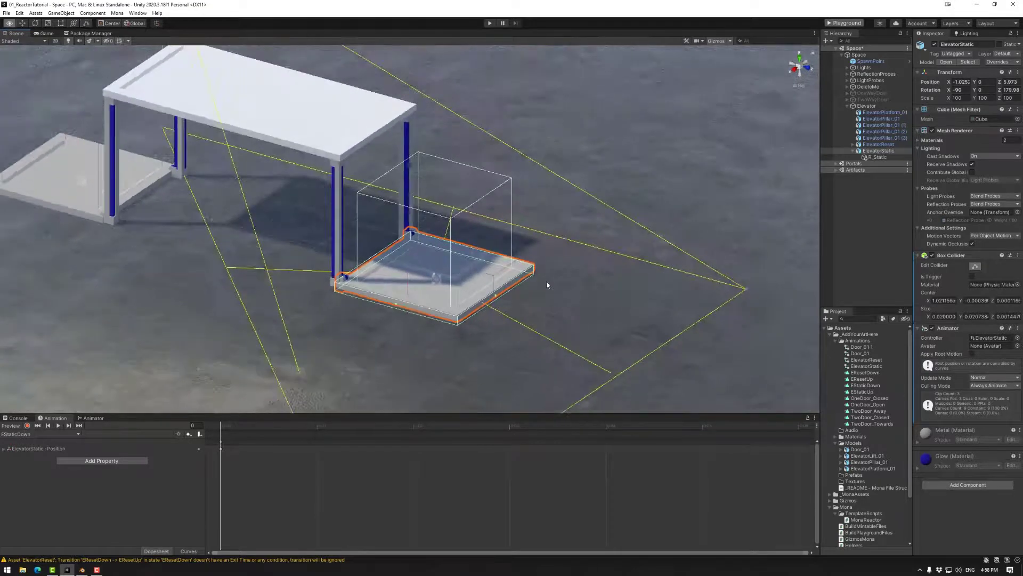
click(875, 152)
click(880, 158)
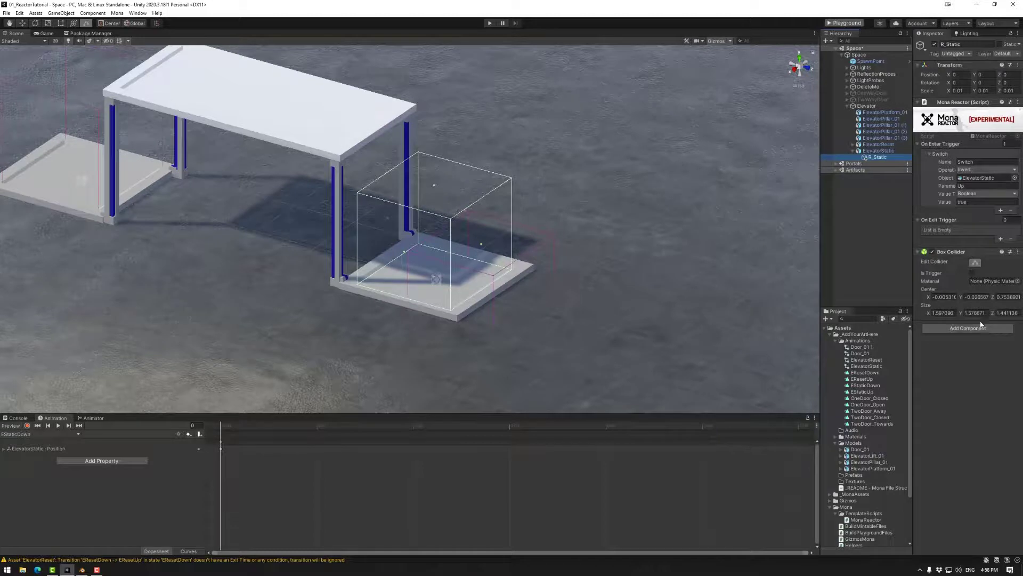
Show ElevatorStatic's Animator graph and arrange the EStaticUp state directly above EStaticDown
click(93, 418)
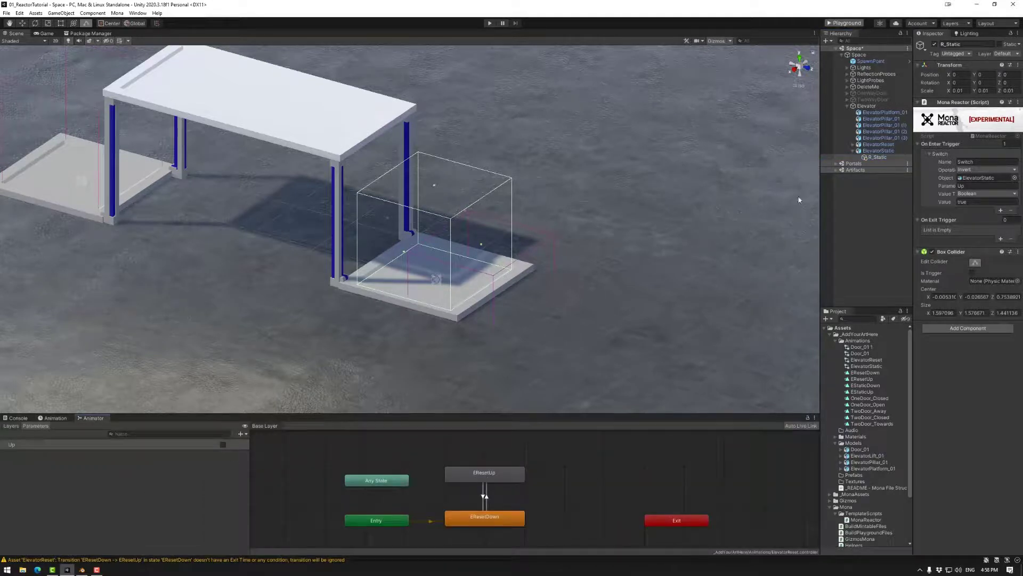
click(878, 151)
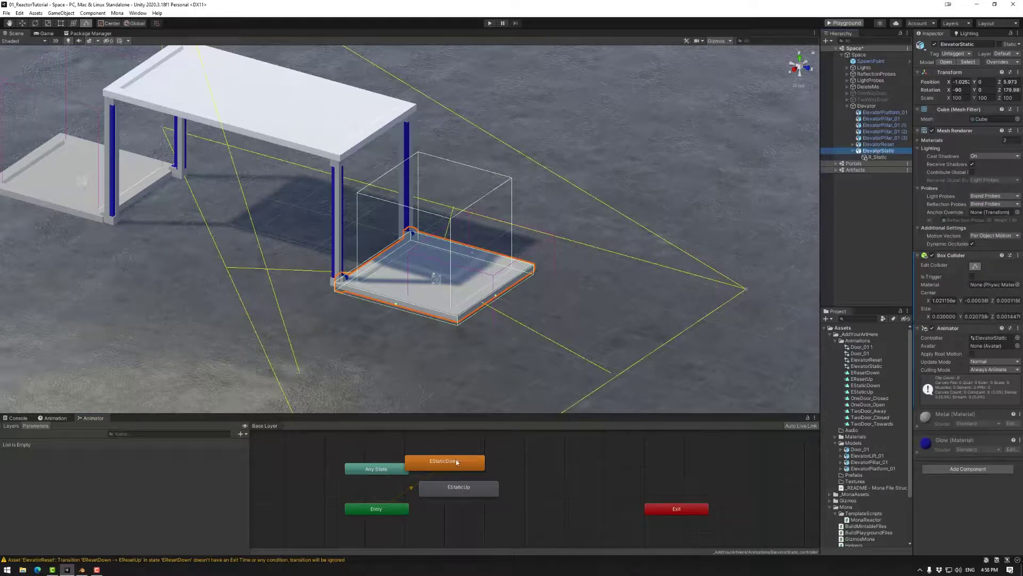
drag(456, 461, 493, 460)
drag(486, 509, 492, 504)
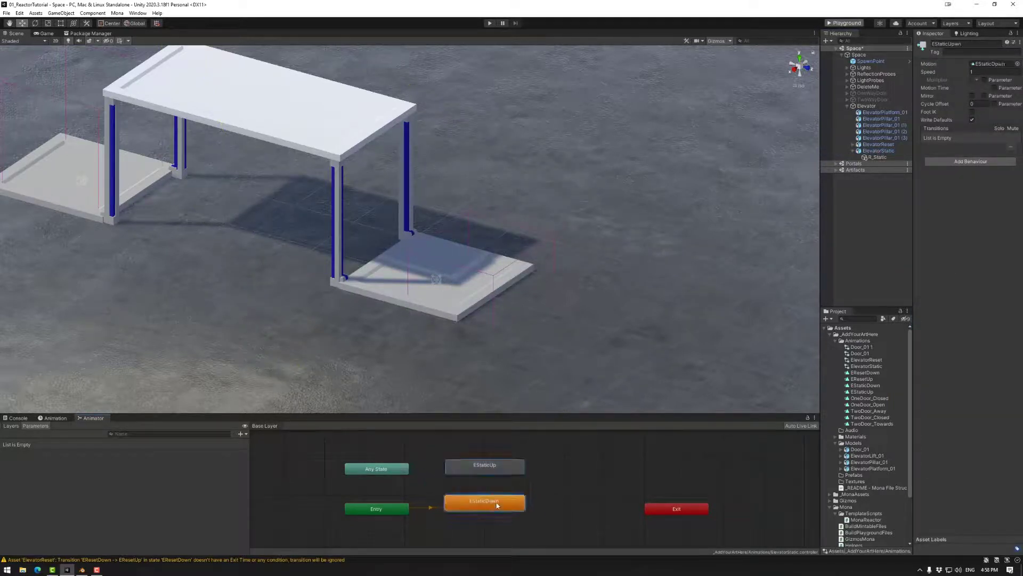
Create transitions in both directions between the EStaticDown and EStaticUp states
right_click(497, 506)
click(511, 504)
click(481, 467)
right_click(479, 469)
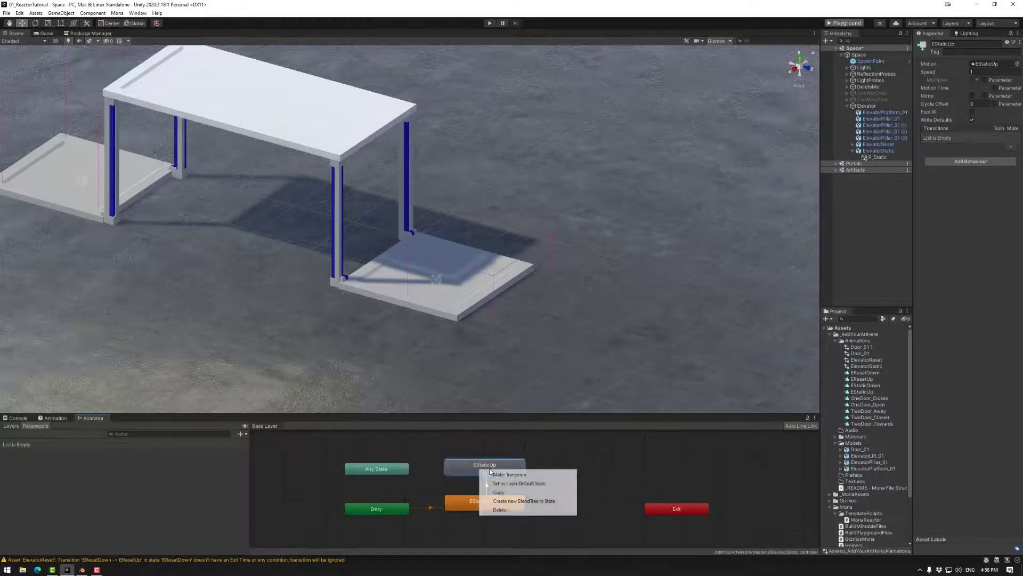
click(506, 474)
click(484, 501)
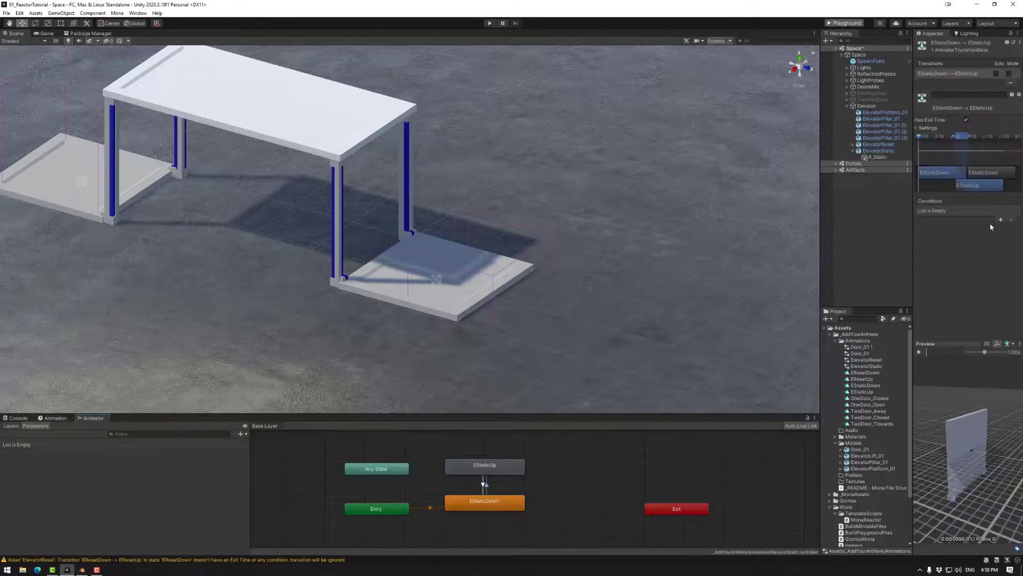
Turn off exit time for the EStaticDown to EStaticUp transition and make its blend span the full clip from the start
click(966, 120)
mouse_move(958, 137)
mouse_down()
mouse_move(907, 147)
mouse_move(930, 143)
mouse_move(909, 136)
mouse_move(969, 137)
mouse_up()
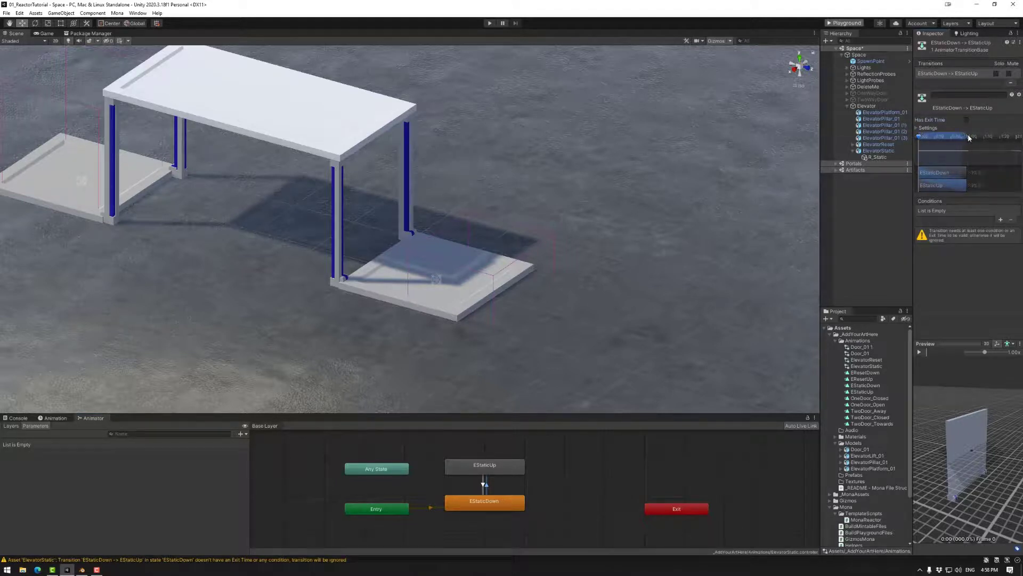
Add a condition entry to the EStaticDown to EStaticUp transition and create a Bool animator parameter named Up
click(1001, 220)
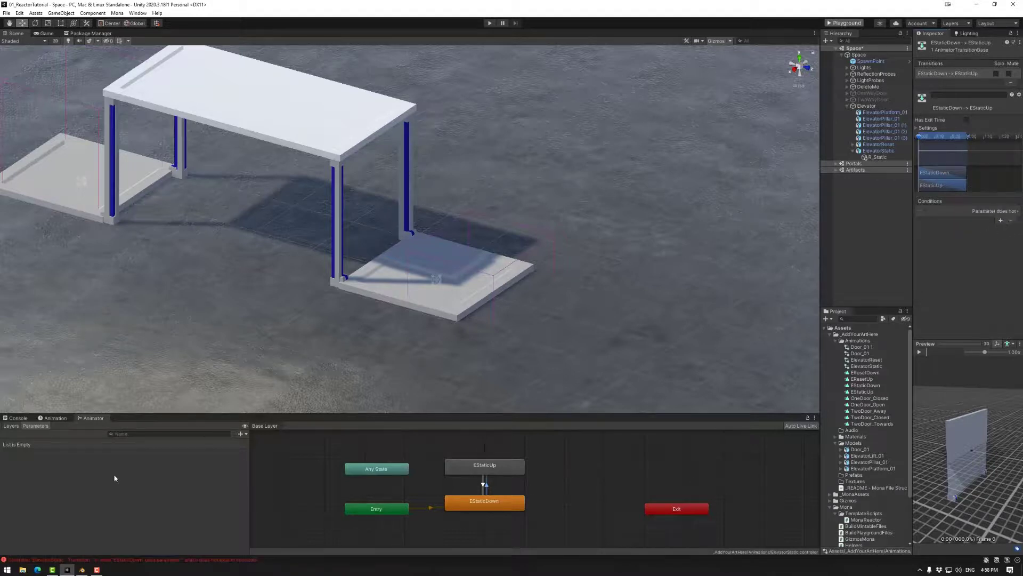
click(241, 435)
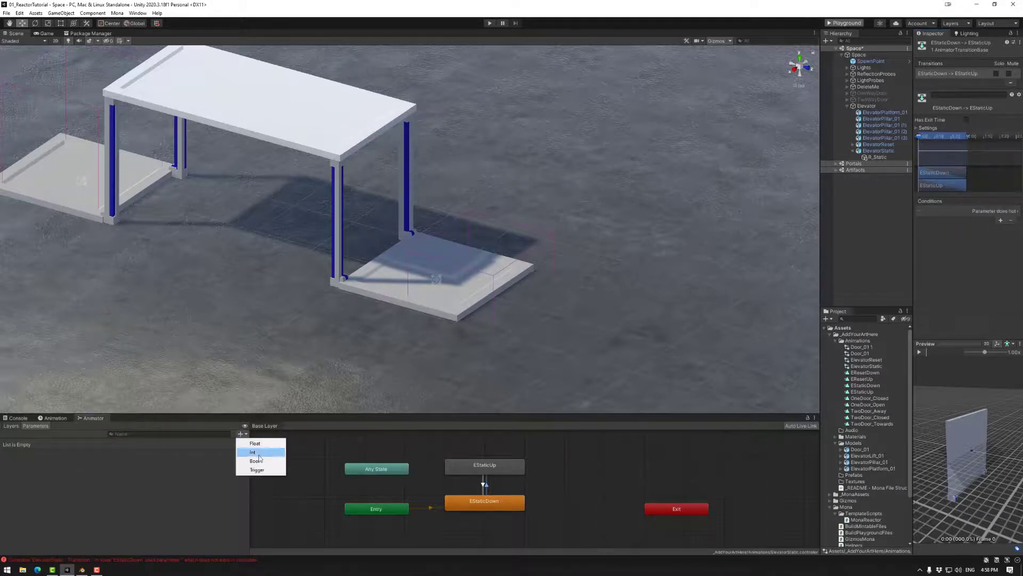
click(255, 459)
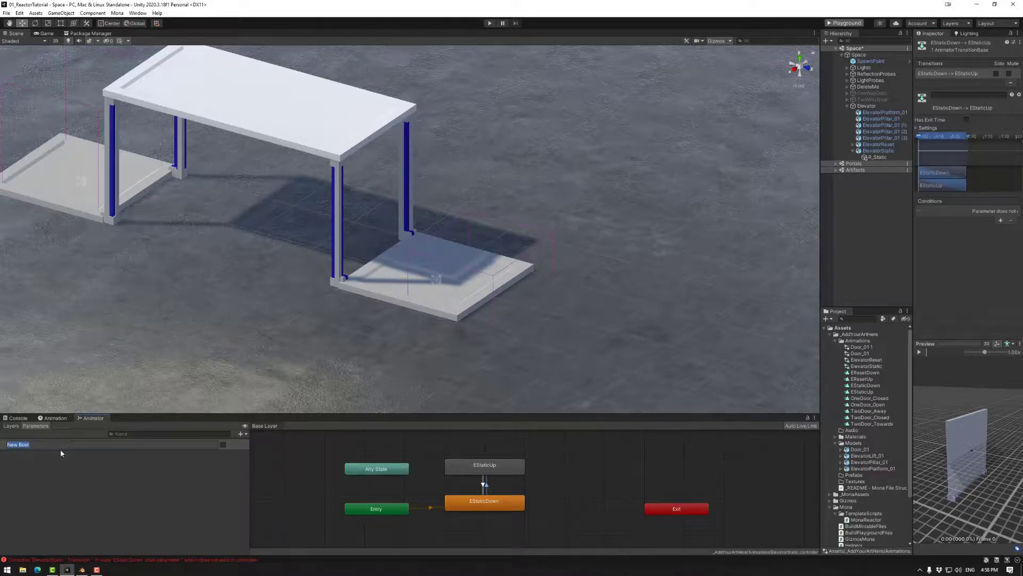
text(Up)
click(289, 461)
Assign the Up parameter to the condition of the EStaticDown to EStaticUp transition
click(485, 484)
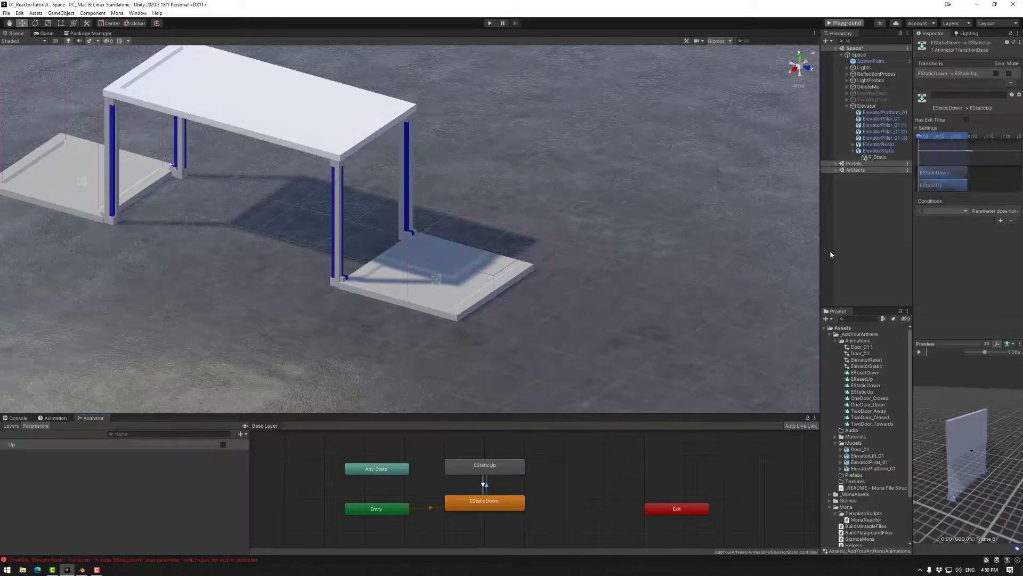
click(983, 213)
click(967, 212)
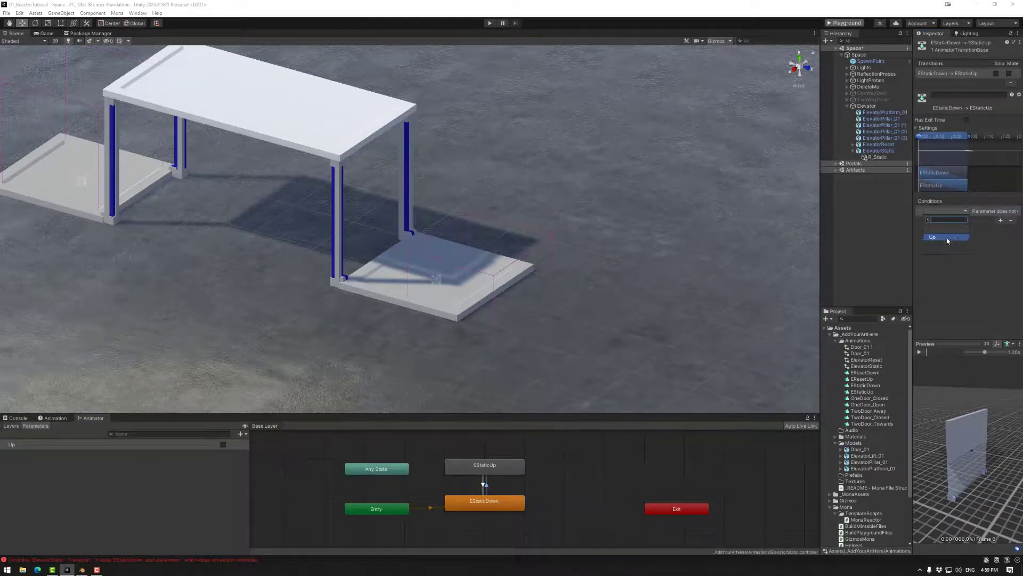
click(946, 237)
Give the EStaticUp to EStaticDown transition a condition requiring Up to be false
click(485, 484)
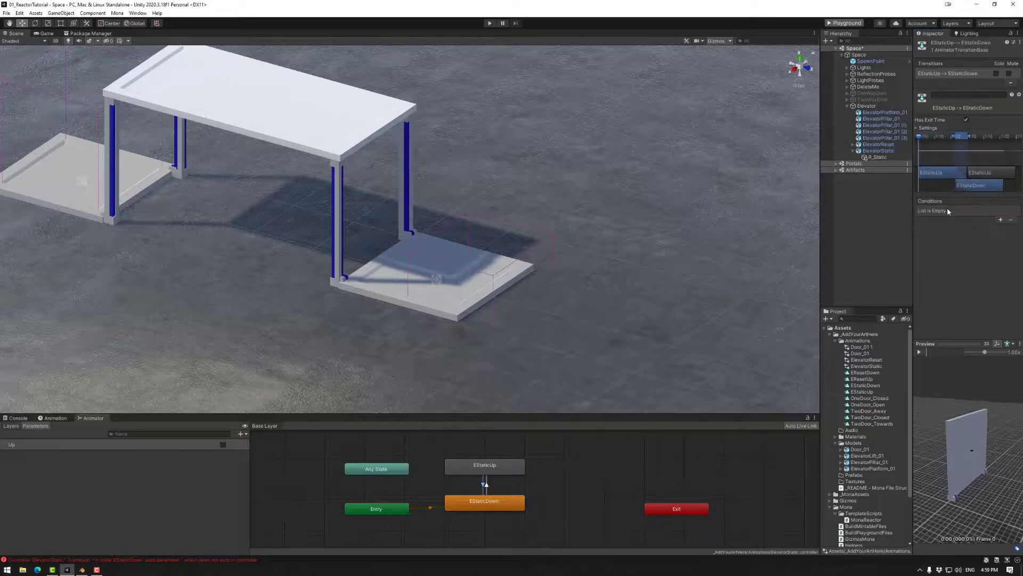
click(994, 211)
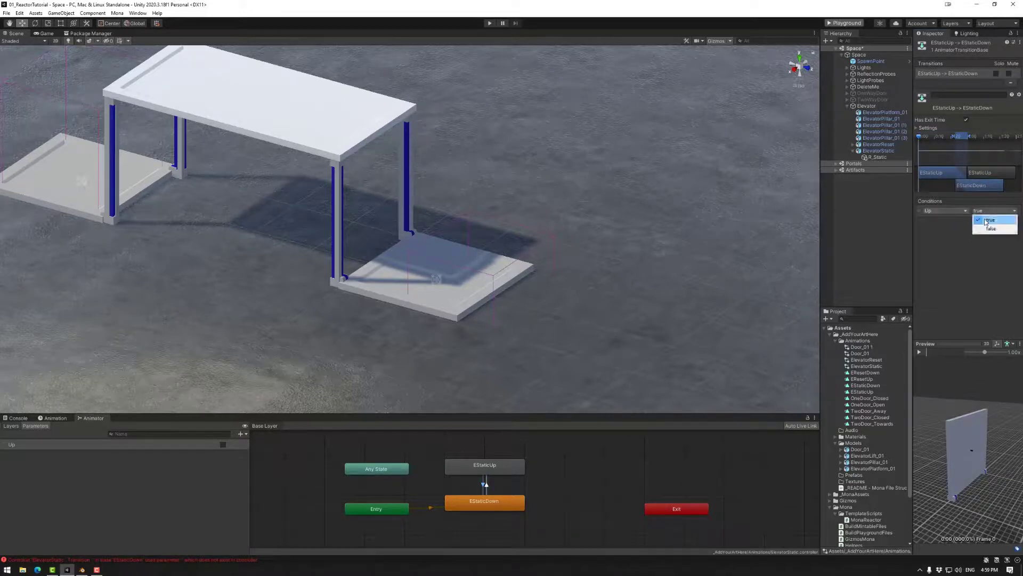
click(991, 228)
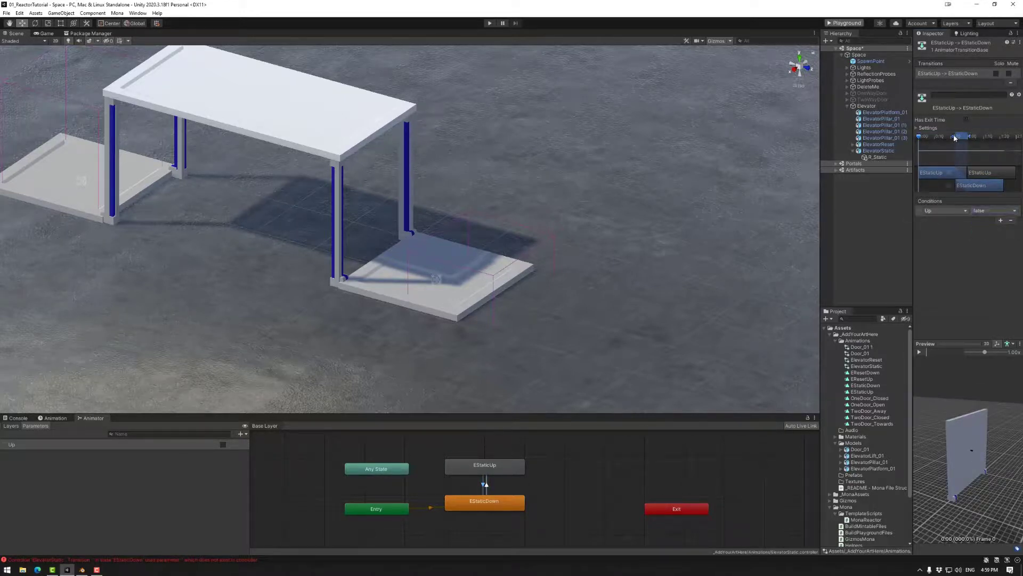
Move the EStaticUp to EStaticDown transition's blend to the start of the clip and select the ElevatorStatic object
drag(954, 137, 918, 137)
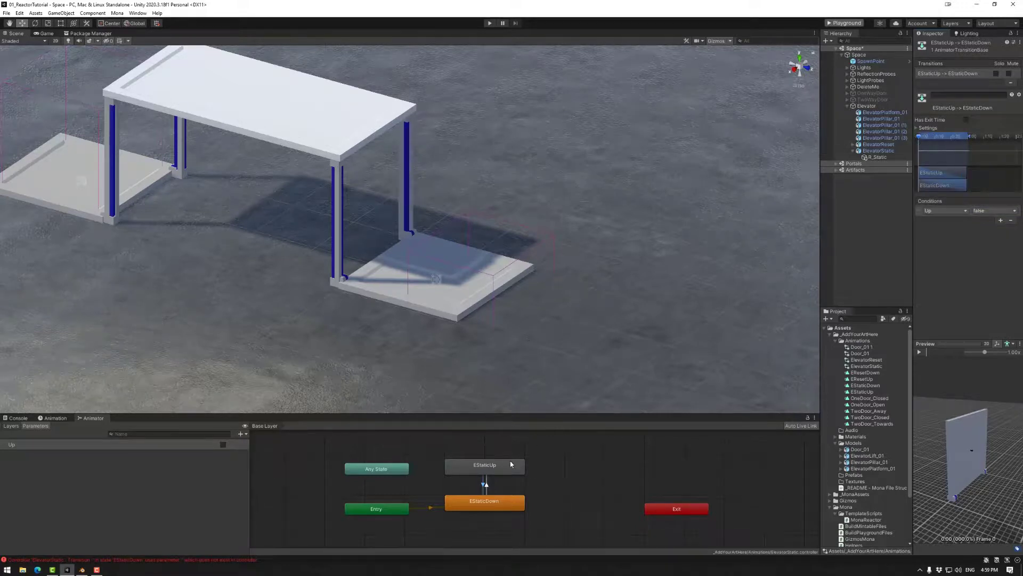
click(879, 150)
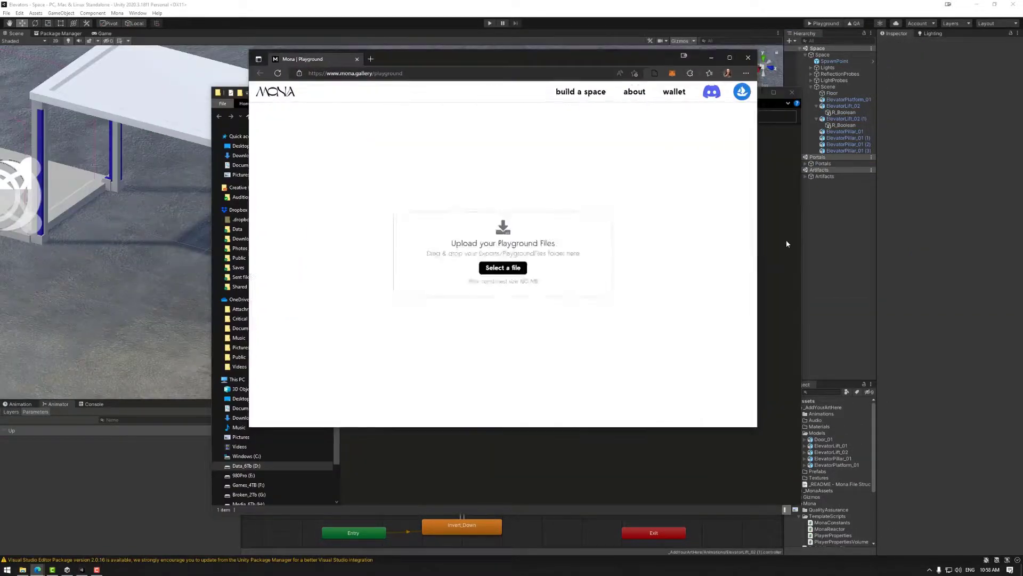
Switch to the Mona Playground page in the browser, upload the exported PlaygroundFiles folder and maximize the window
click(787, 243)
drag(639, 93, 889, 115)
drag(630, 165, 448, 220)
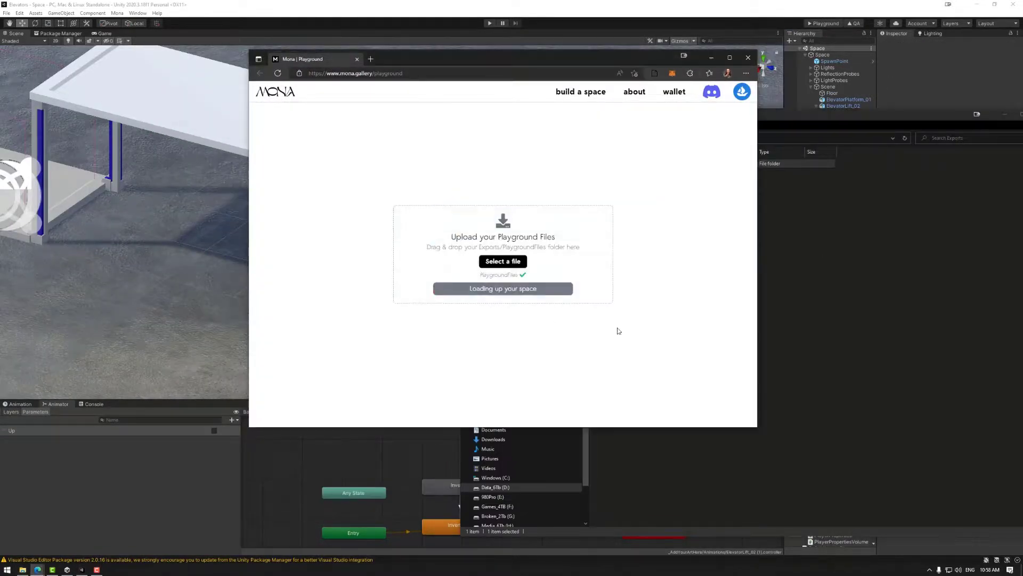
click(583, 323)
key(Escape)
click(730, 57)
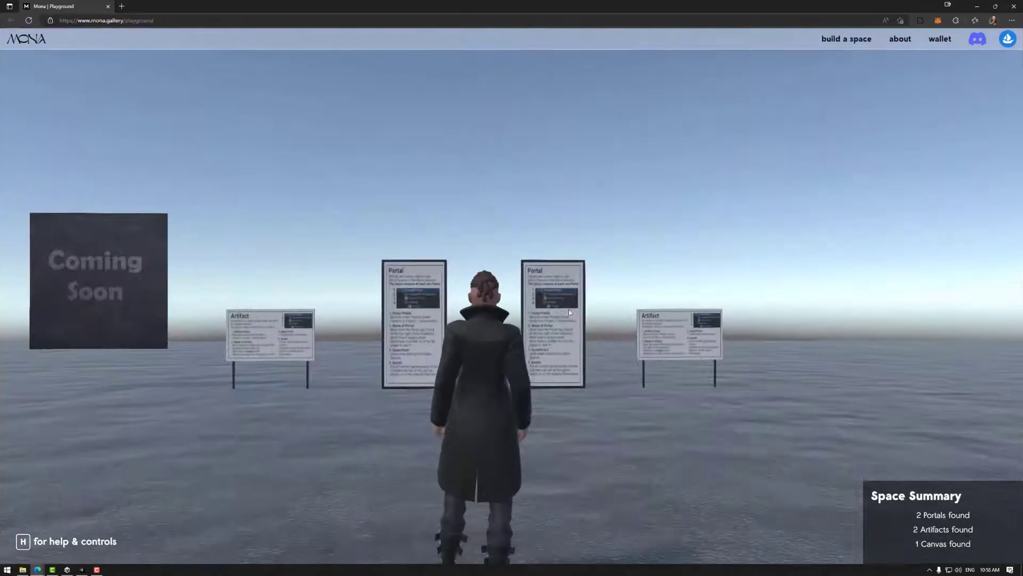
Enter the loaded space, run the avatar to the nearer elevator and ride it up to the raised platform
click(568, 309)
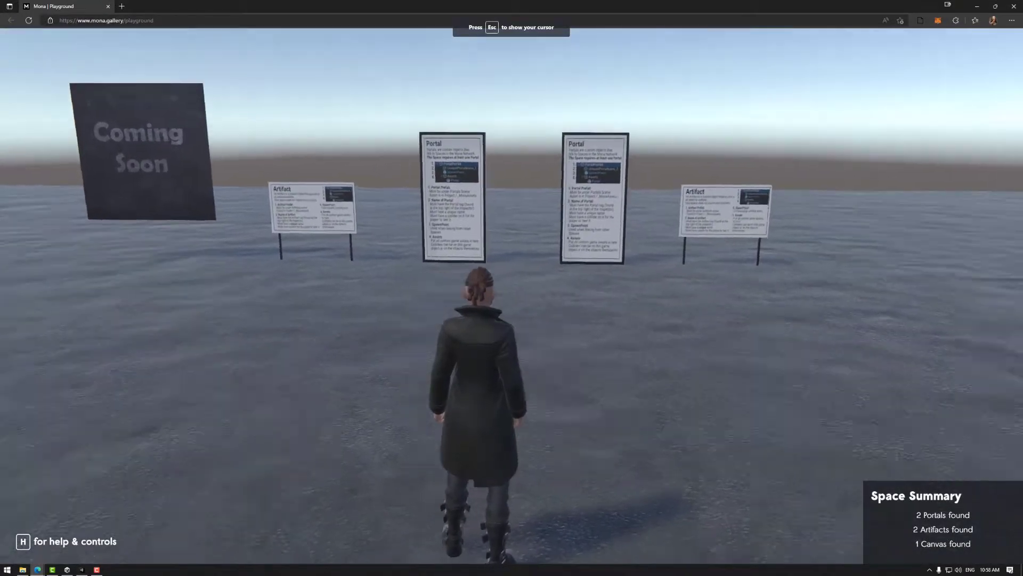
key(w)
key(a)
key(s)
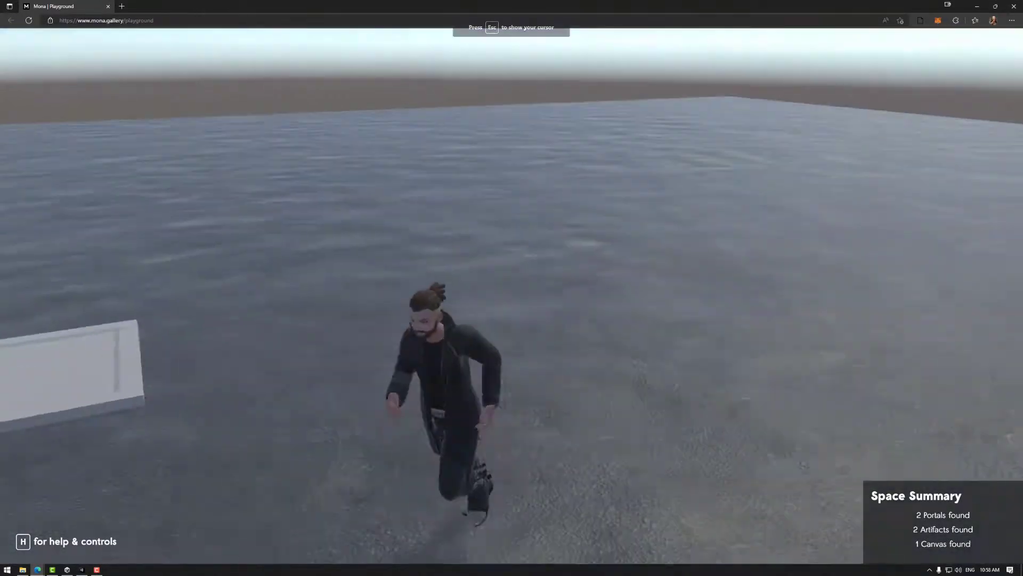
key(w)
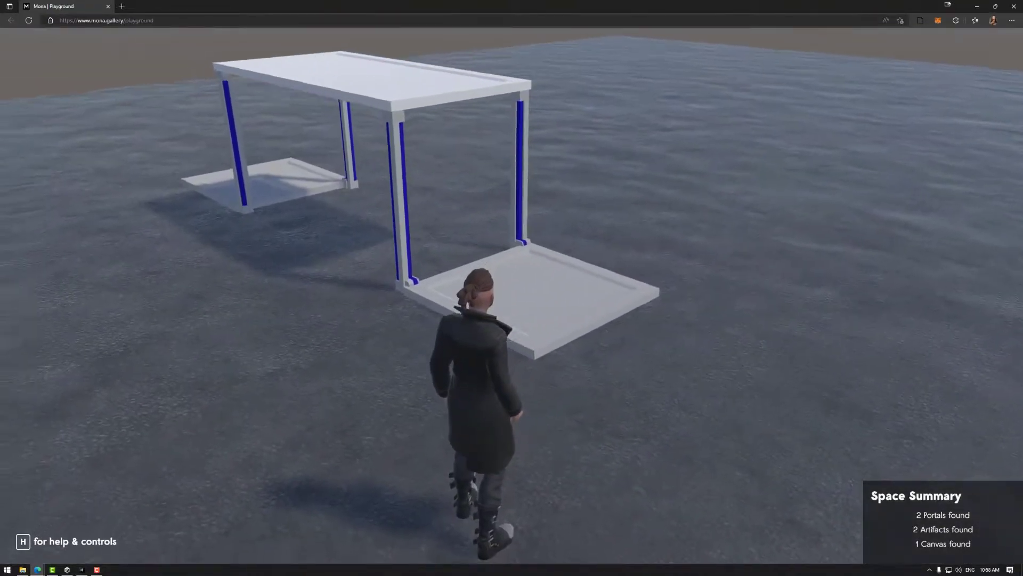
key(w)
key(w)
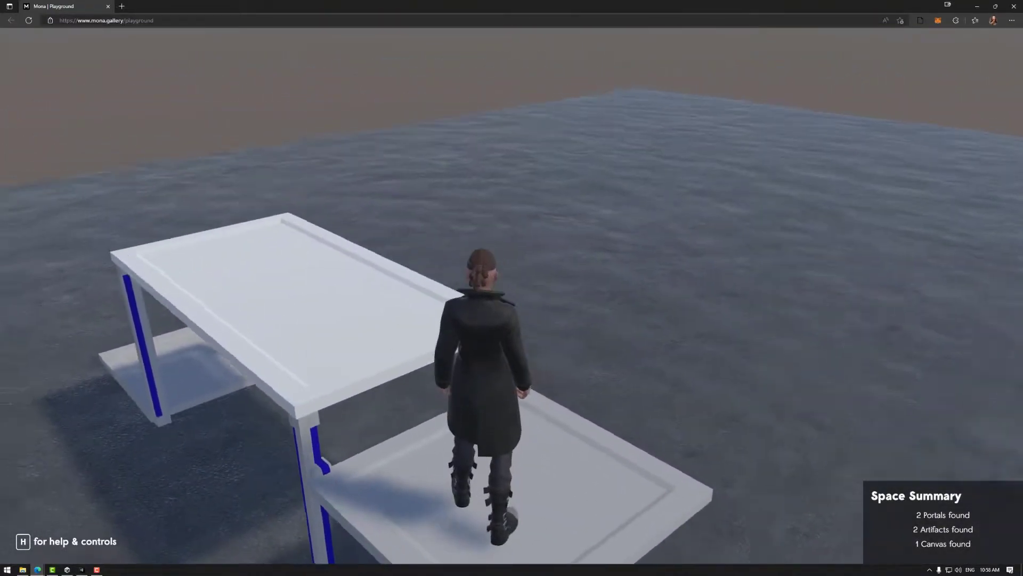
key(w)
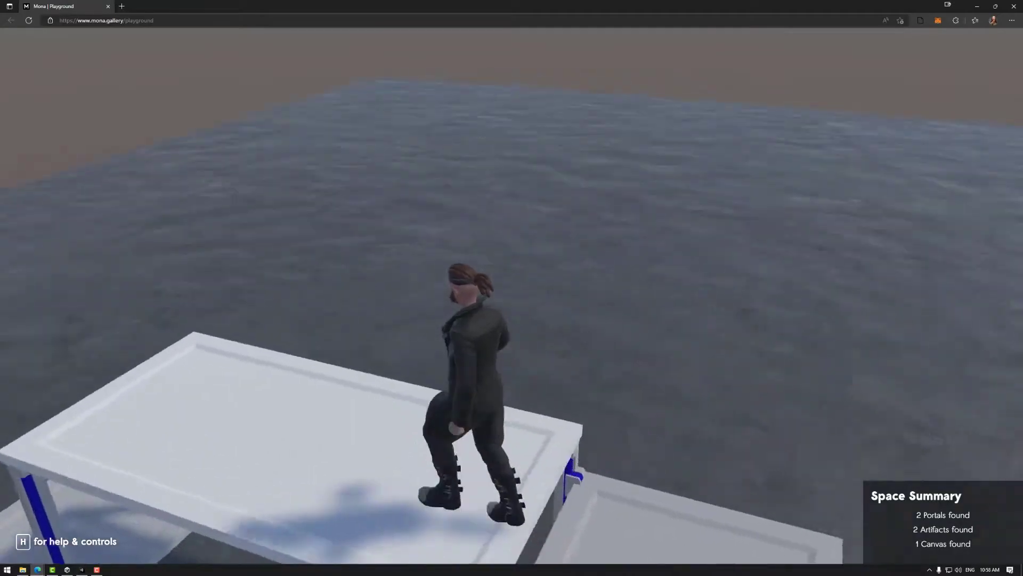
Drop the avatar to the ground, ride the same elevator up again and jump off the platform
key(s)
key(d)
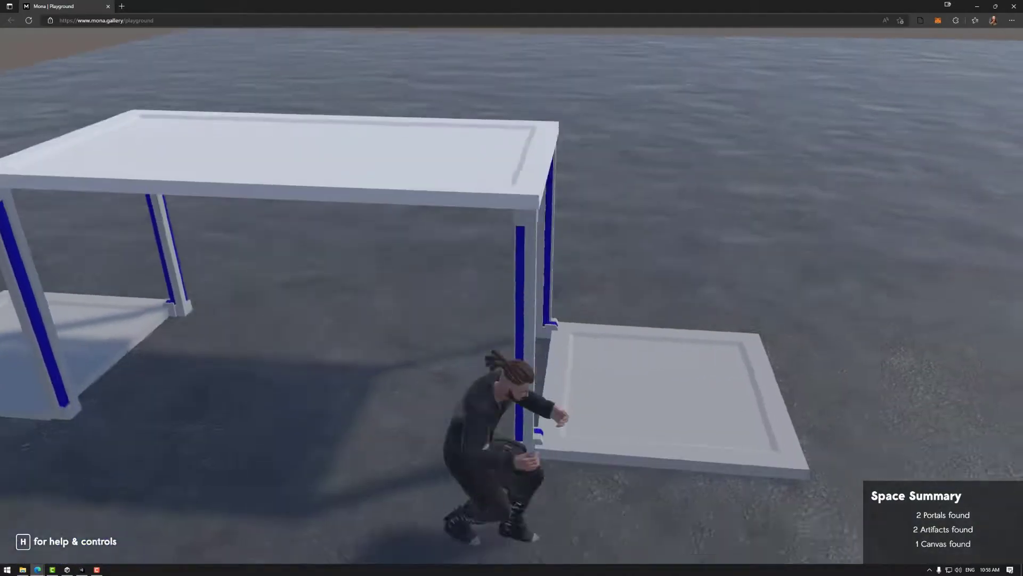
key(w)
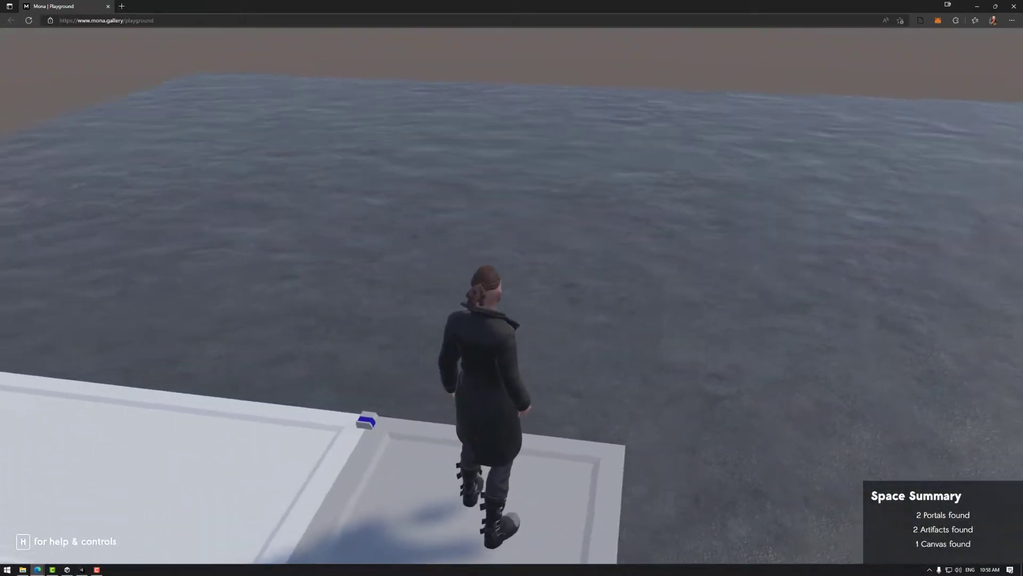
key(a)
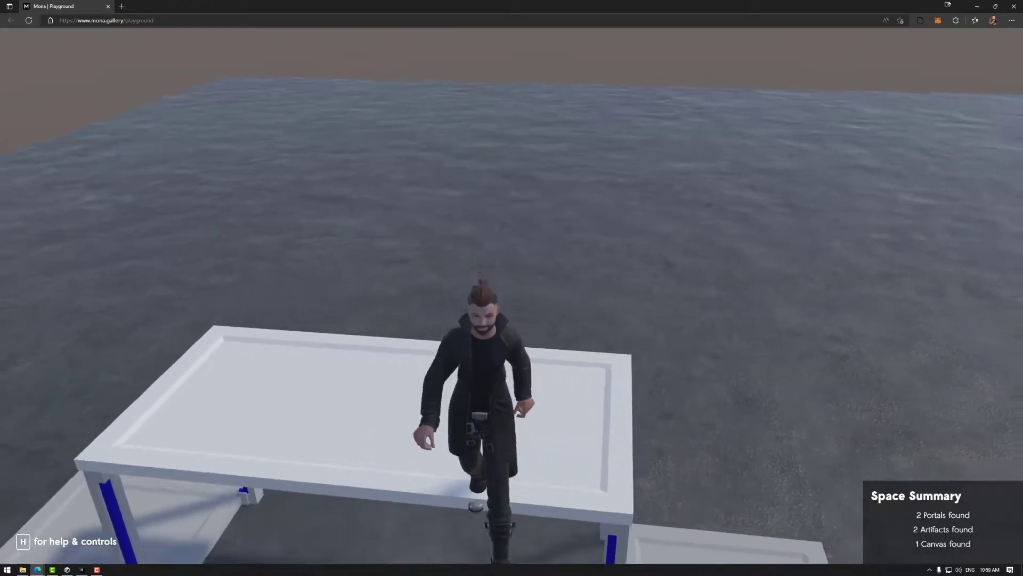
key(a)
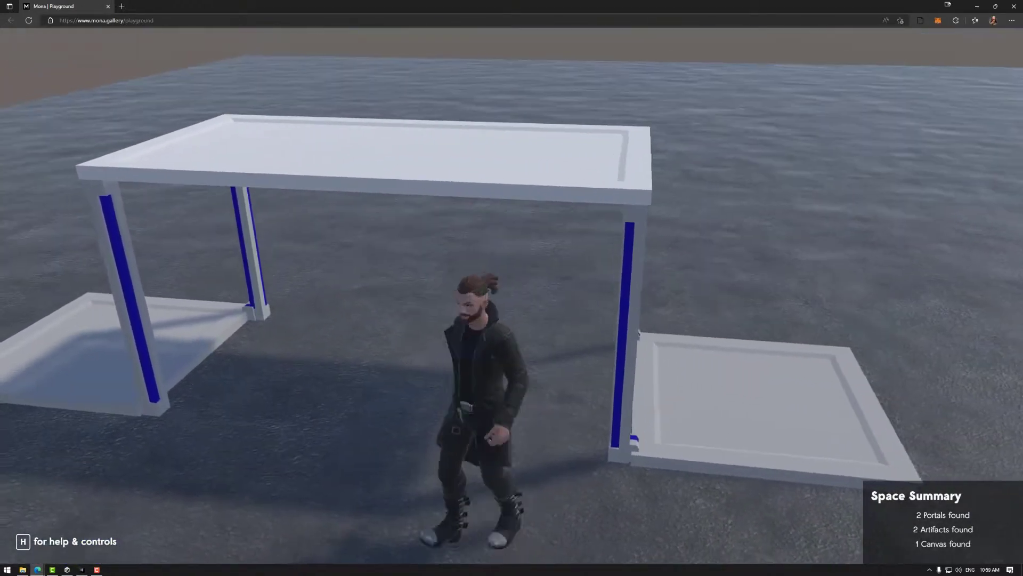
Test the elevator at the opposite end of the platform by walking the avatar onto it and stepping off
key(a)
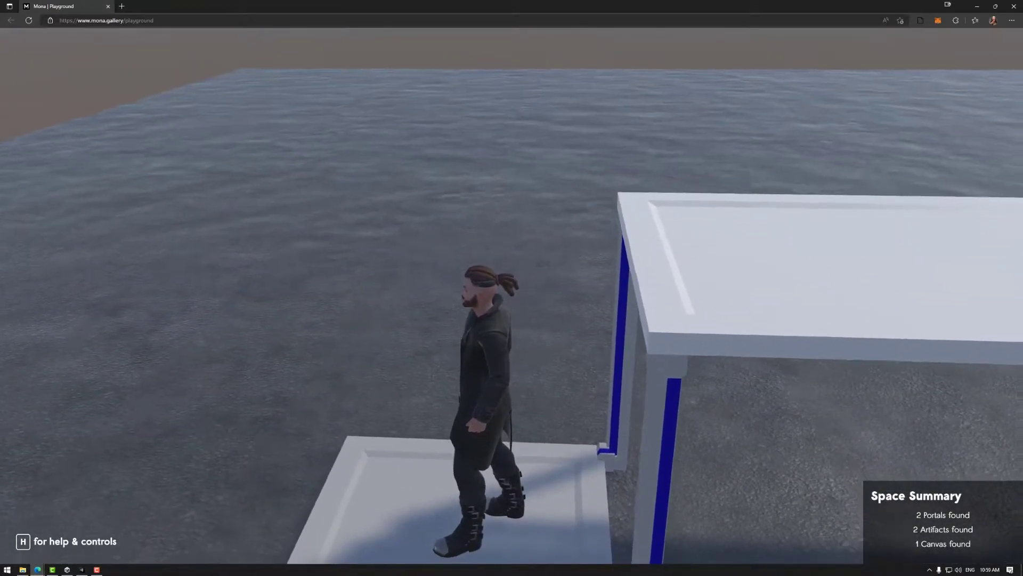
key(s)
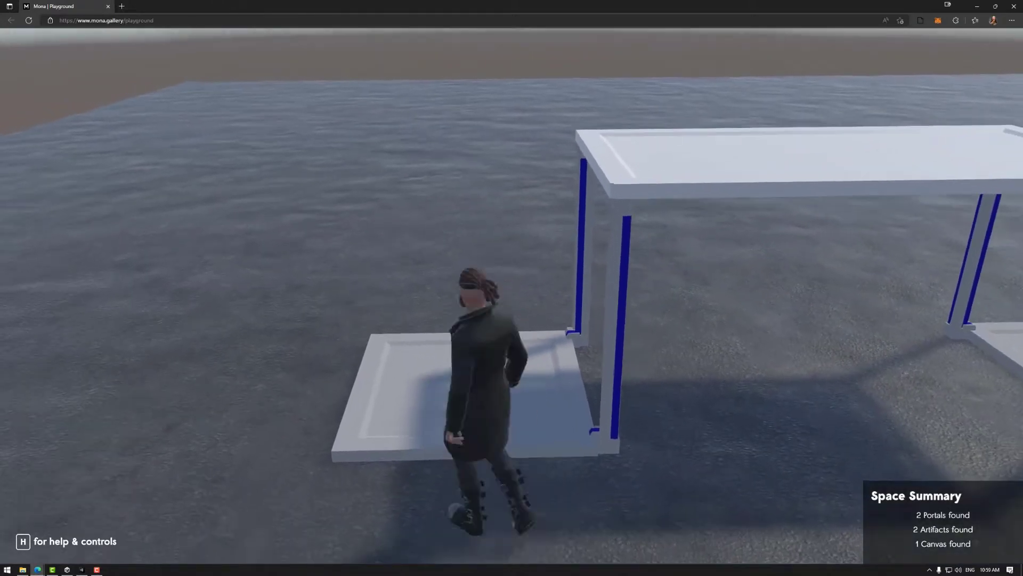
key(w)
key(space)
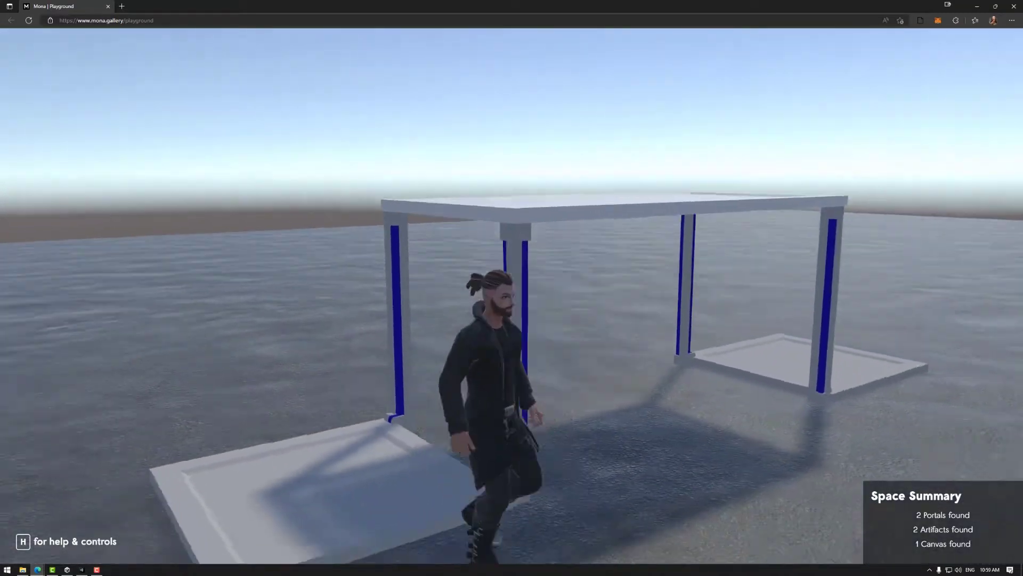
Run the avatar between both elevators, ride the opposite-end lift up to the platform and return to the ground
key(d)
key(d)
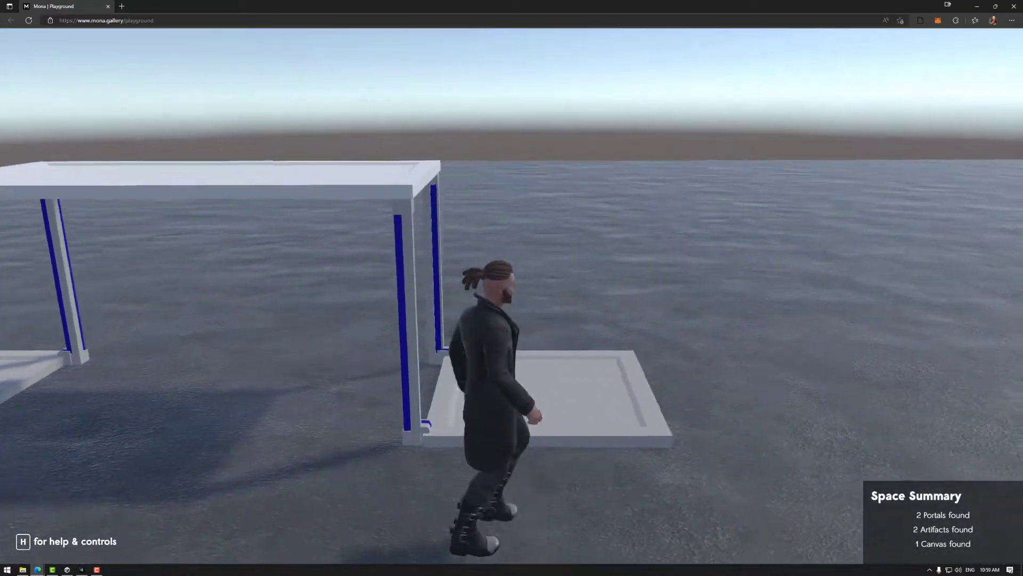
key(w)
key(space)
key(a)
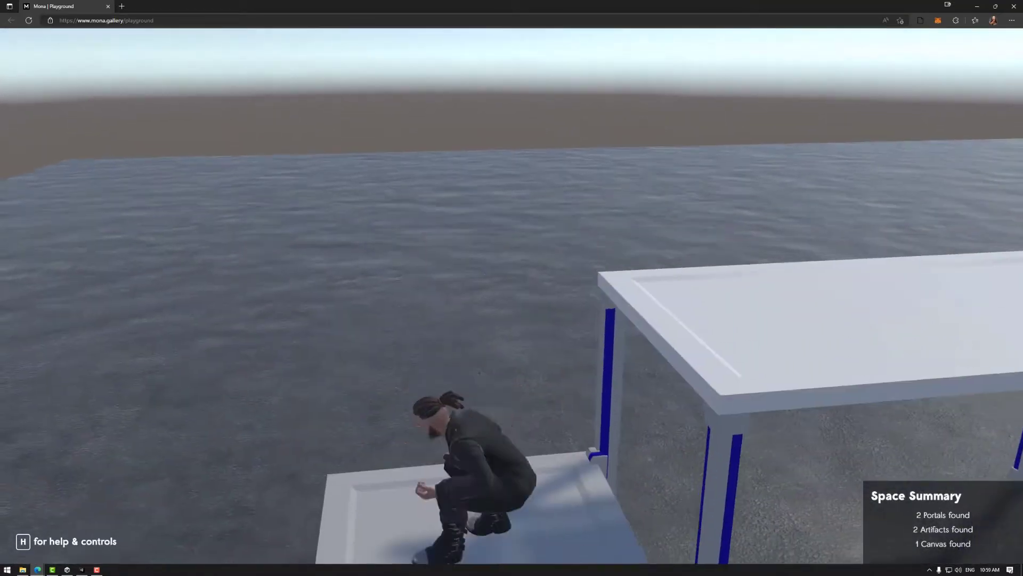
key(d)
key(a)
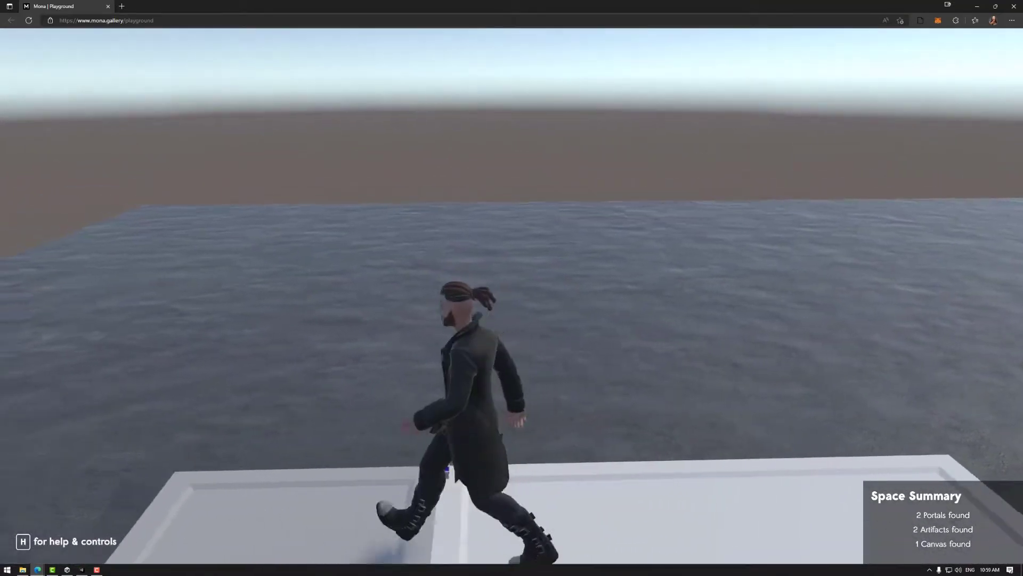
key(s)
key(d)
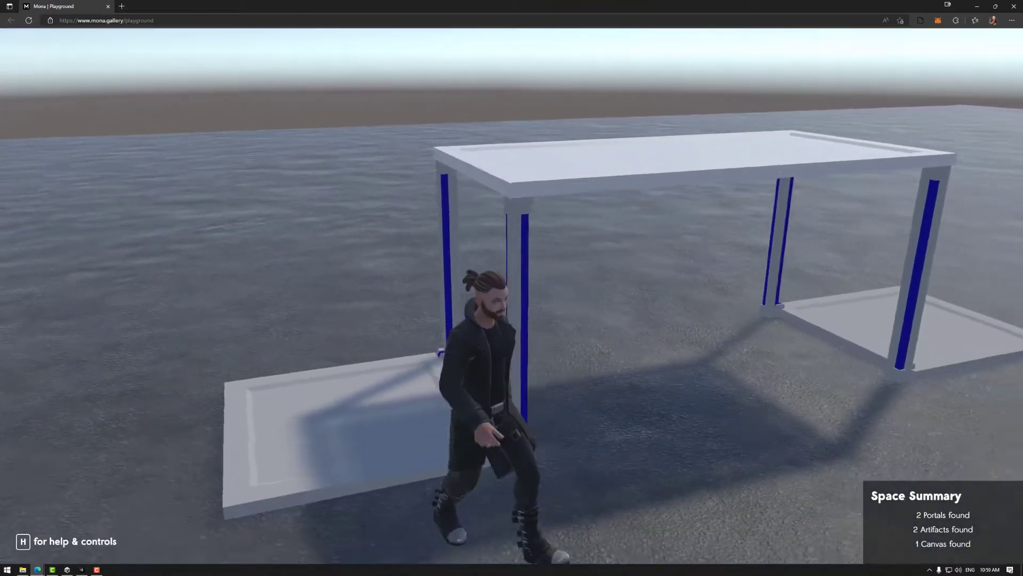